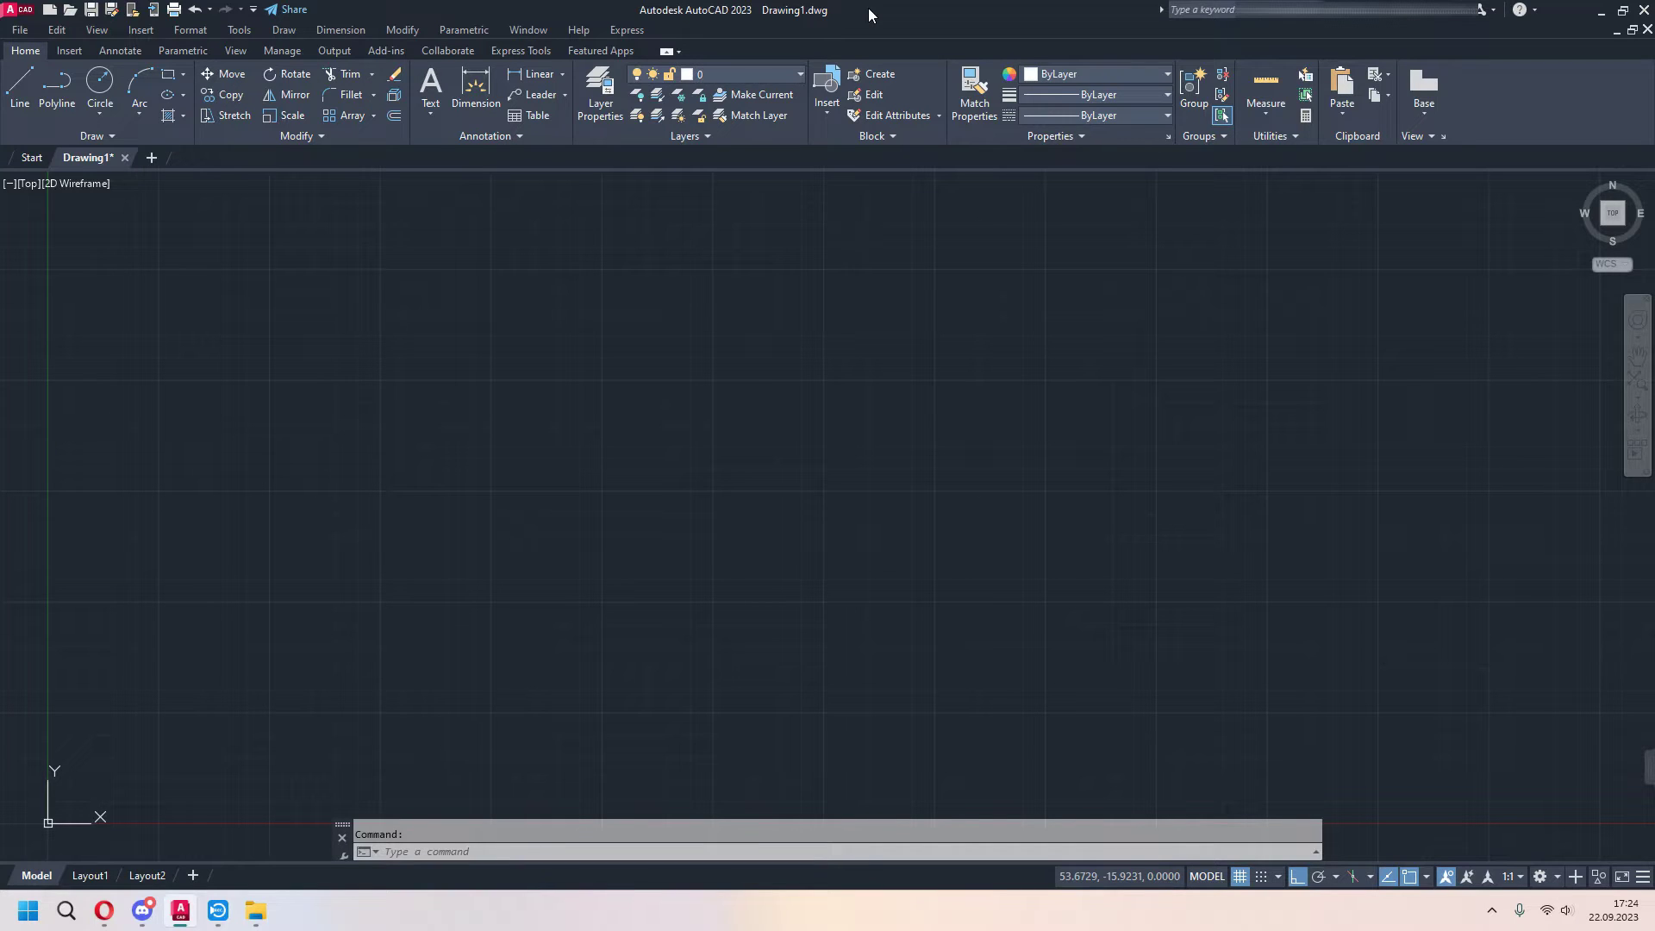
Start the CIRCLE command with the C alias so it waits for a centre point
click(106, 111)
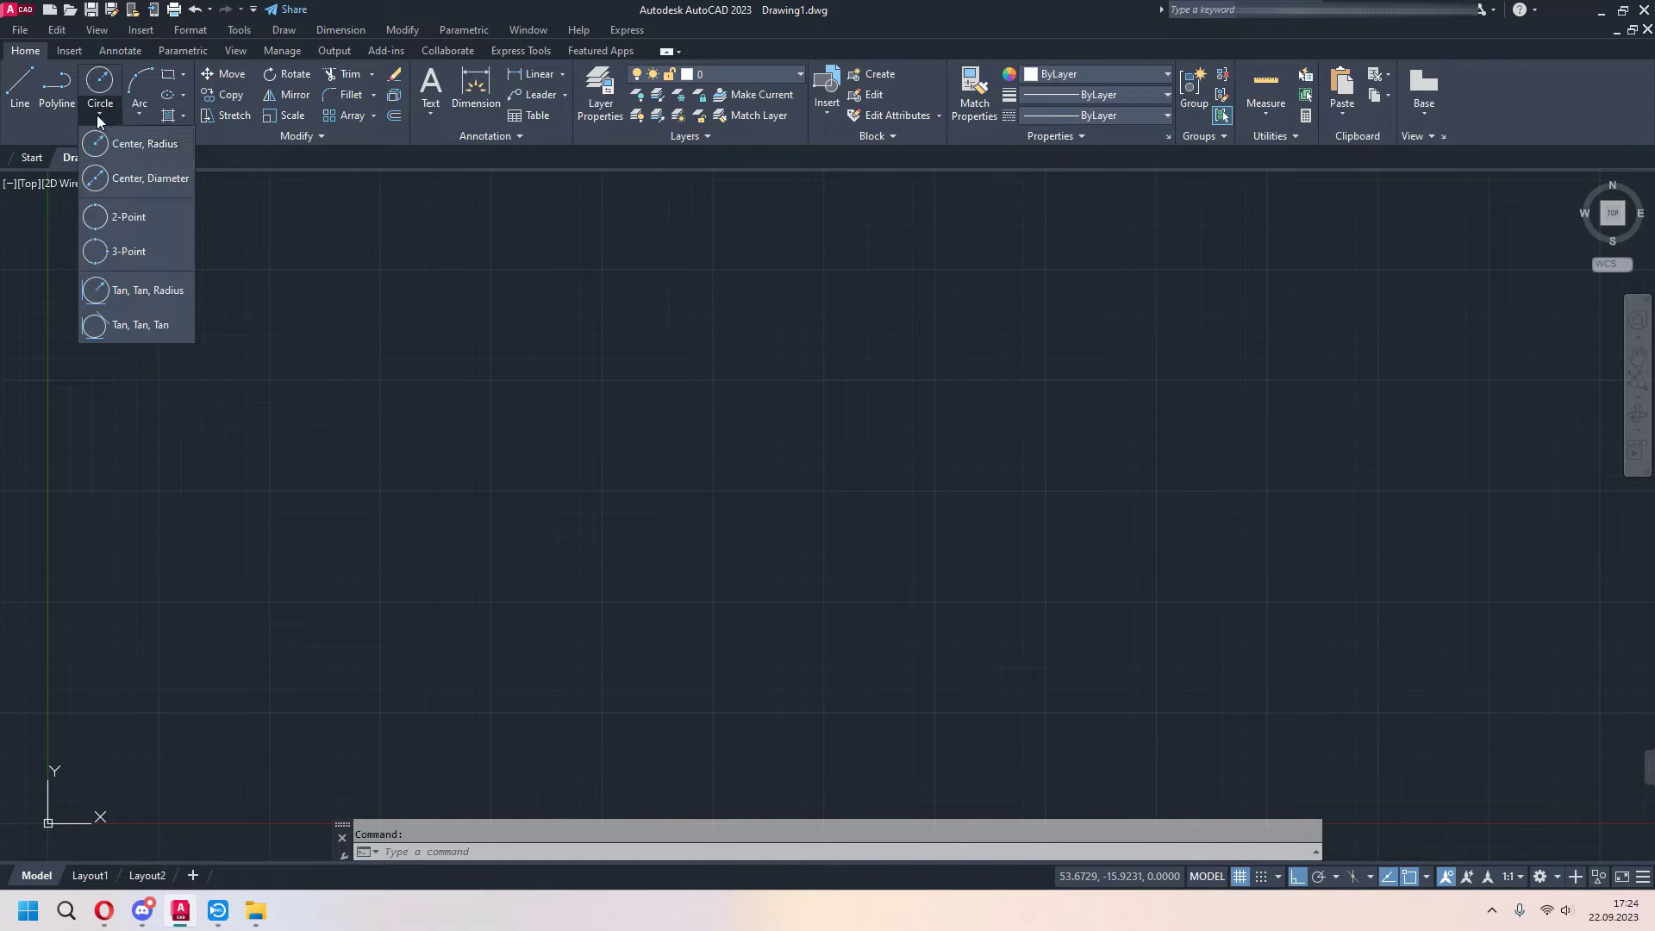
click(96, 116)
text(c)
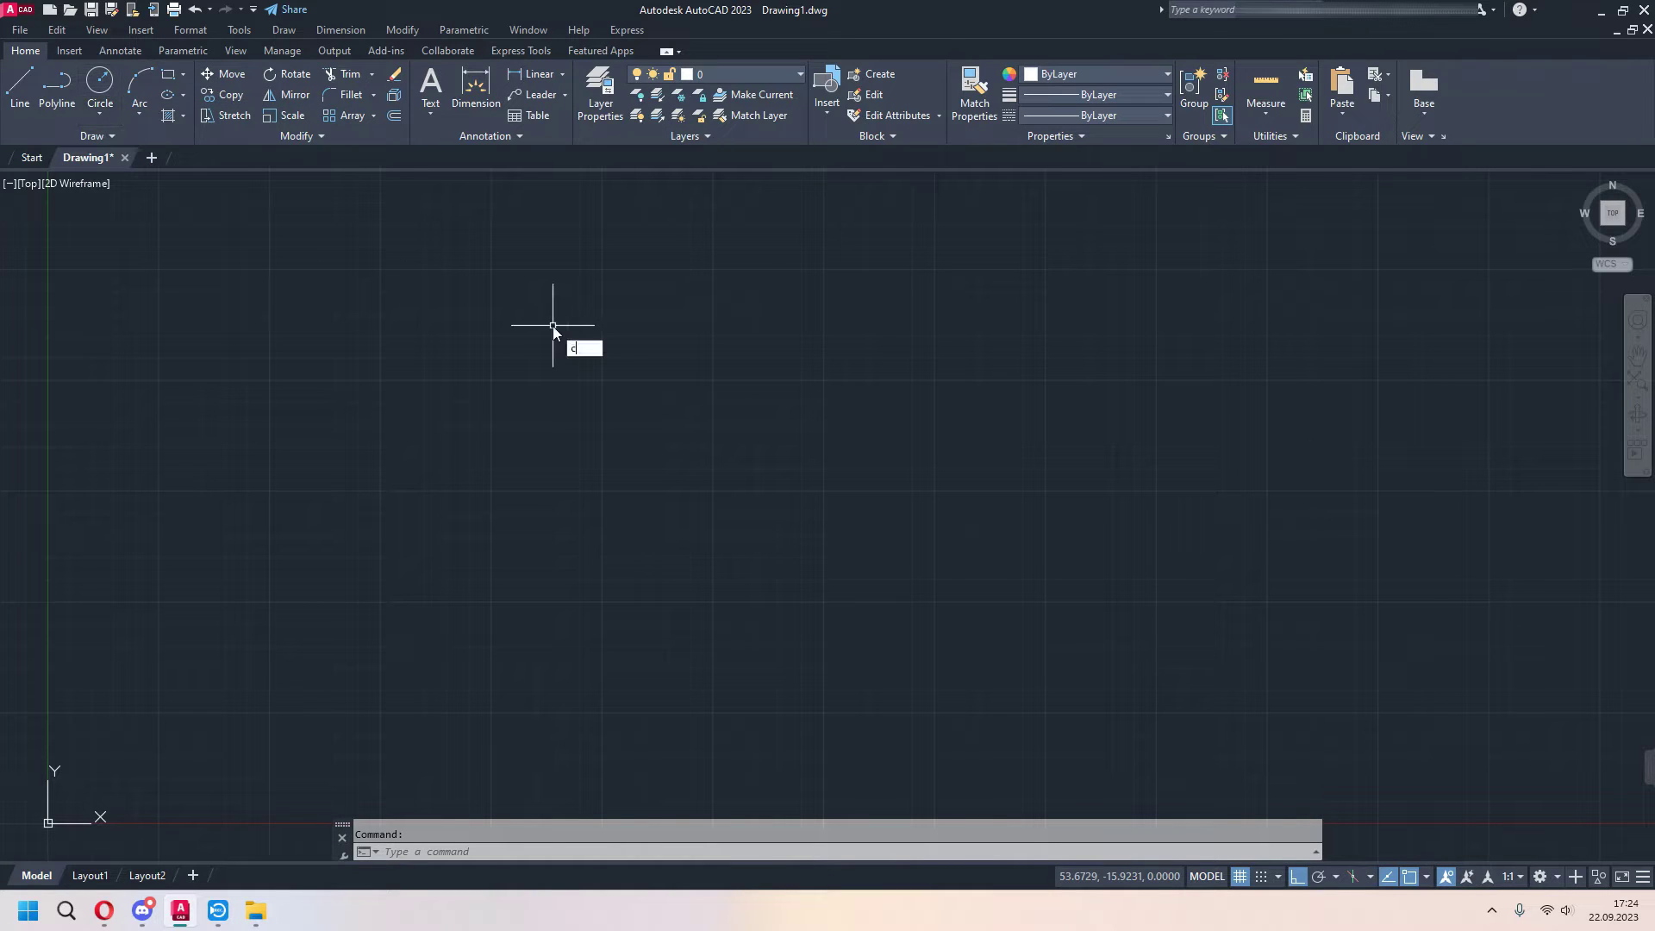
key(Return)
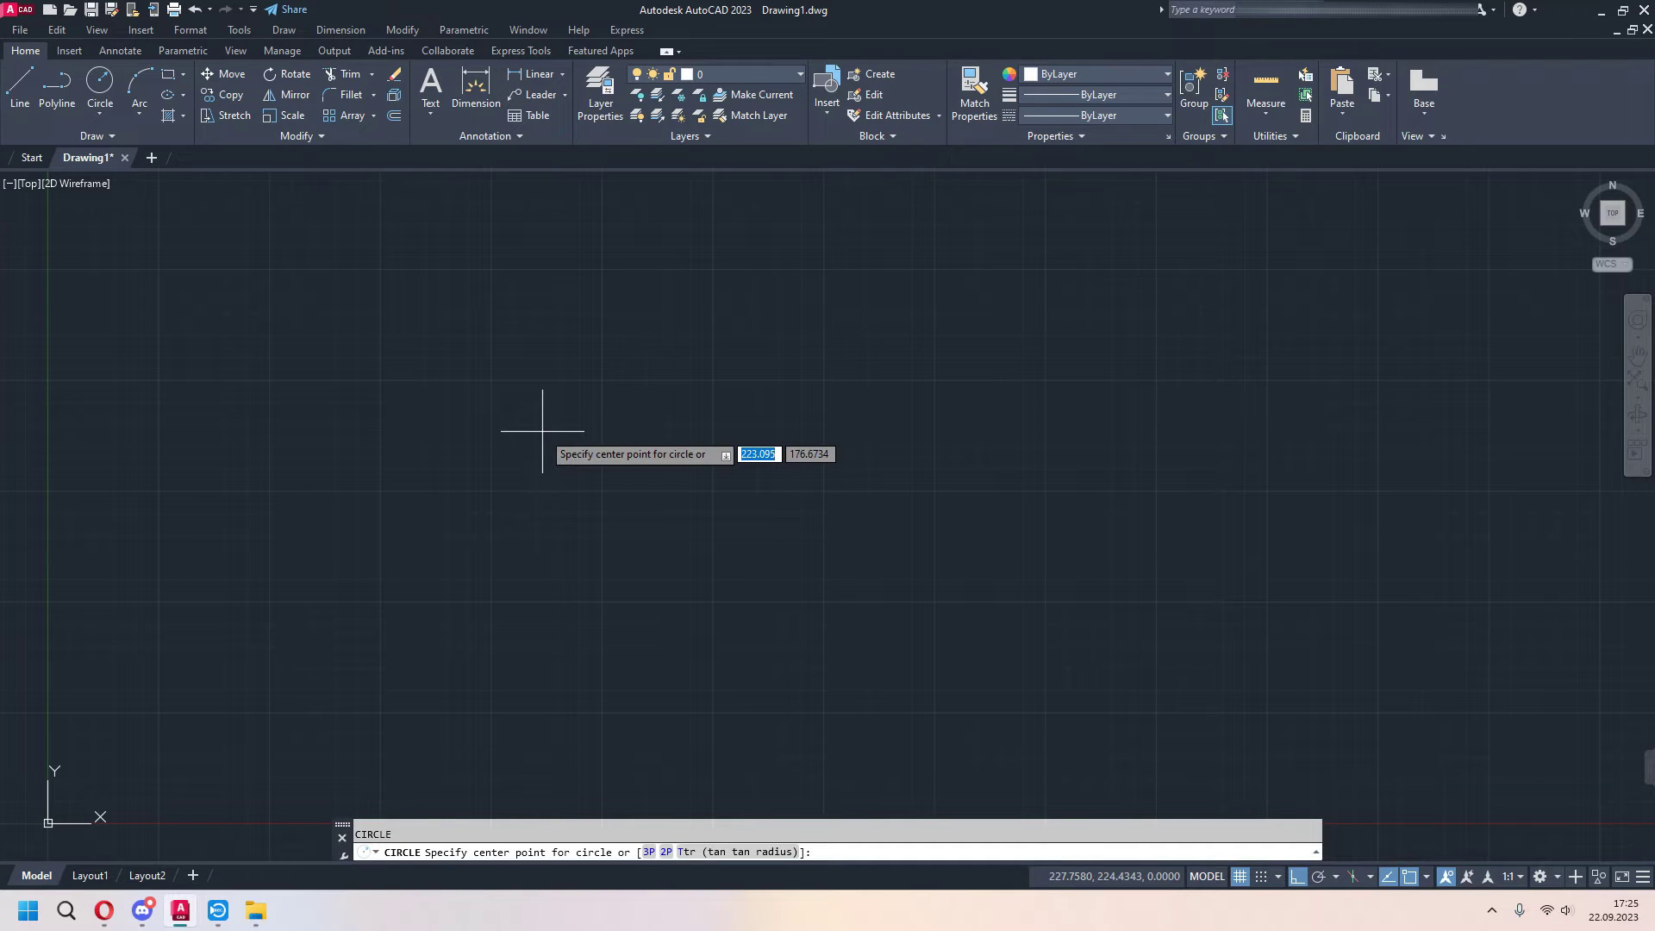
key(Escape)
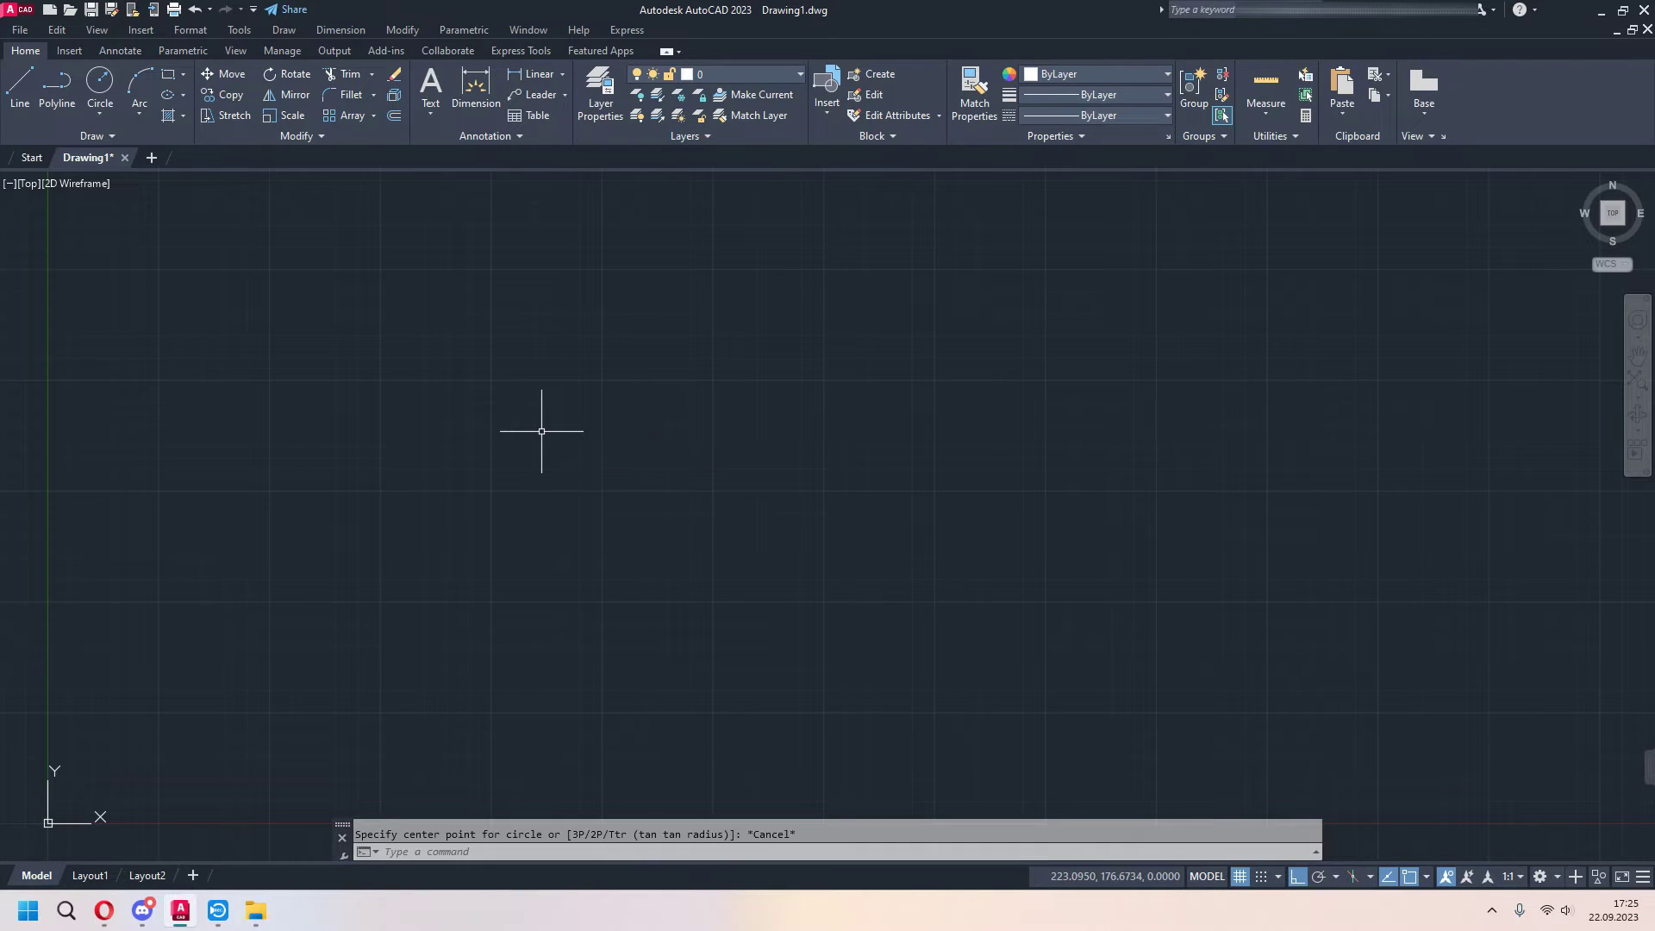
text(c)
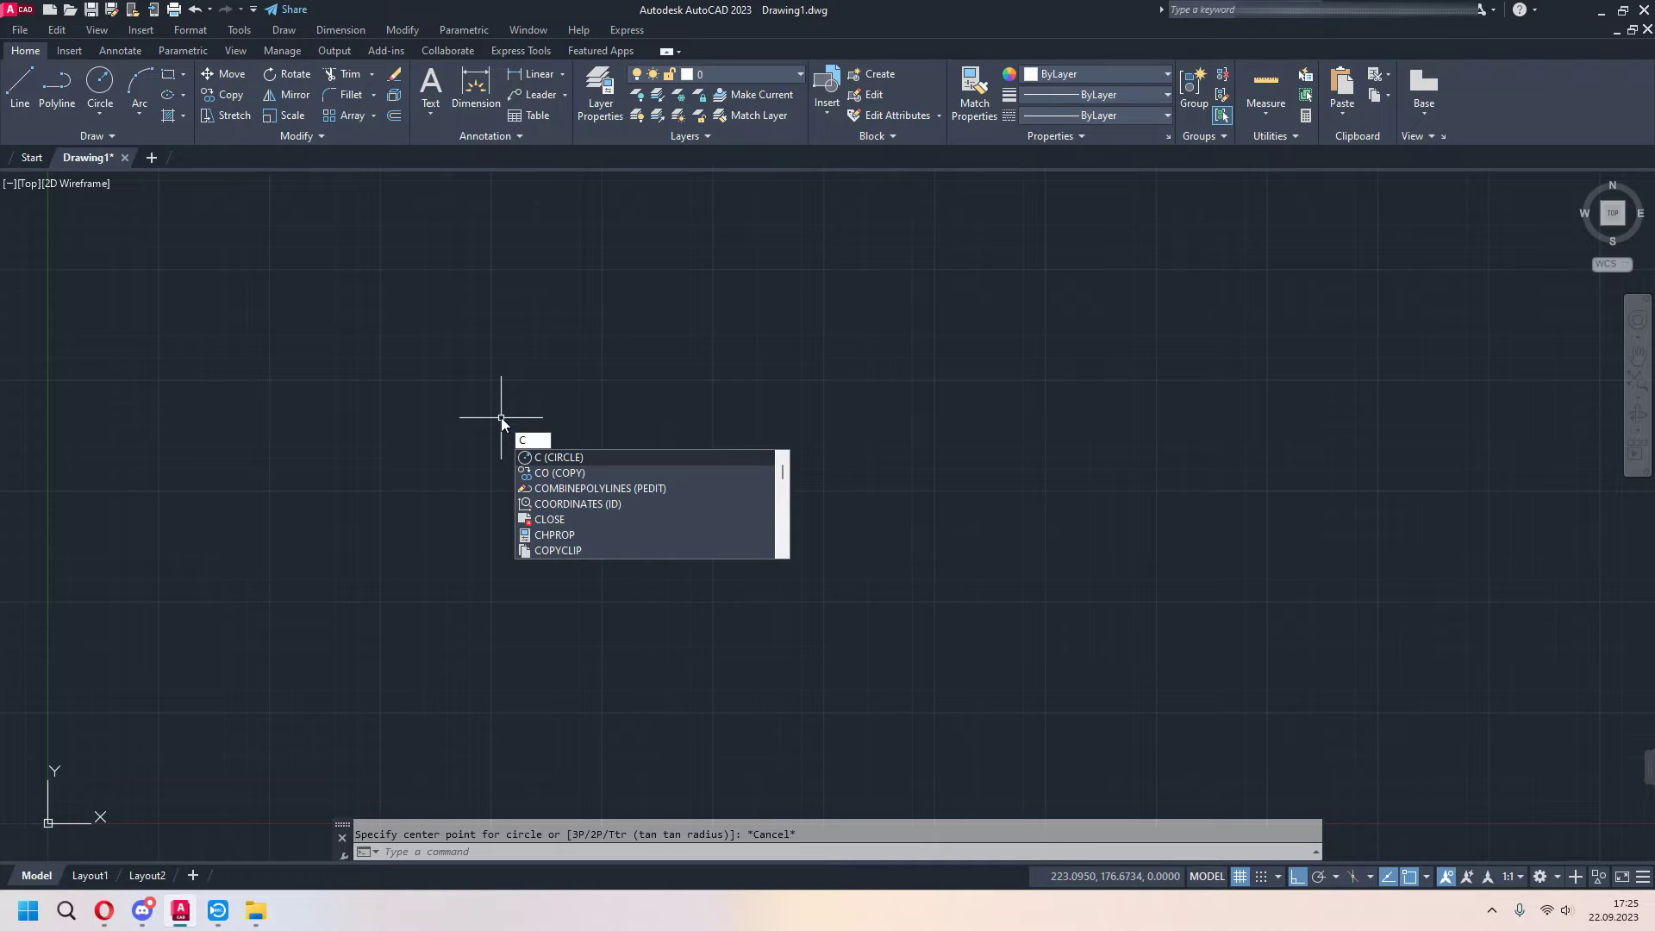
key(Return)
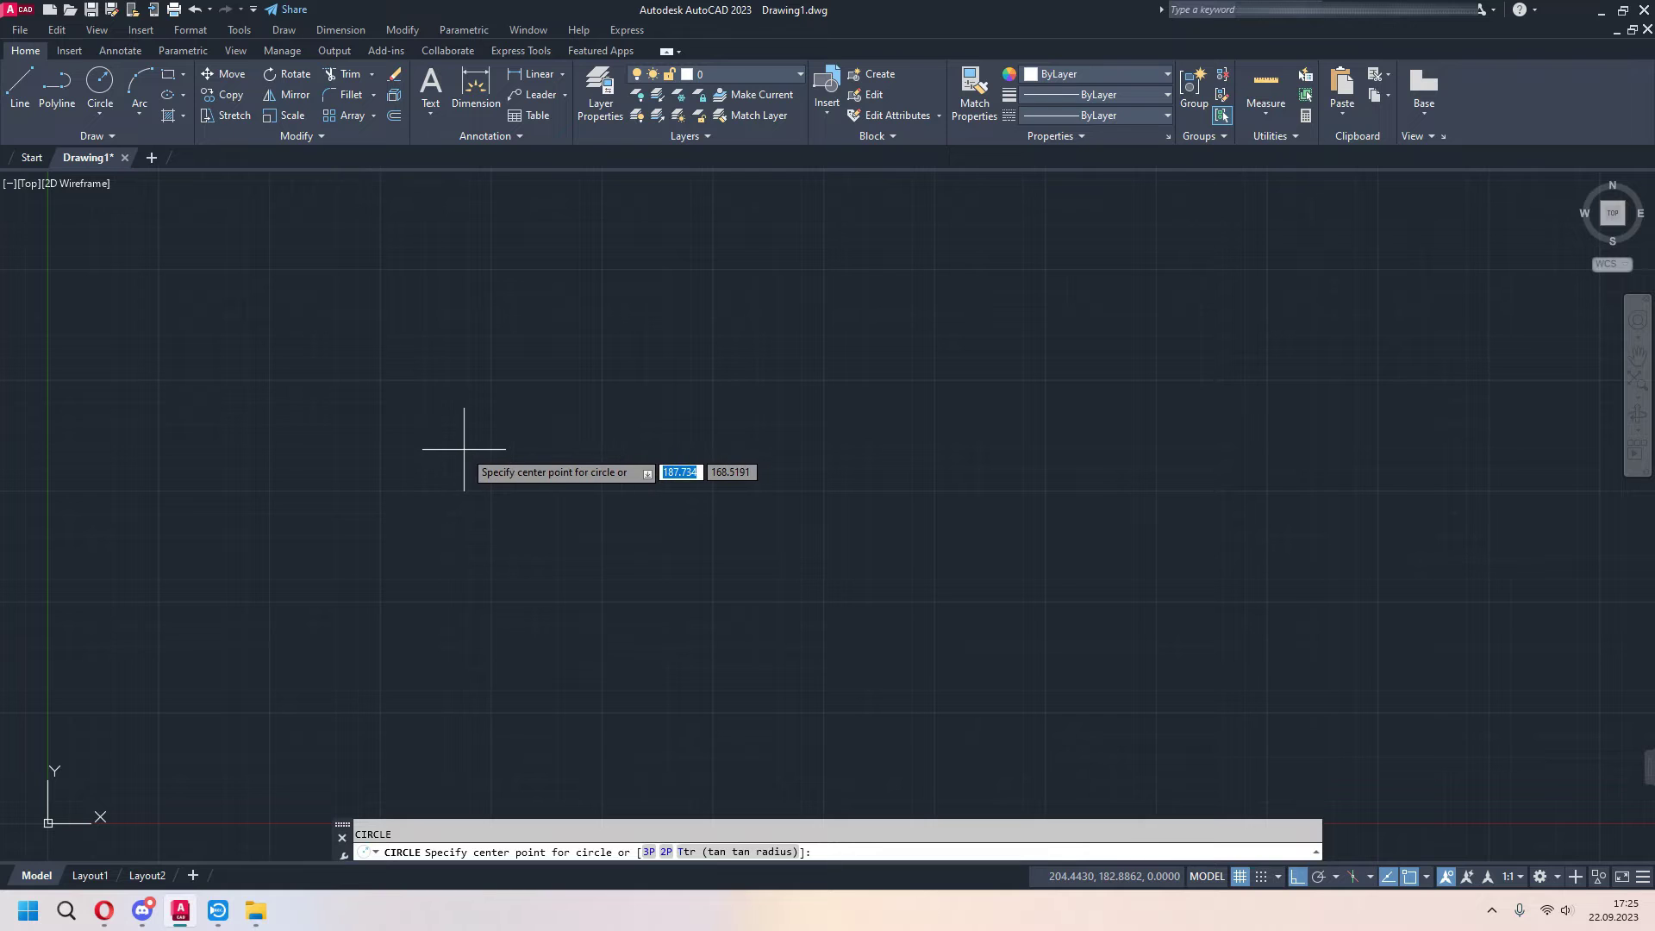
Draw a radius-50 circle at a clicked centre point in the drawing area
click(102, 110)
click(141, 147)
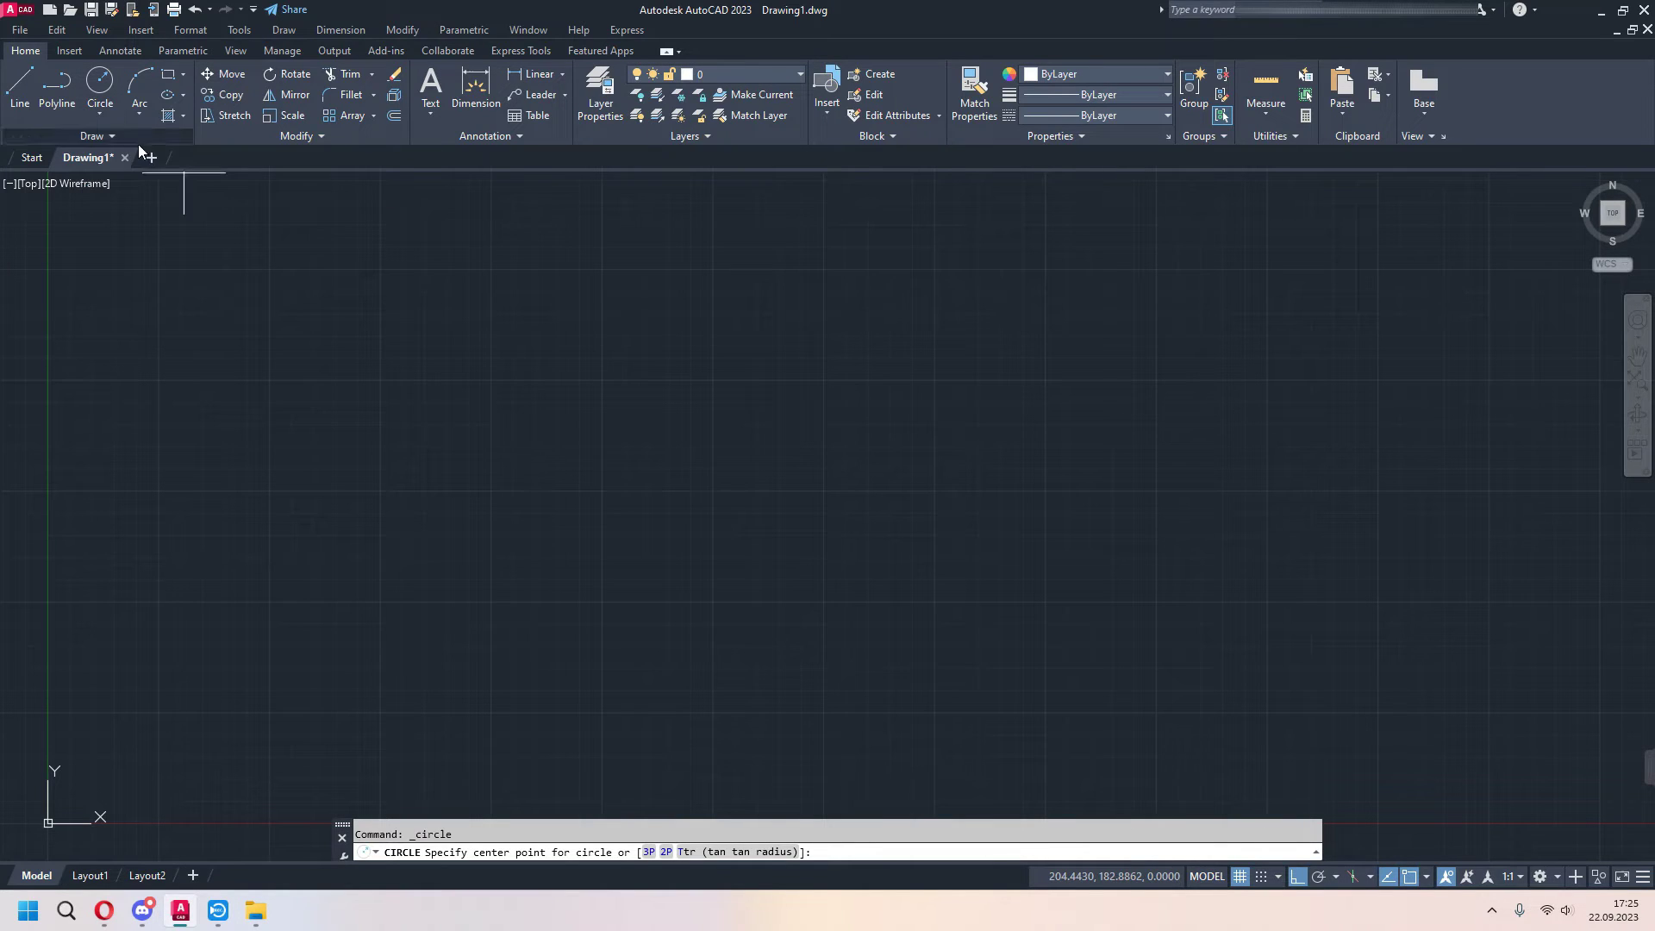
click(546, 460)
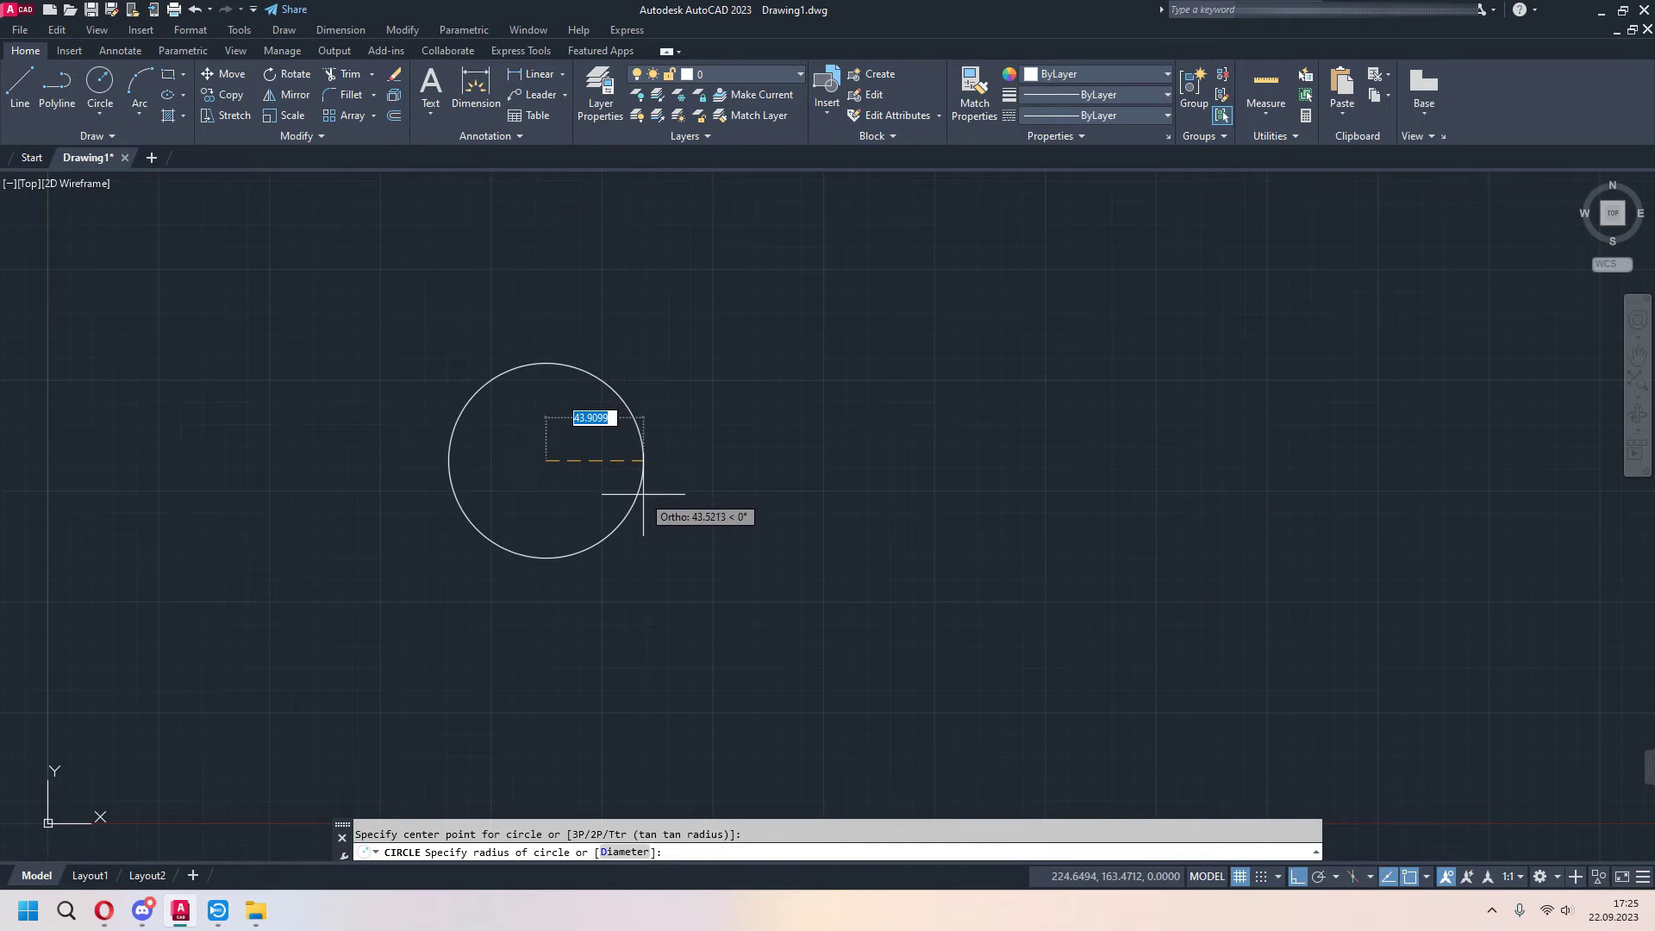
text(50)
key(Return)
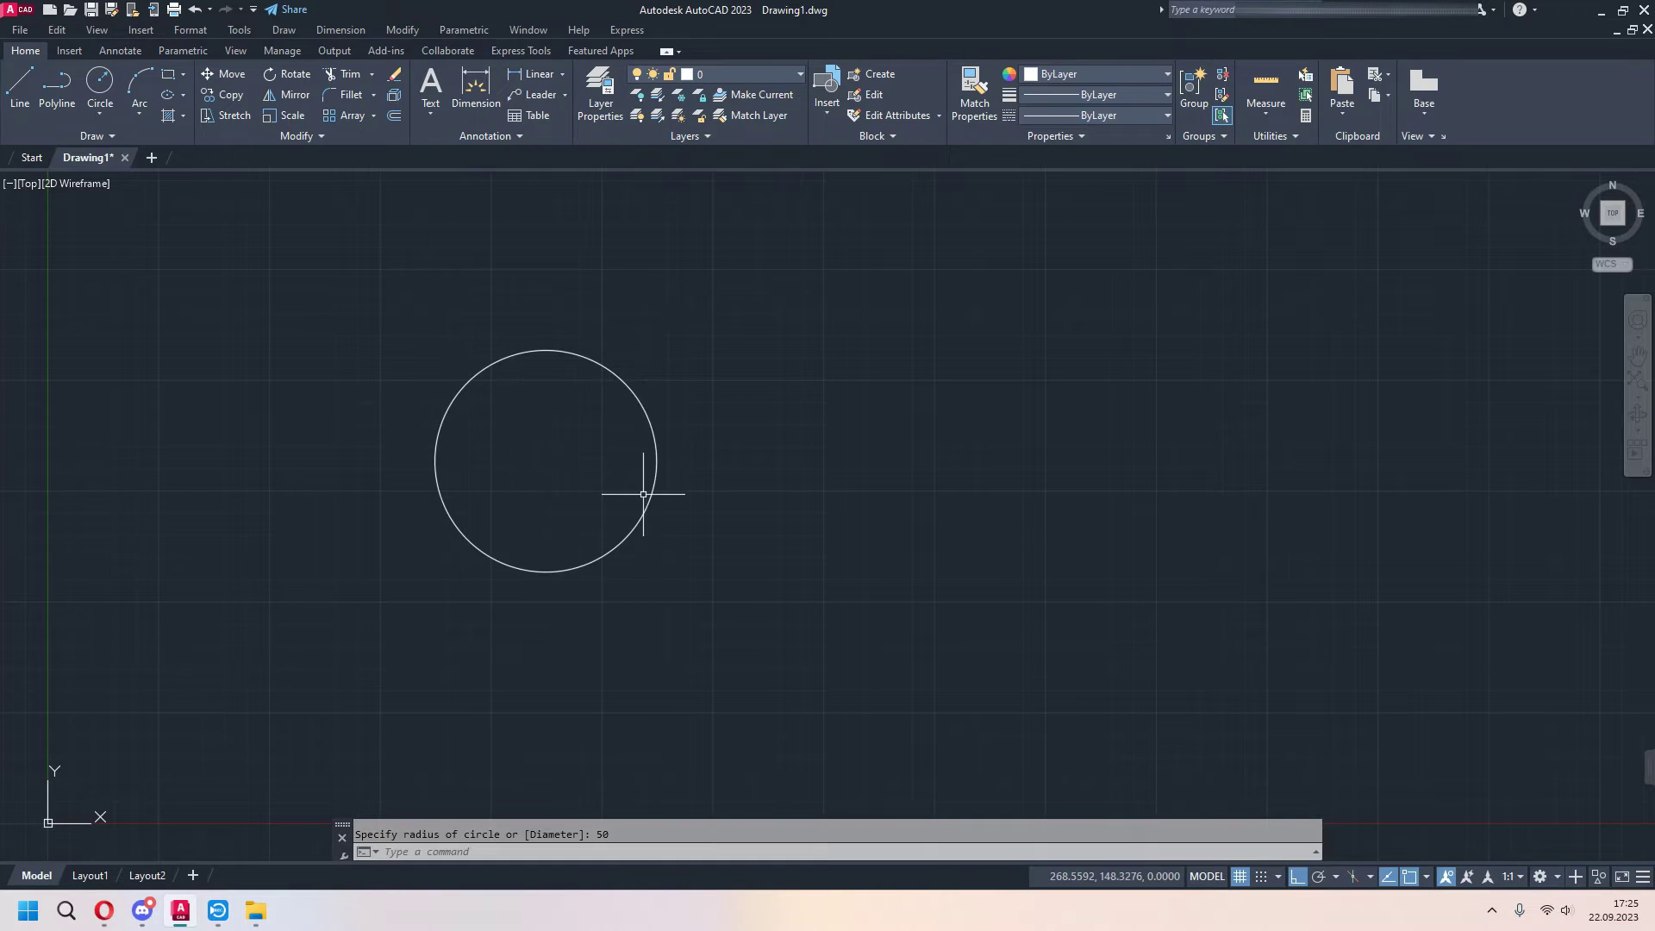
scroll(699, 490, up, 3)
mouse_move(699, 490)
middle_down()
mouse_move(819, 497)
mouse_move(637, 484)
middle_up()
click(101, 112)
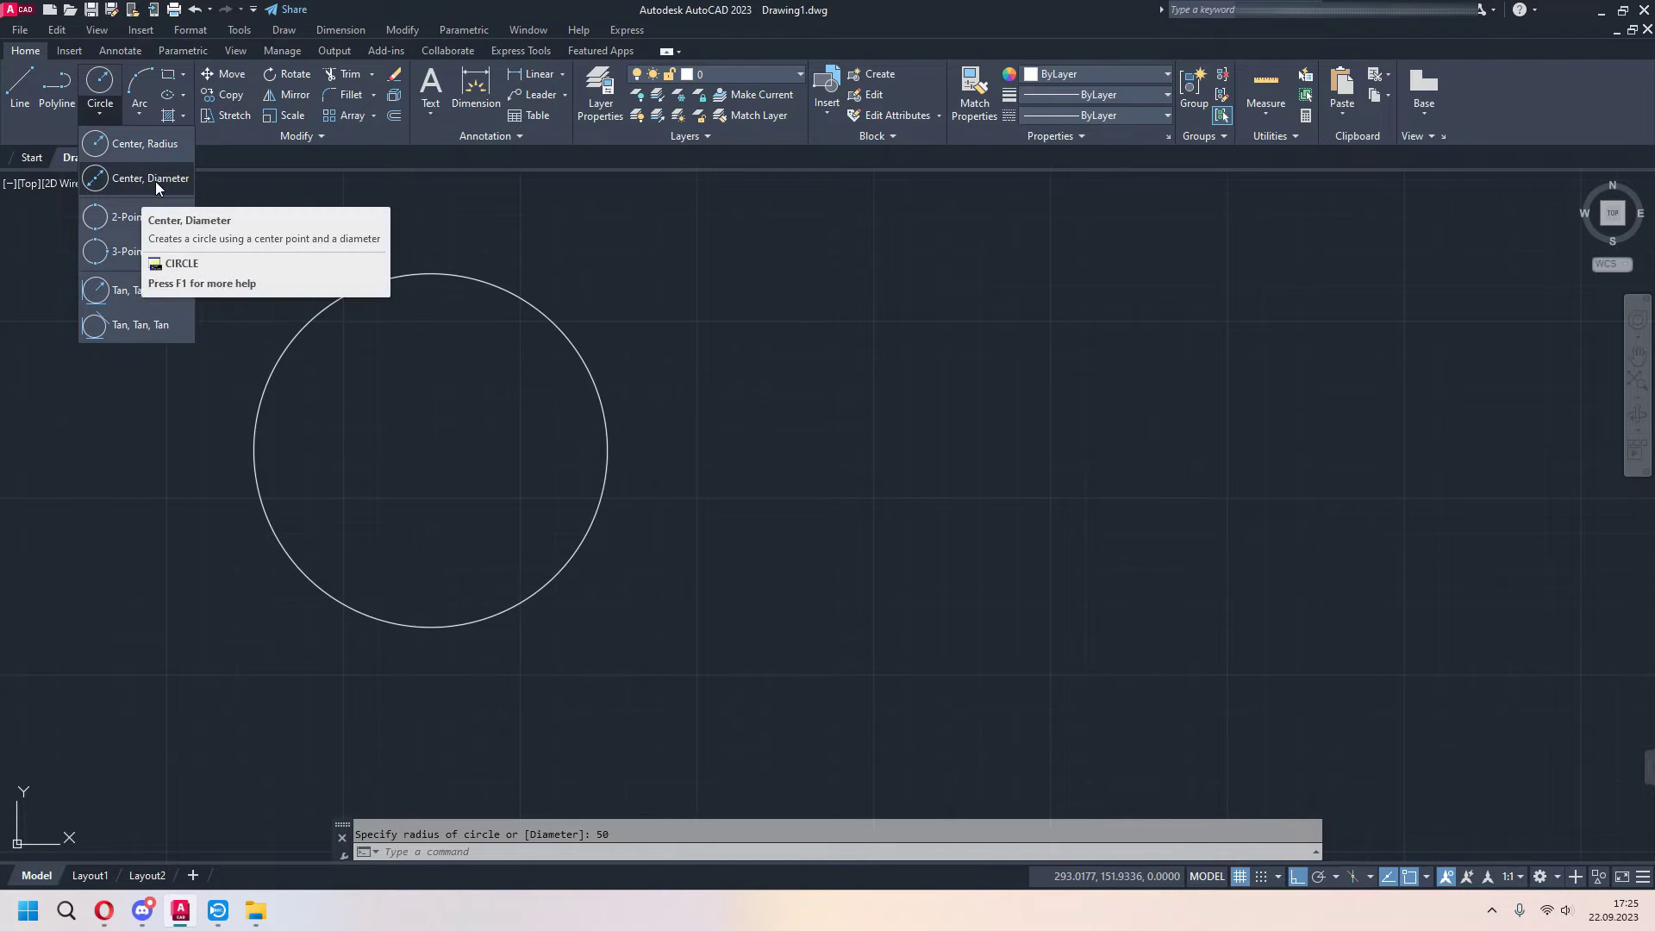
mouse_move(150, 178)
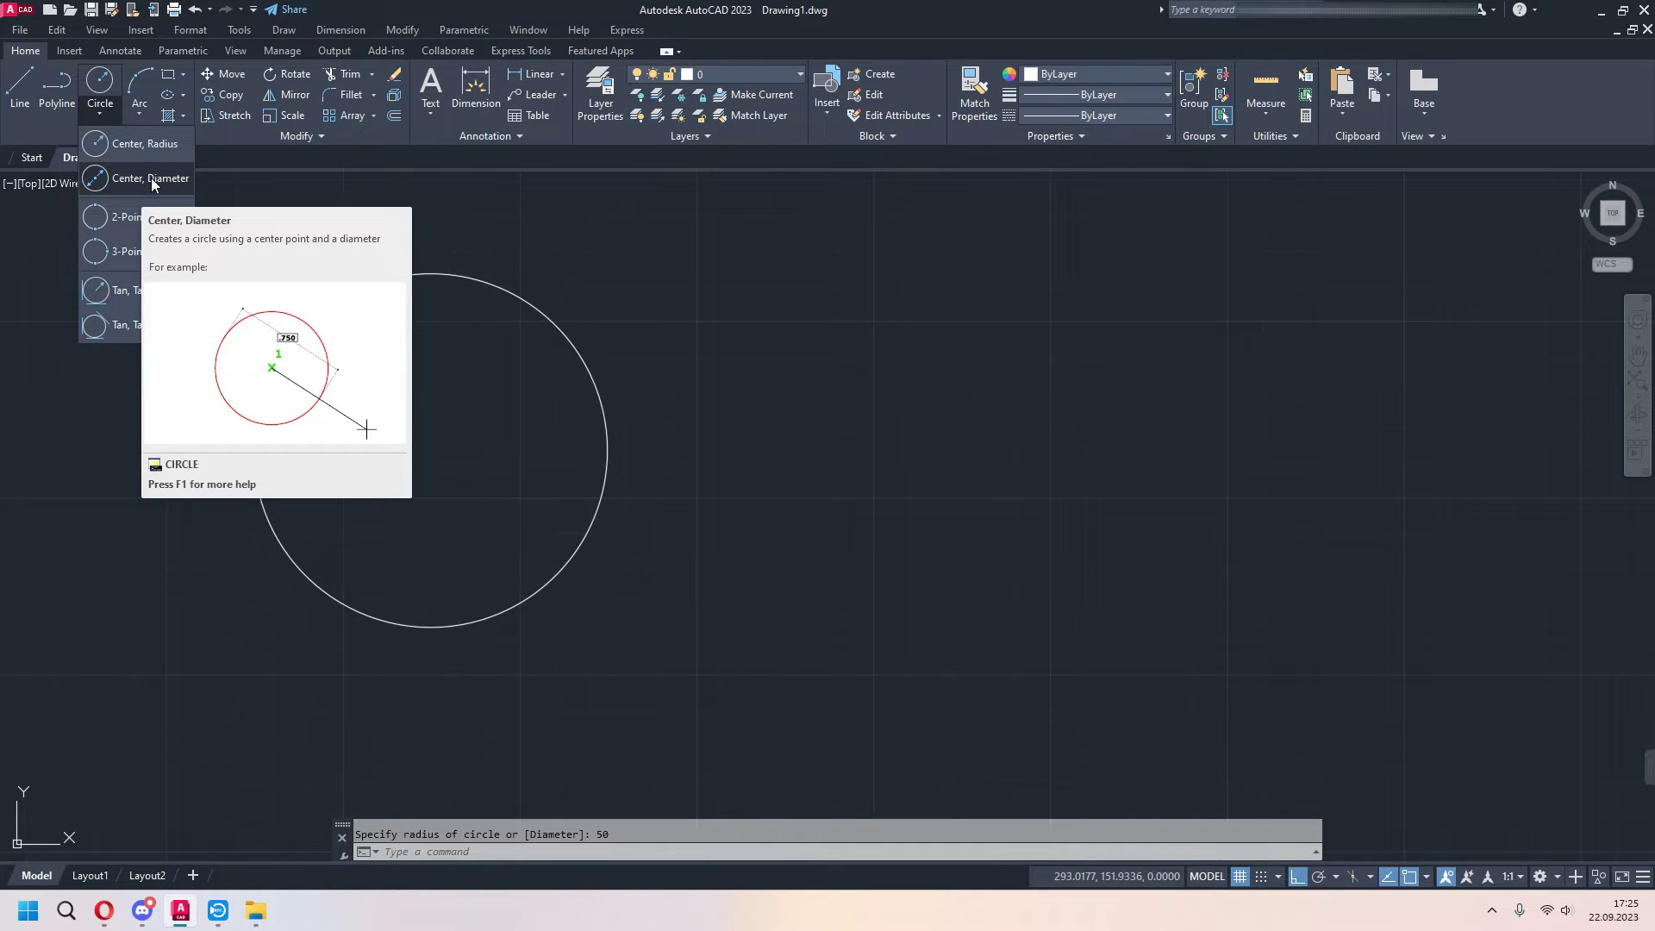
Draw a Center, Diameter circle of diameter 100 right of the first circle
click(151, 177)
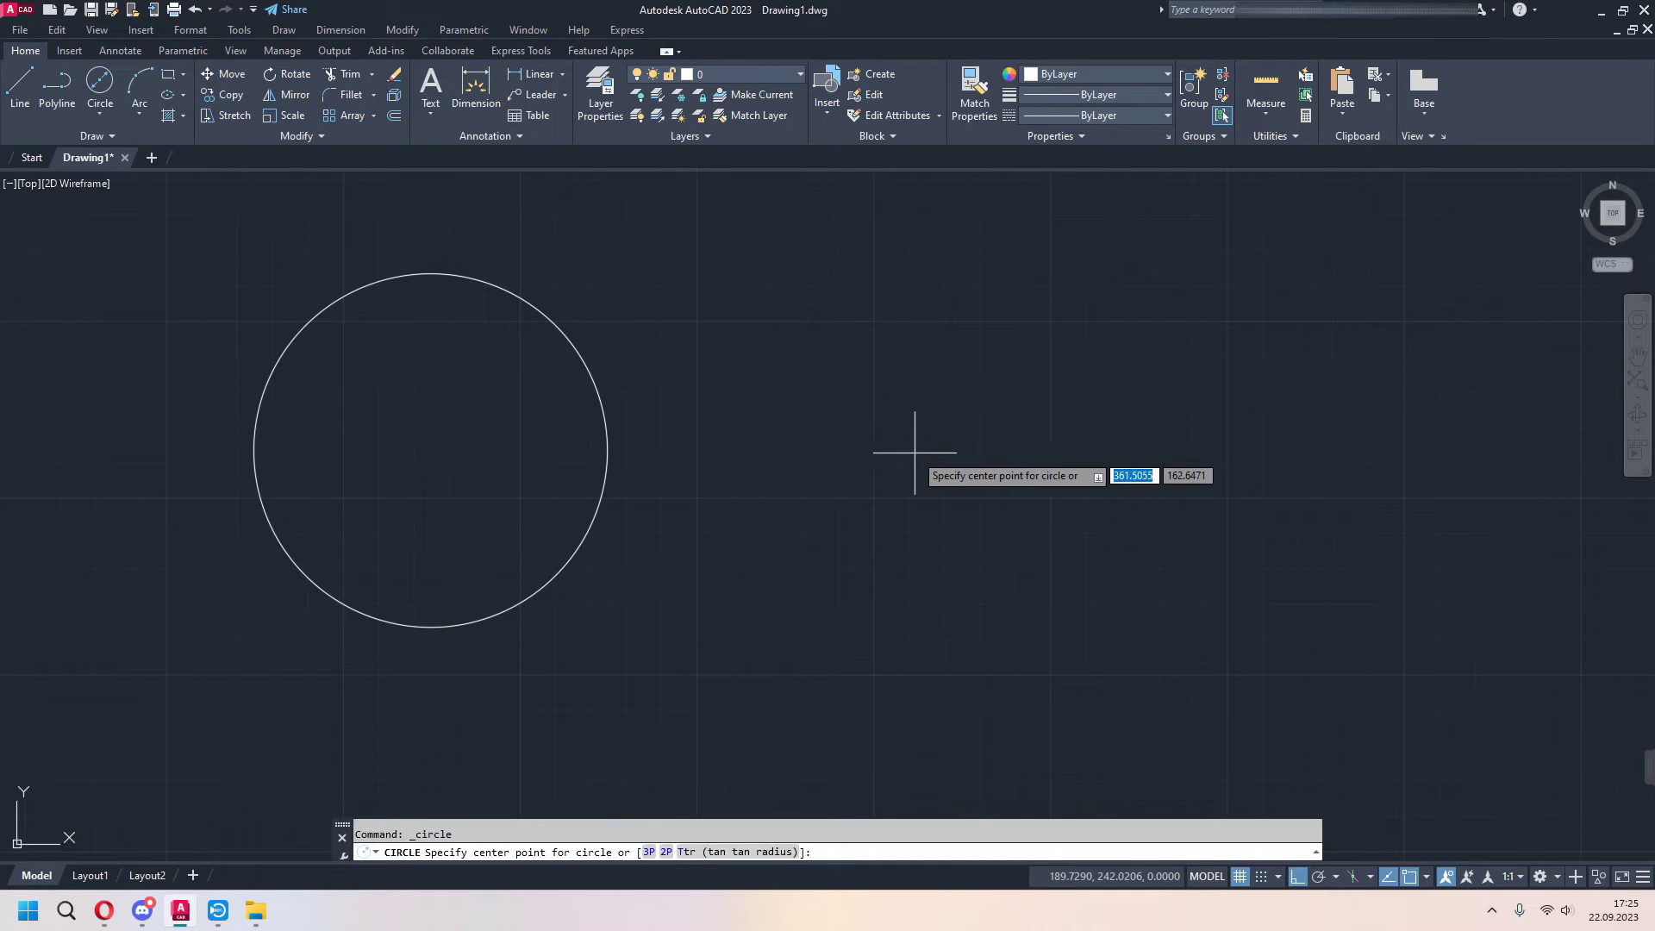
click(997, 451)
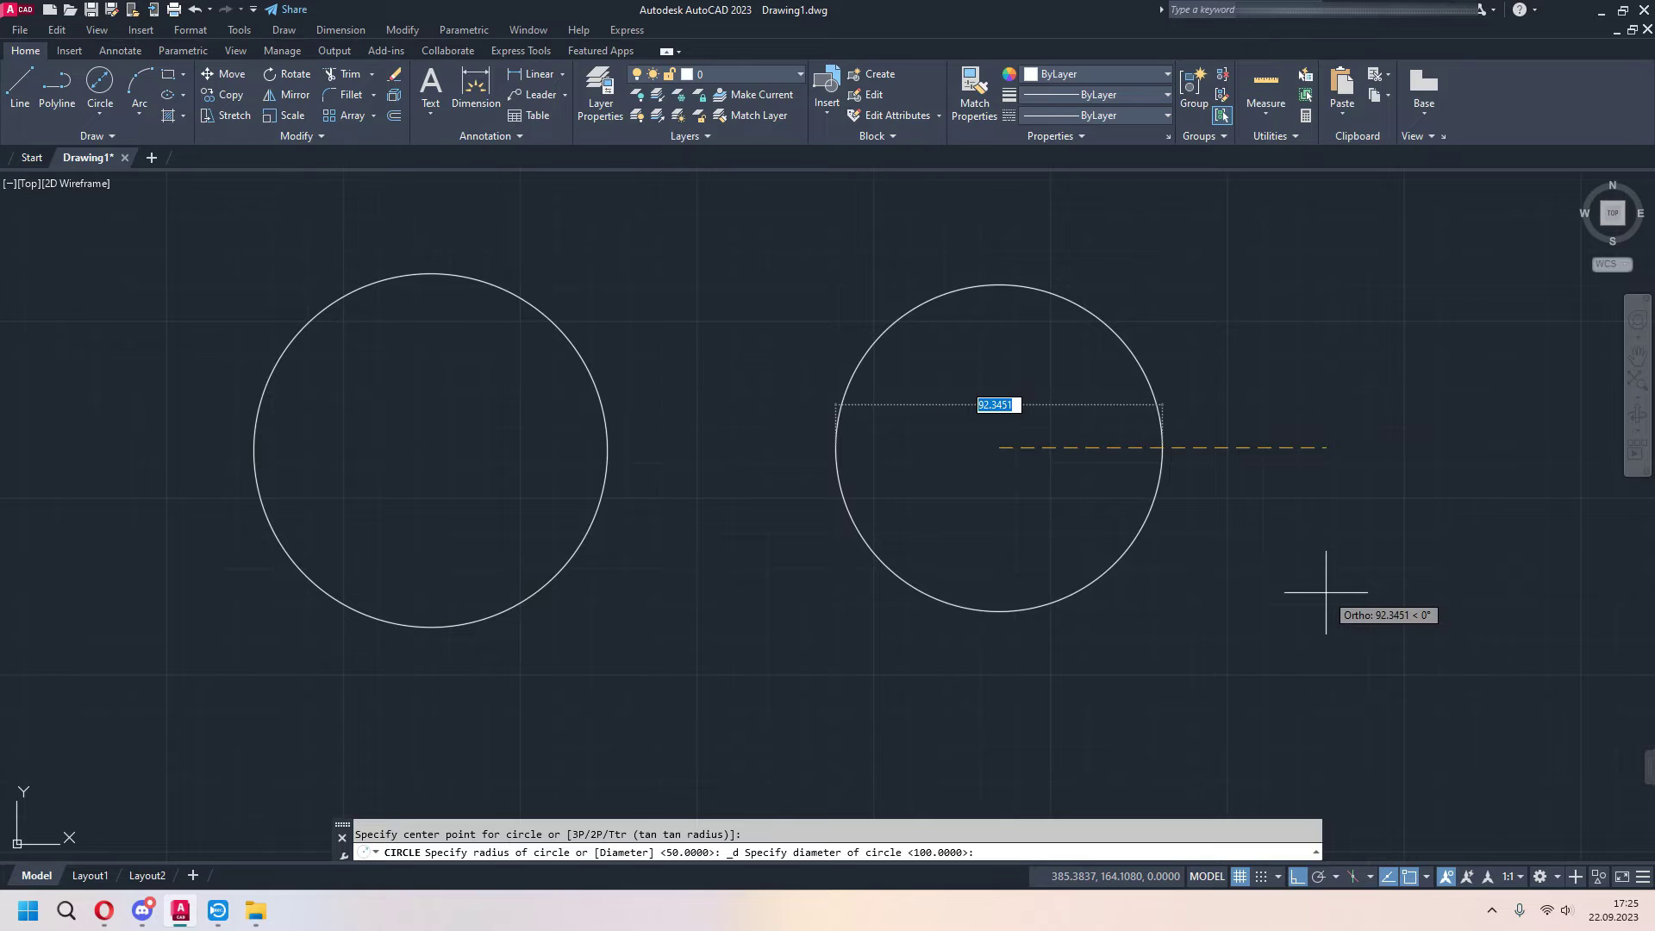
text(100)
key(Return)
key(Escape)
scroll(765, 474, down, 2)
scroll(954, 439, up, 2)
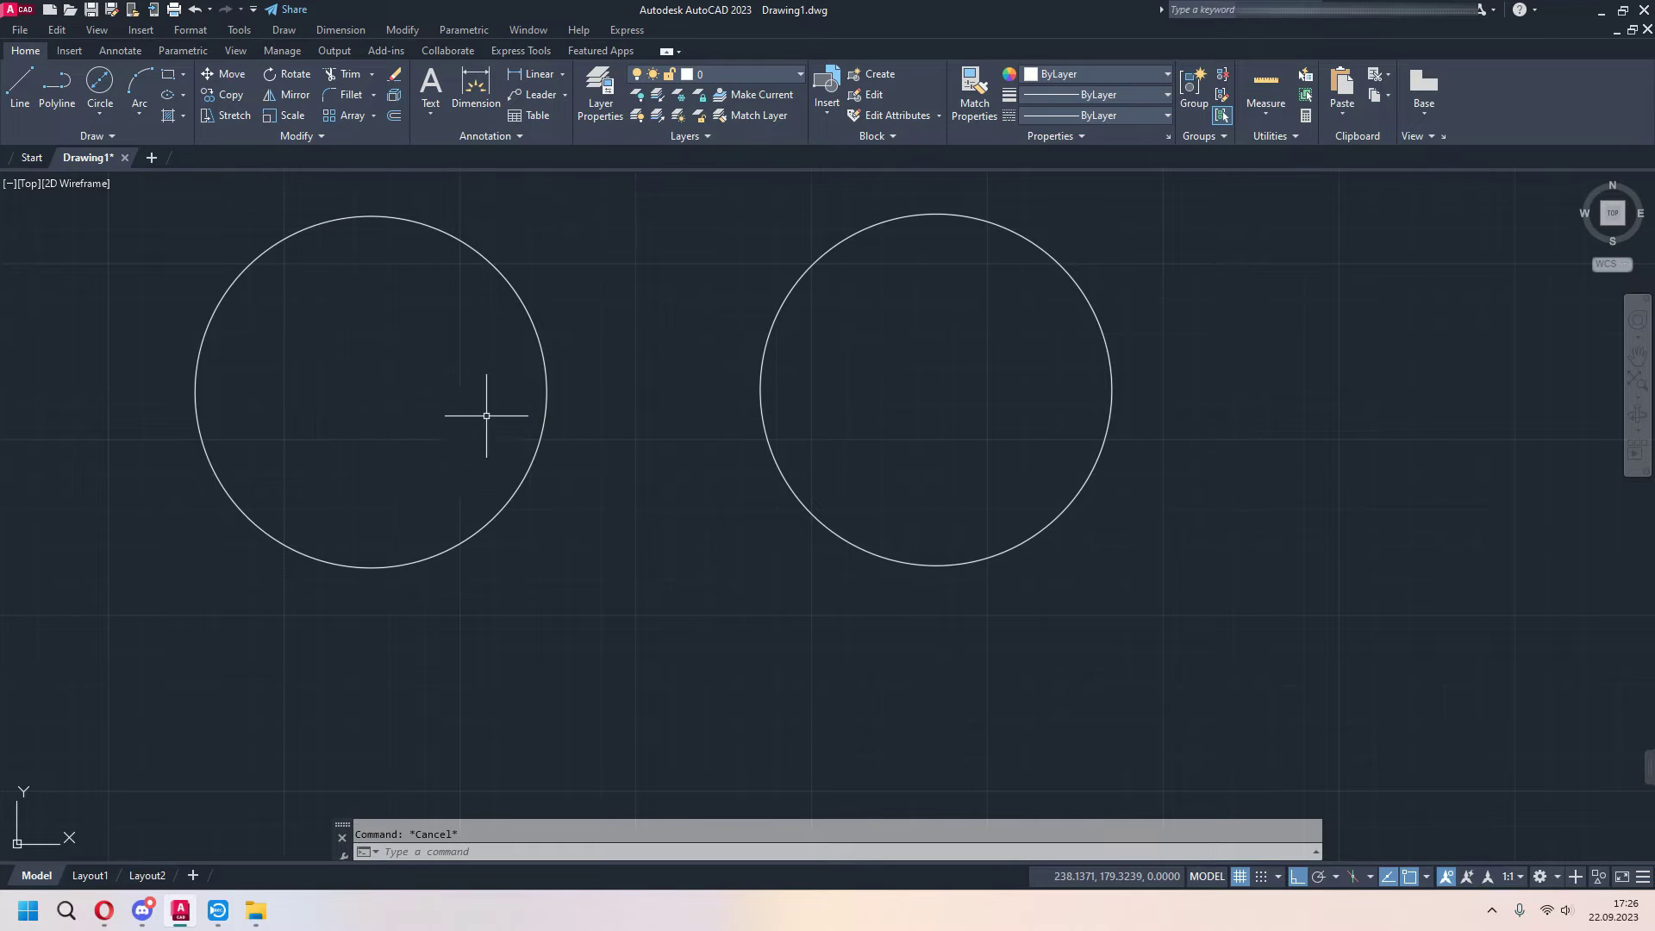
Reframe the view to make room on the right and start the CIRCLE command
middle_drag(473, 443, 357, 443)
scroll(616, 552, down, 4)
middle_drag(672, 571, 689, 519)
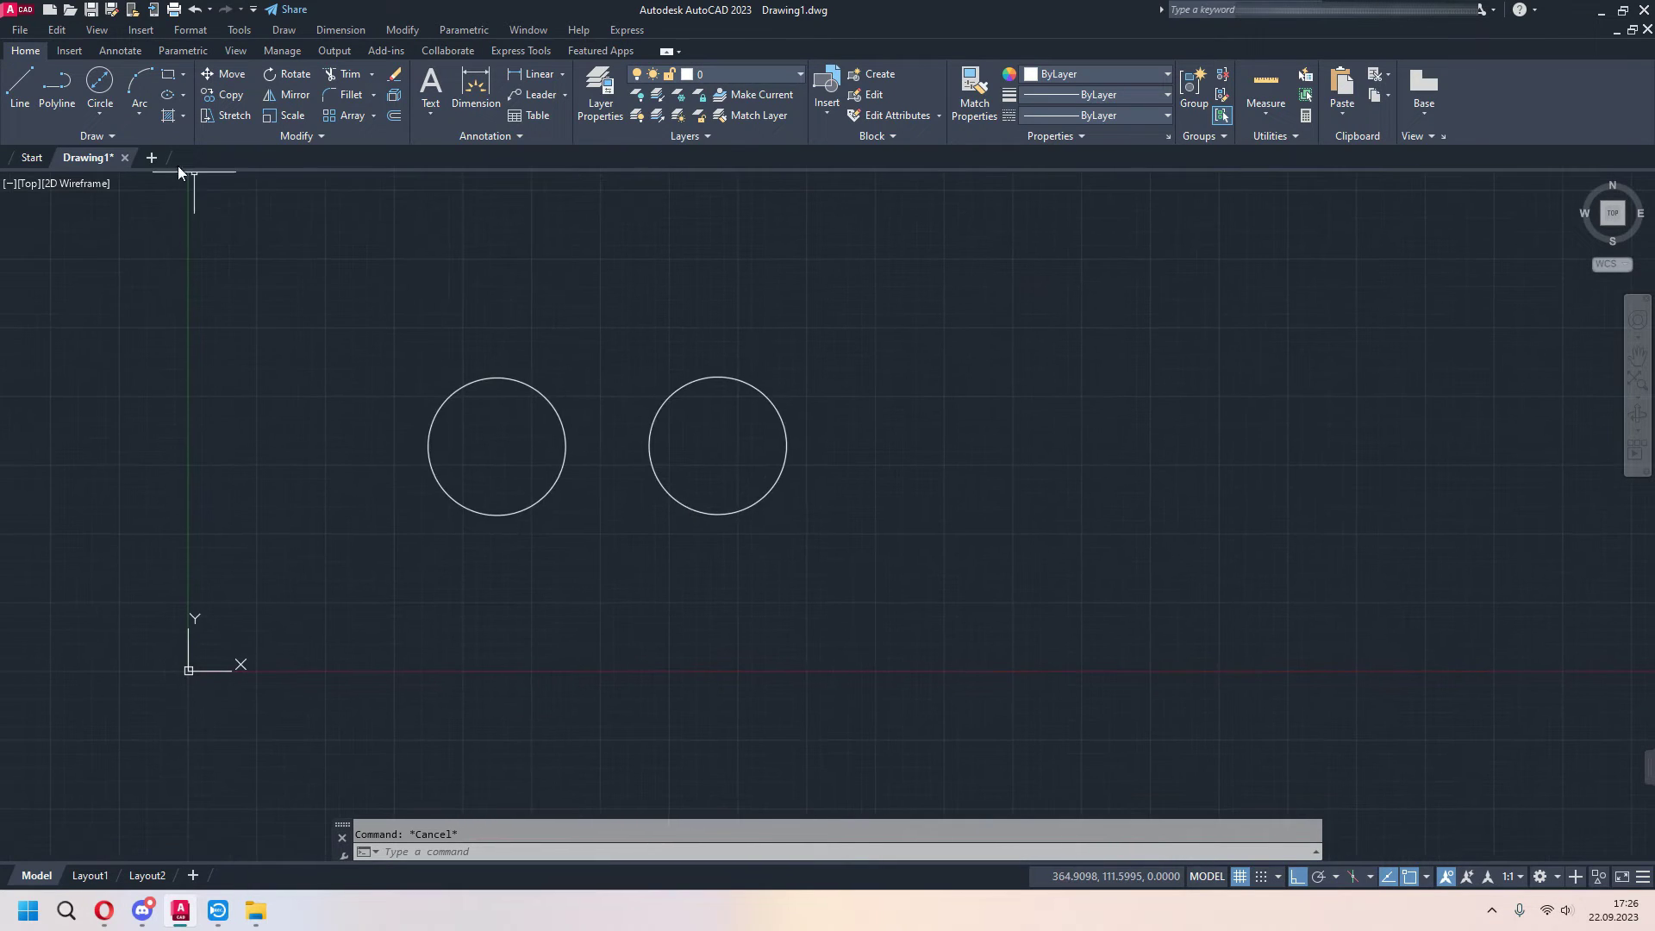
click(107, 115)
middle_drag(850, 530, 750, 523)
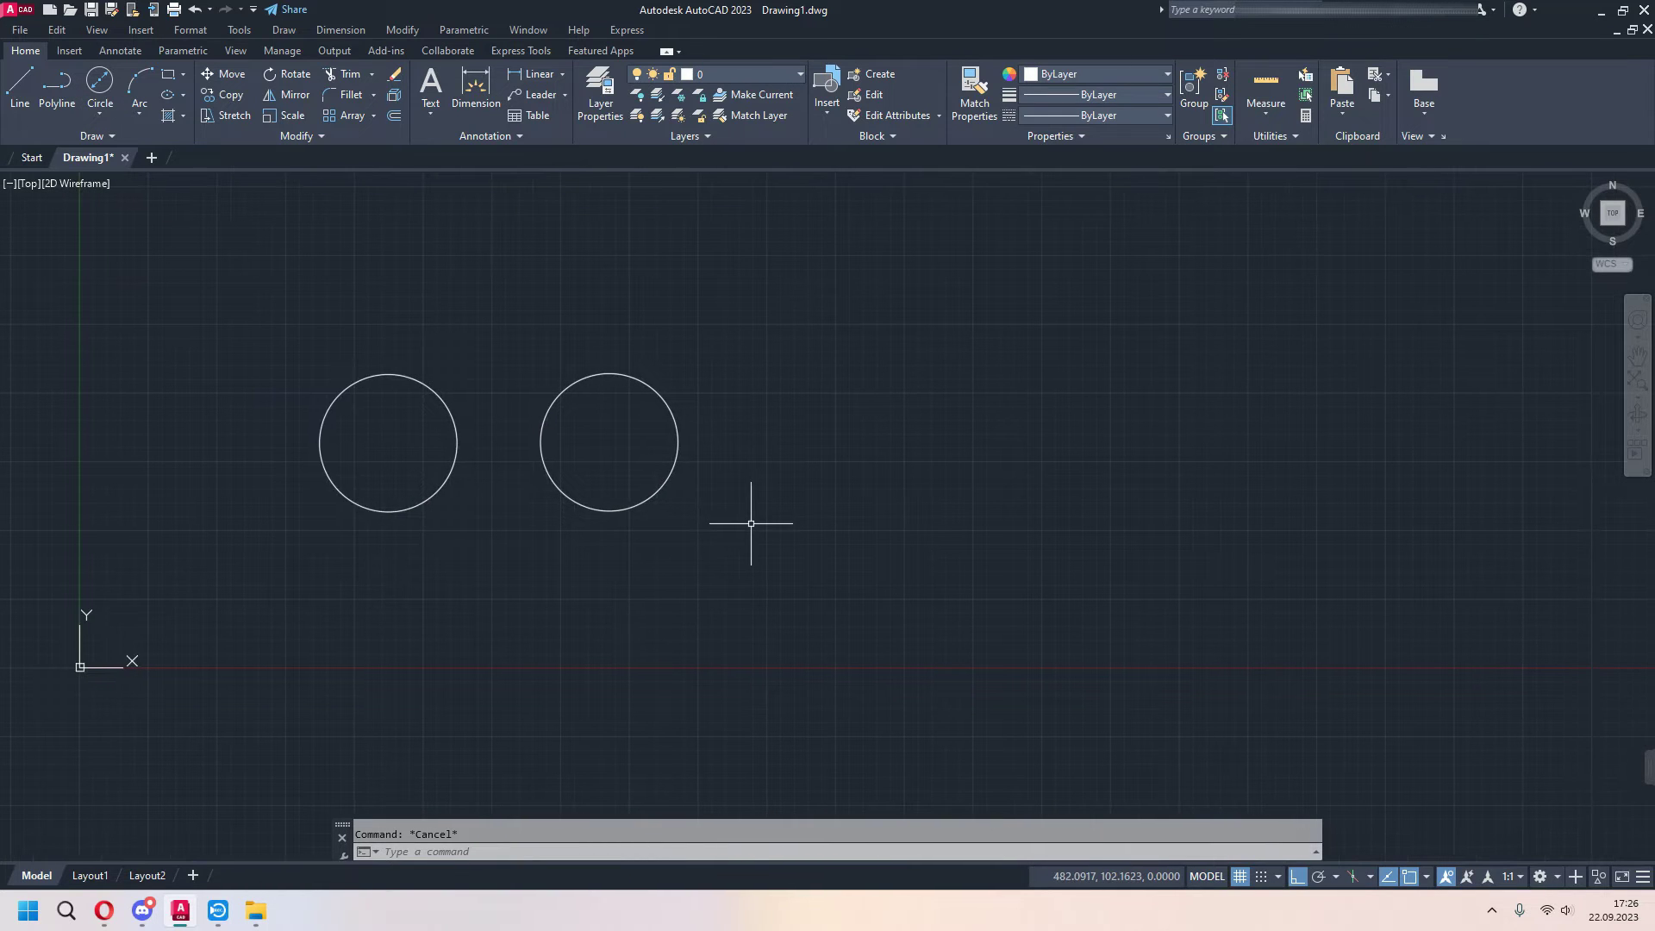
text(c)
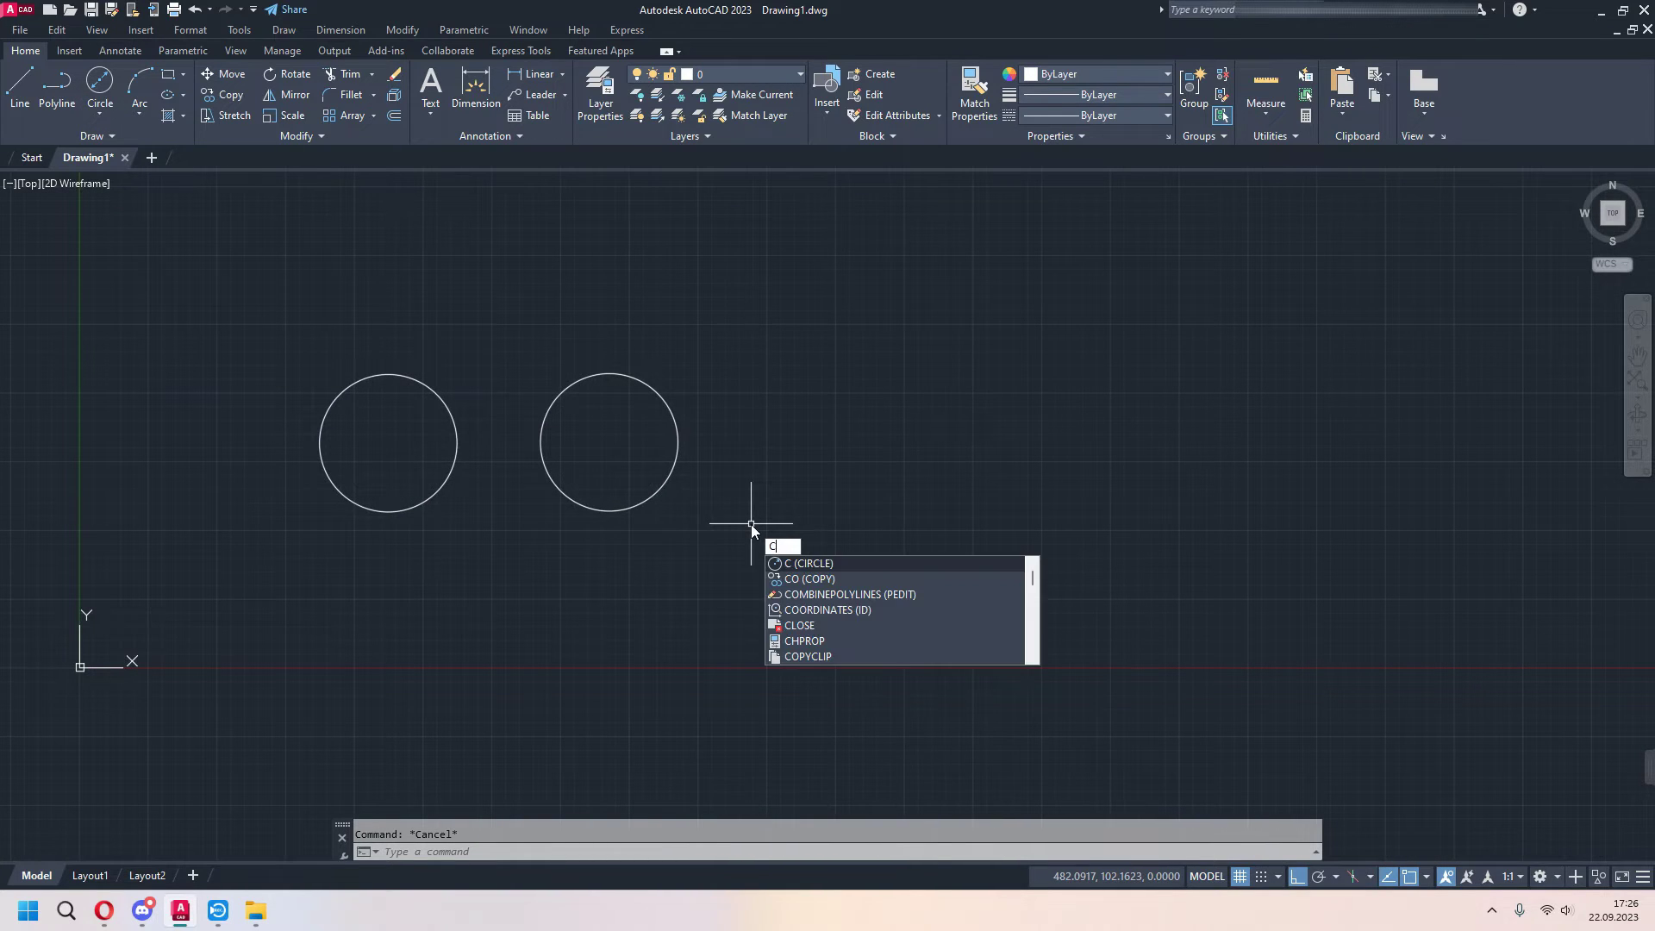
click(107, 118)
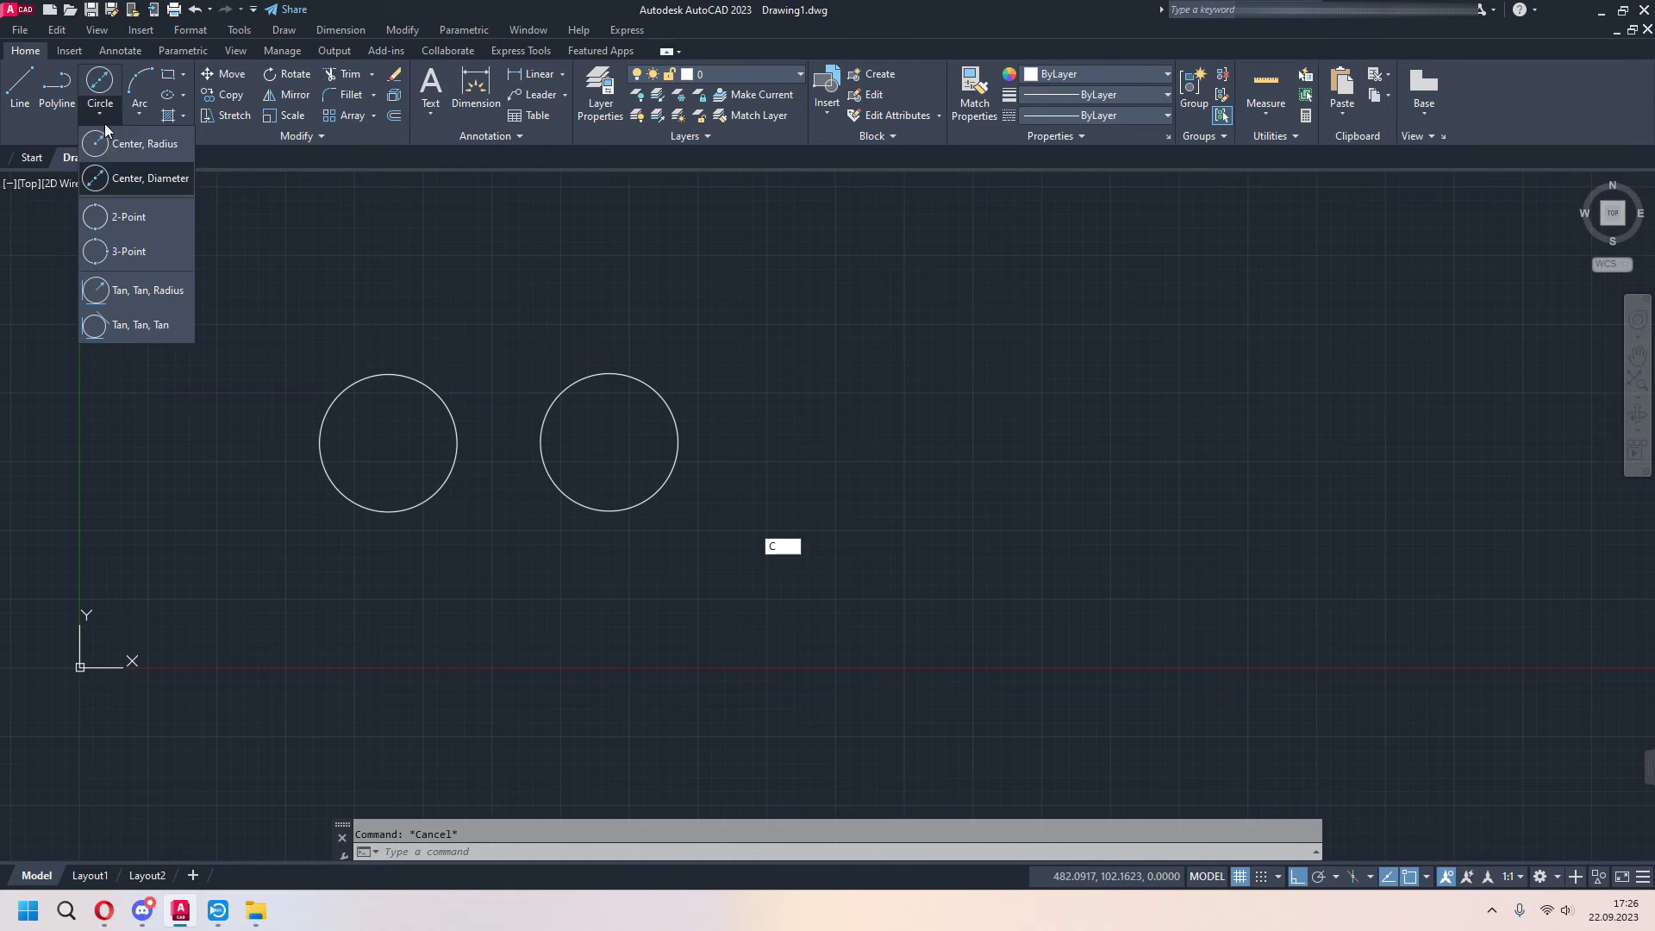
key(Escape)
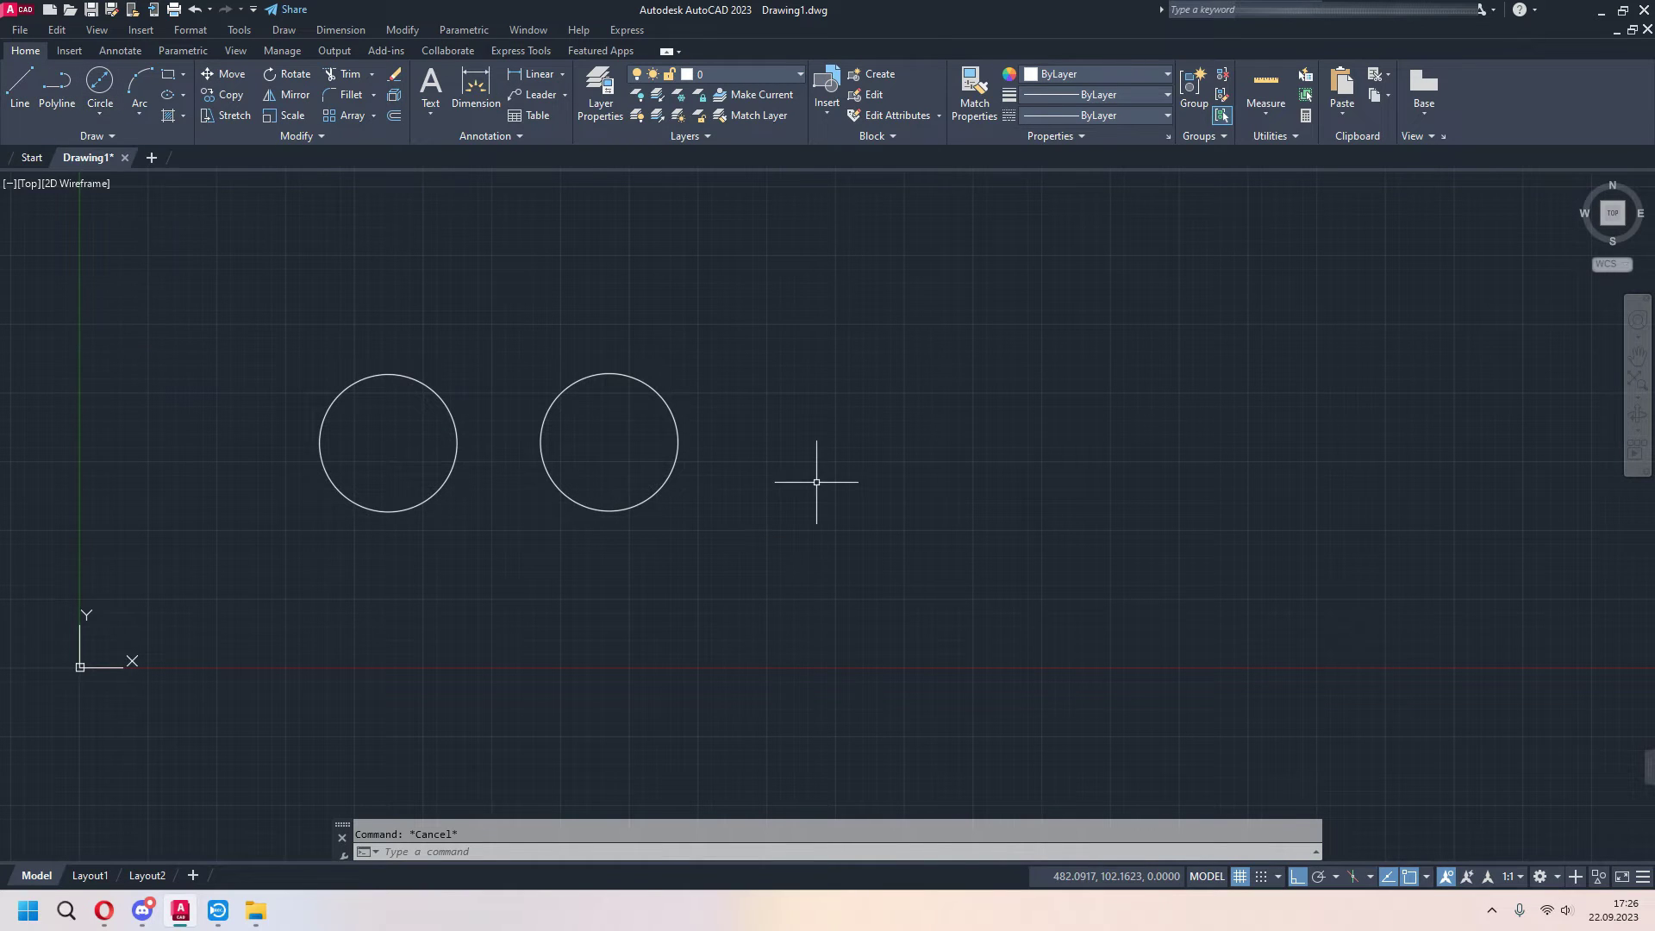
text(c)
key(Return)
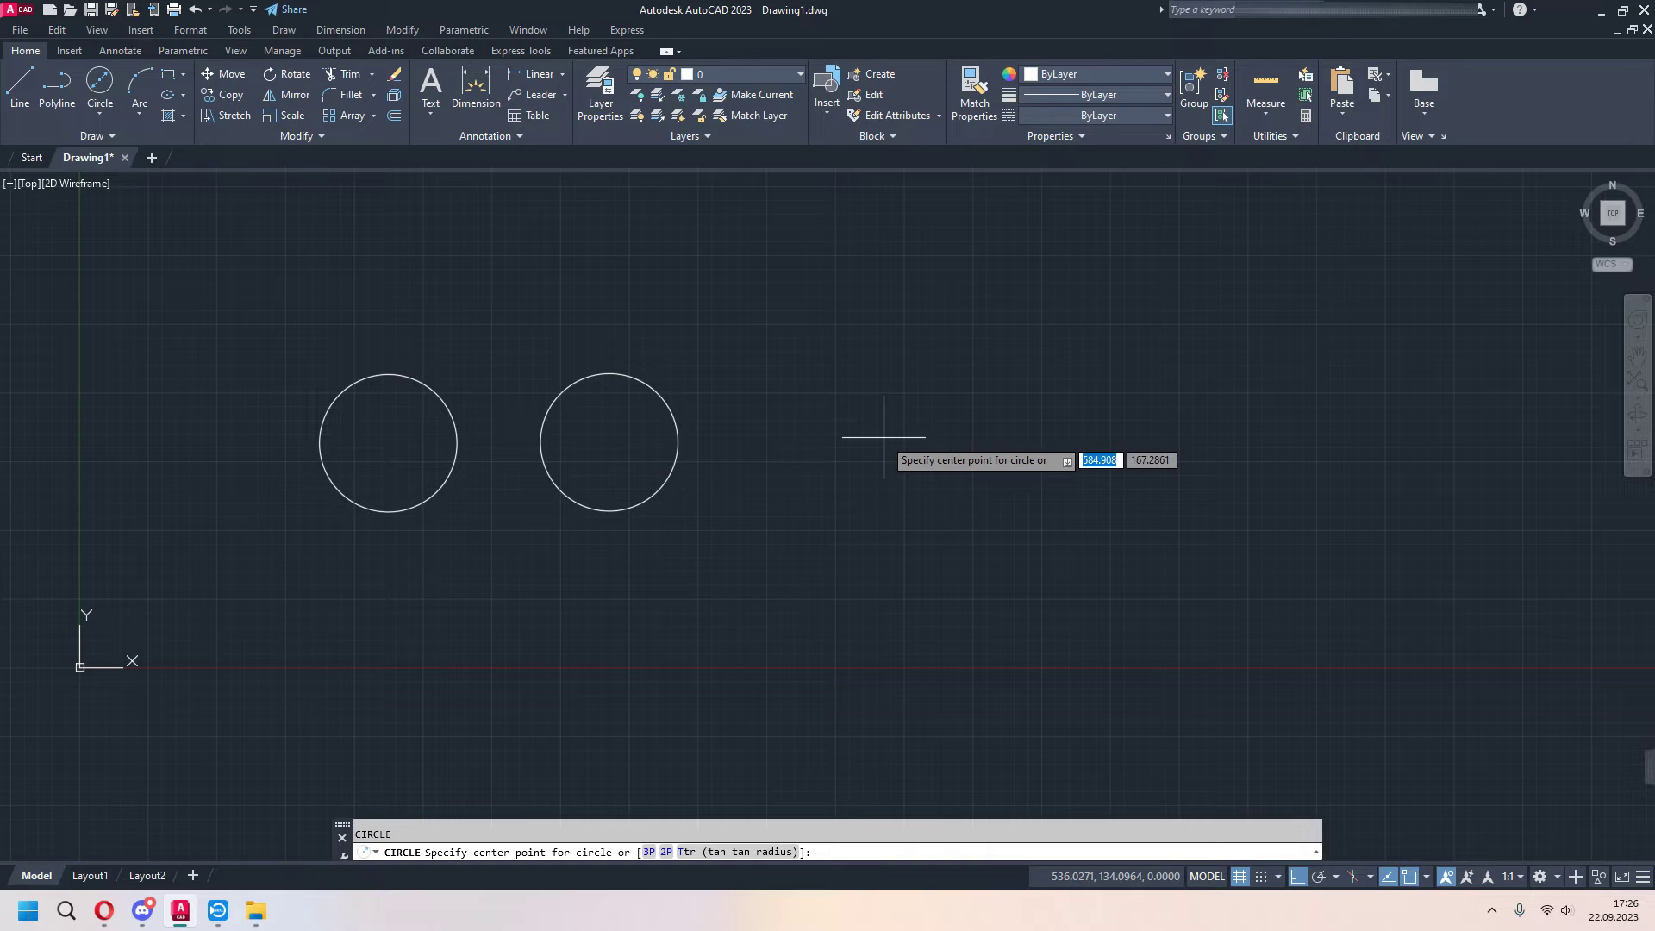
Draw the third circle right of the others using the Diameter option, diameter 100
click(885, 437)
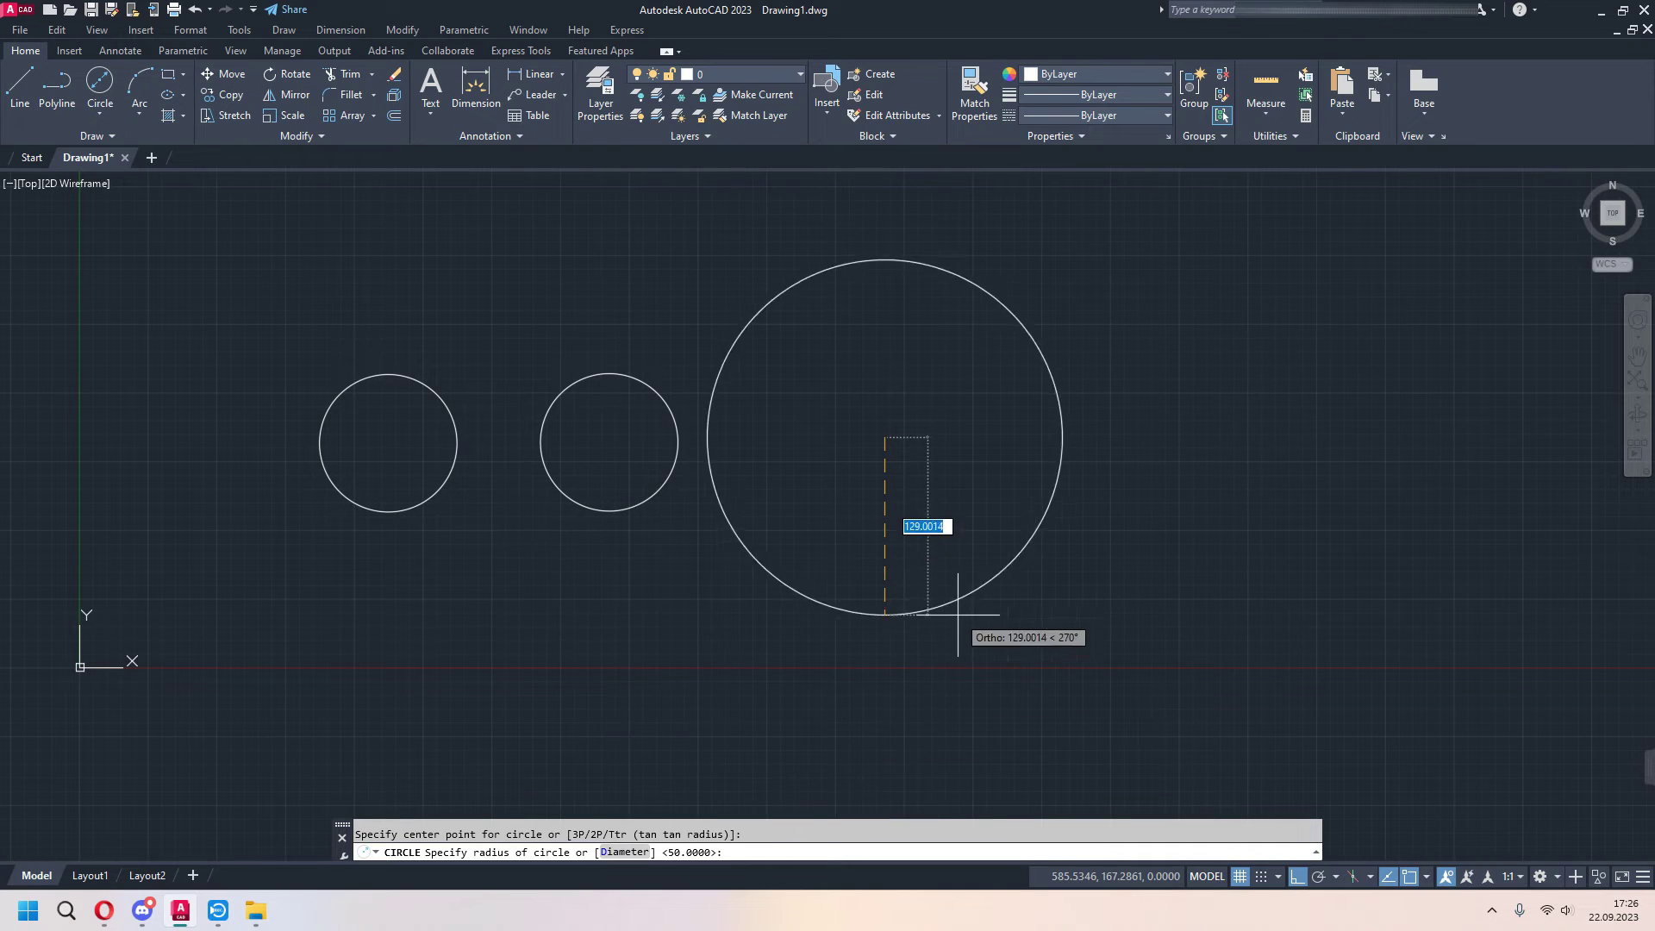
text(d)
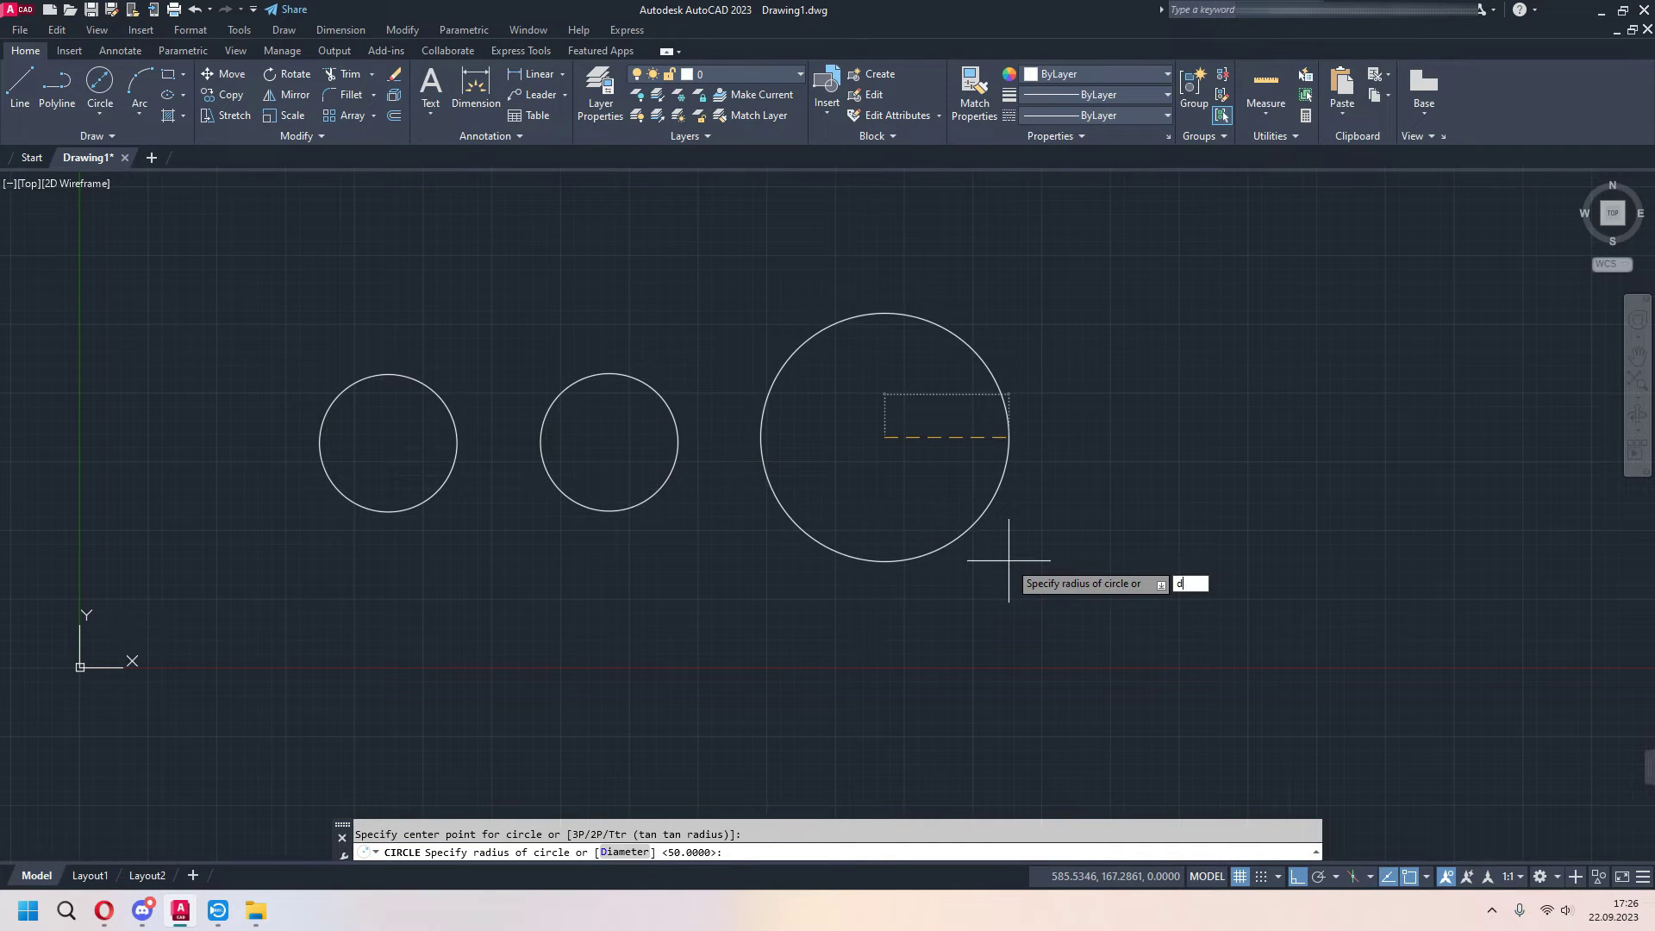
key(Return)
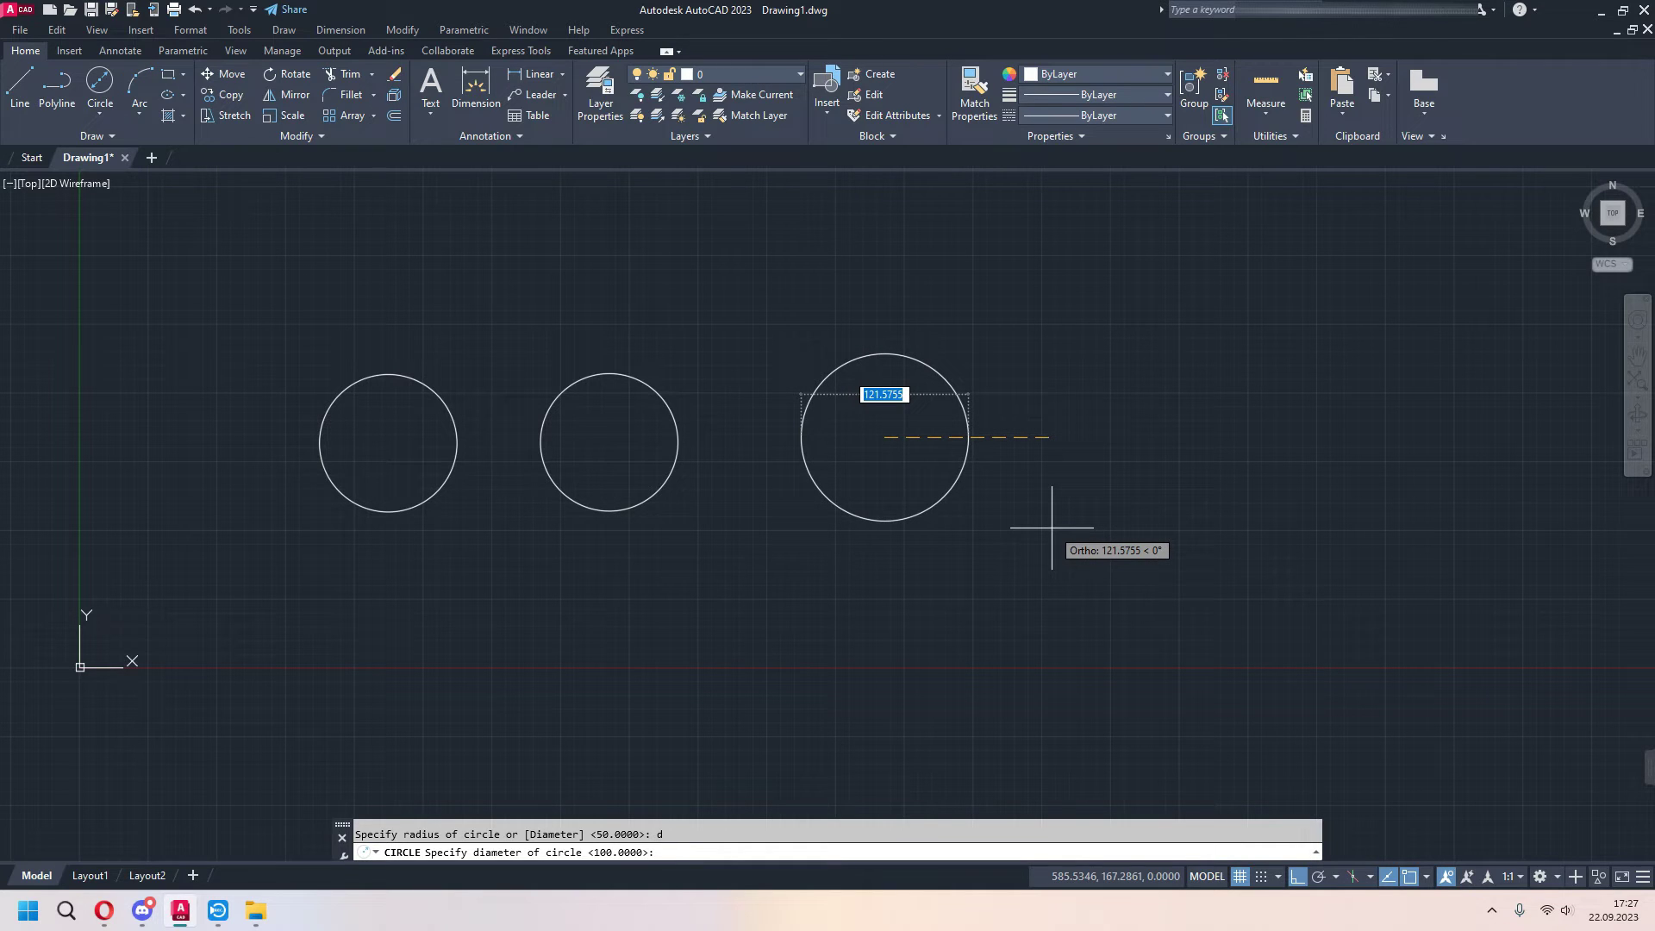
text(100)
key(Return)
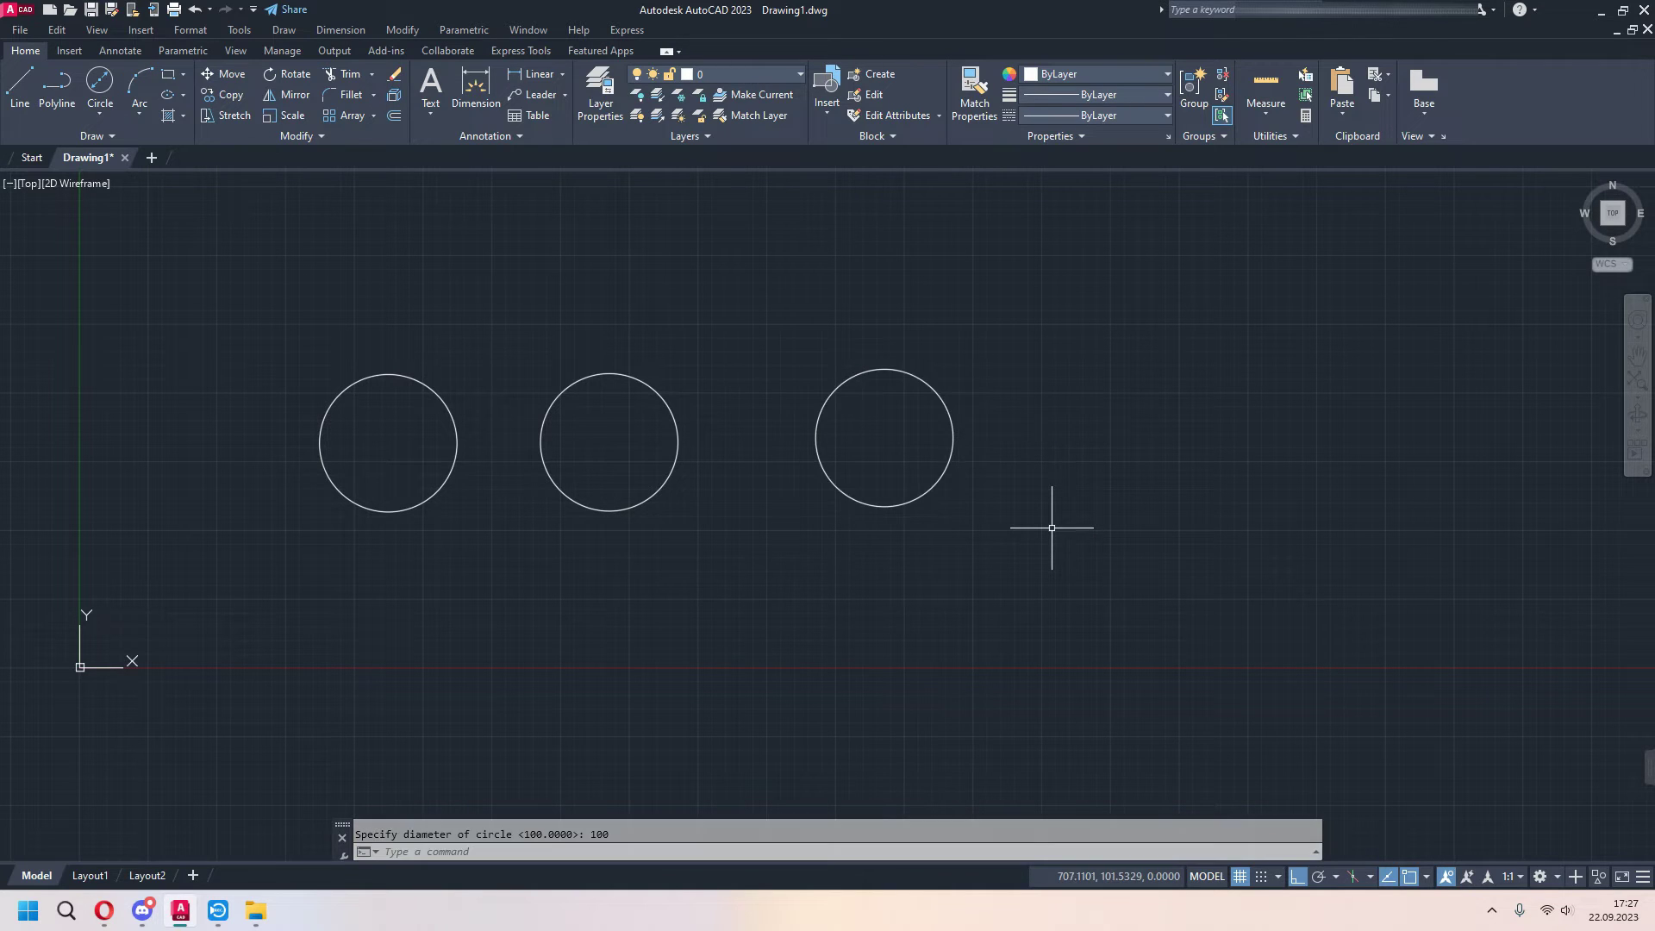
With Ortho off, move the right circle by its centre grip above the gap between the others
click(1024, 359)
click(800, 537)
click(884, 437)
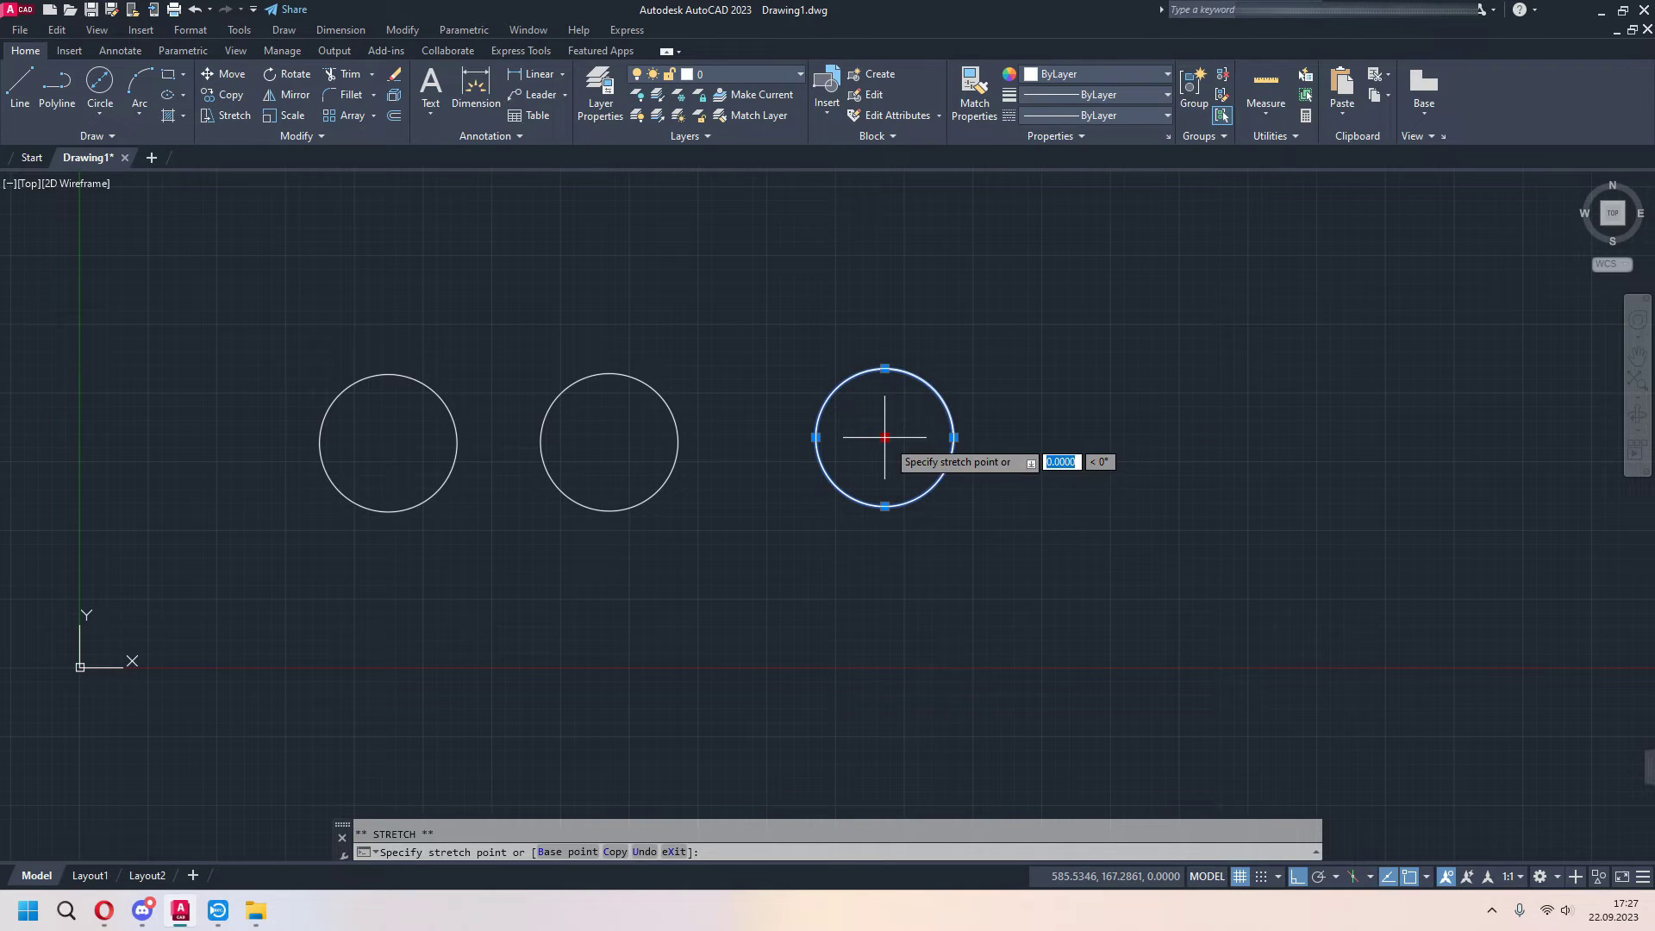
key(Escape)
click(884, 437)
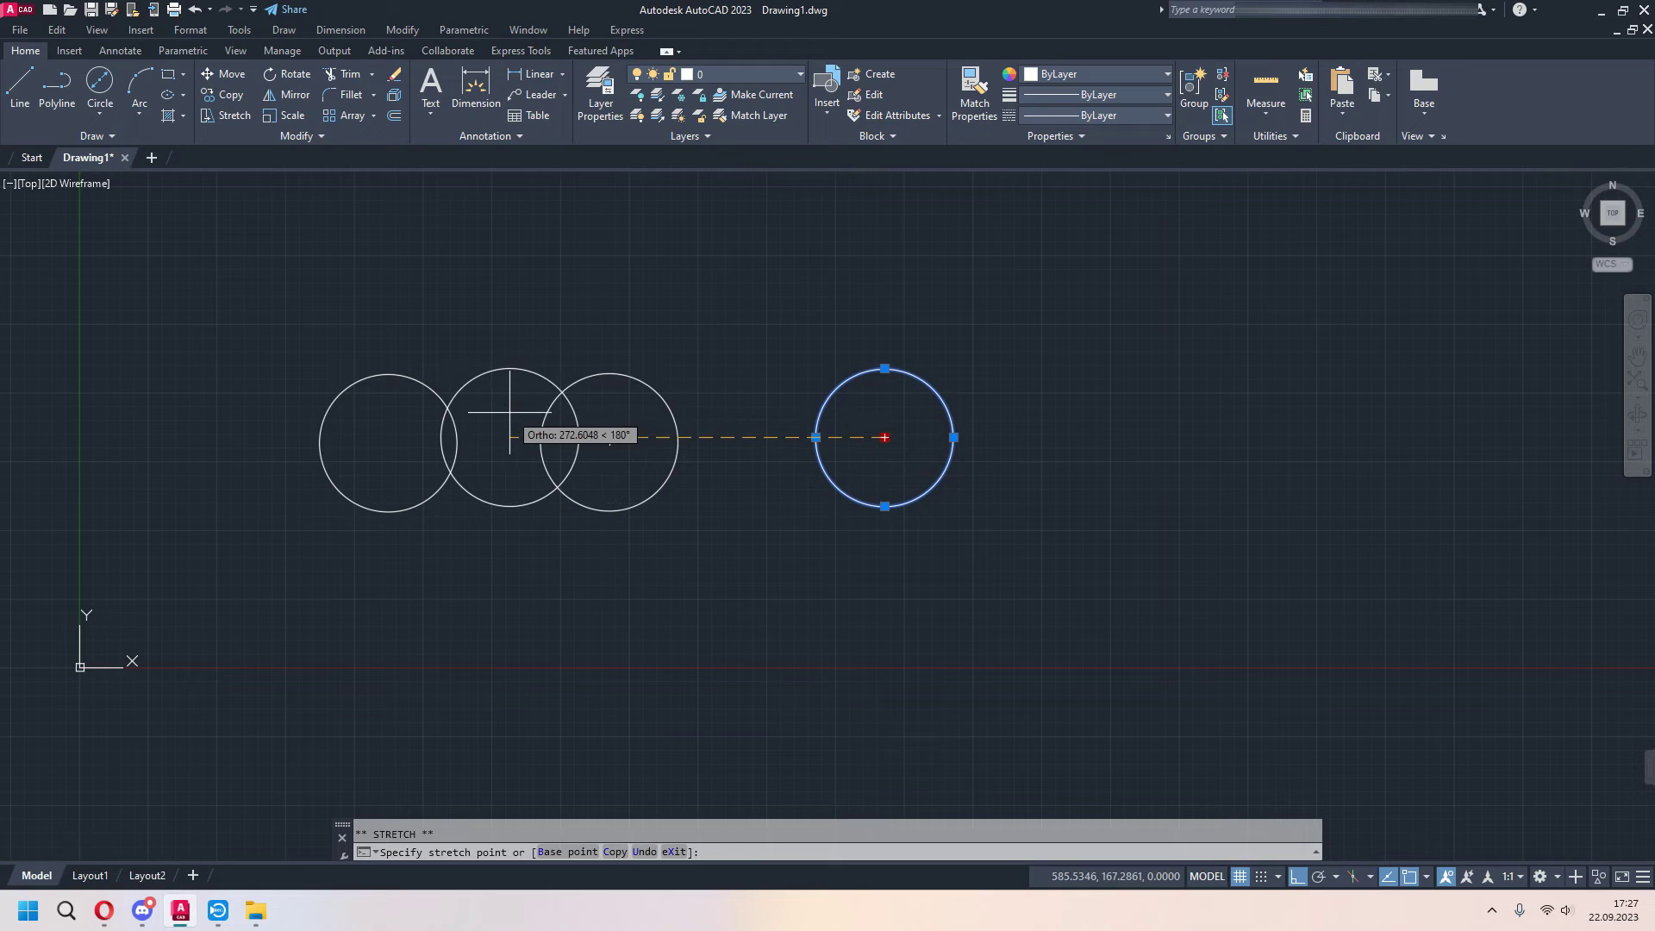
key(Escape)
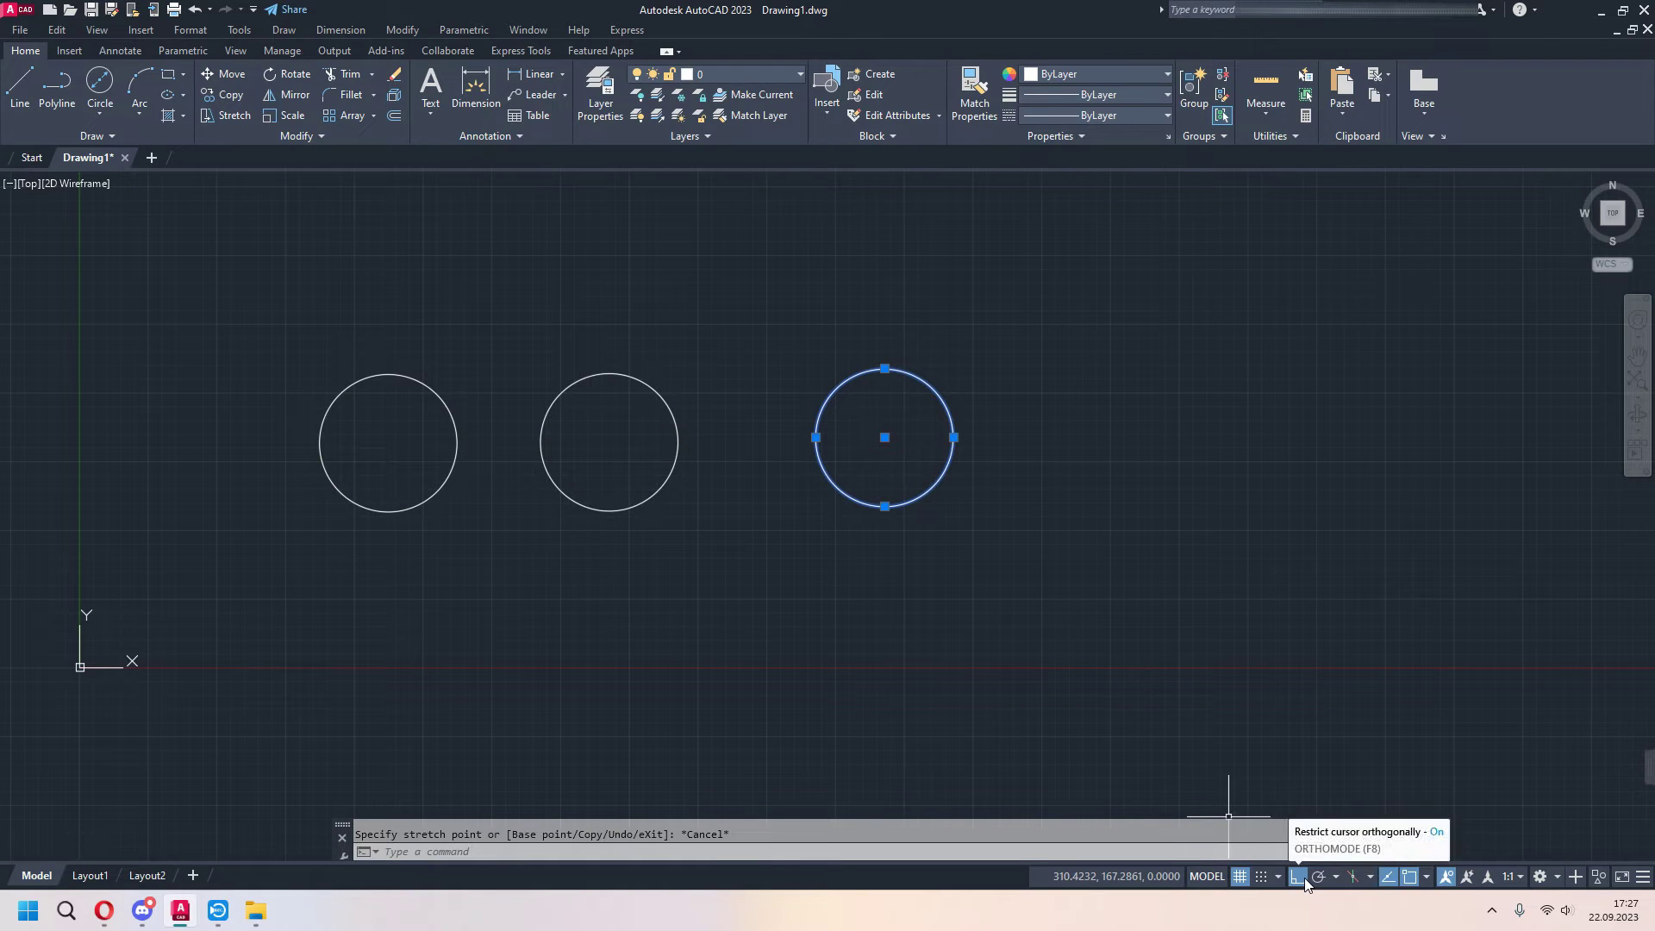
key(F8)
click(884, 437)
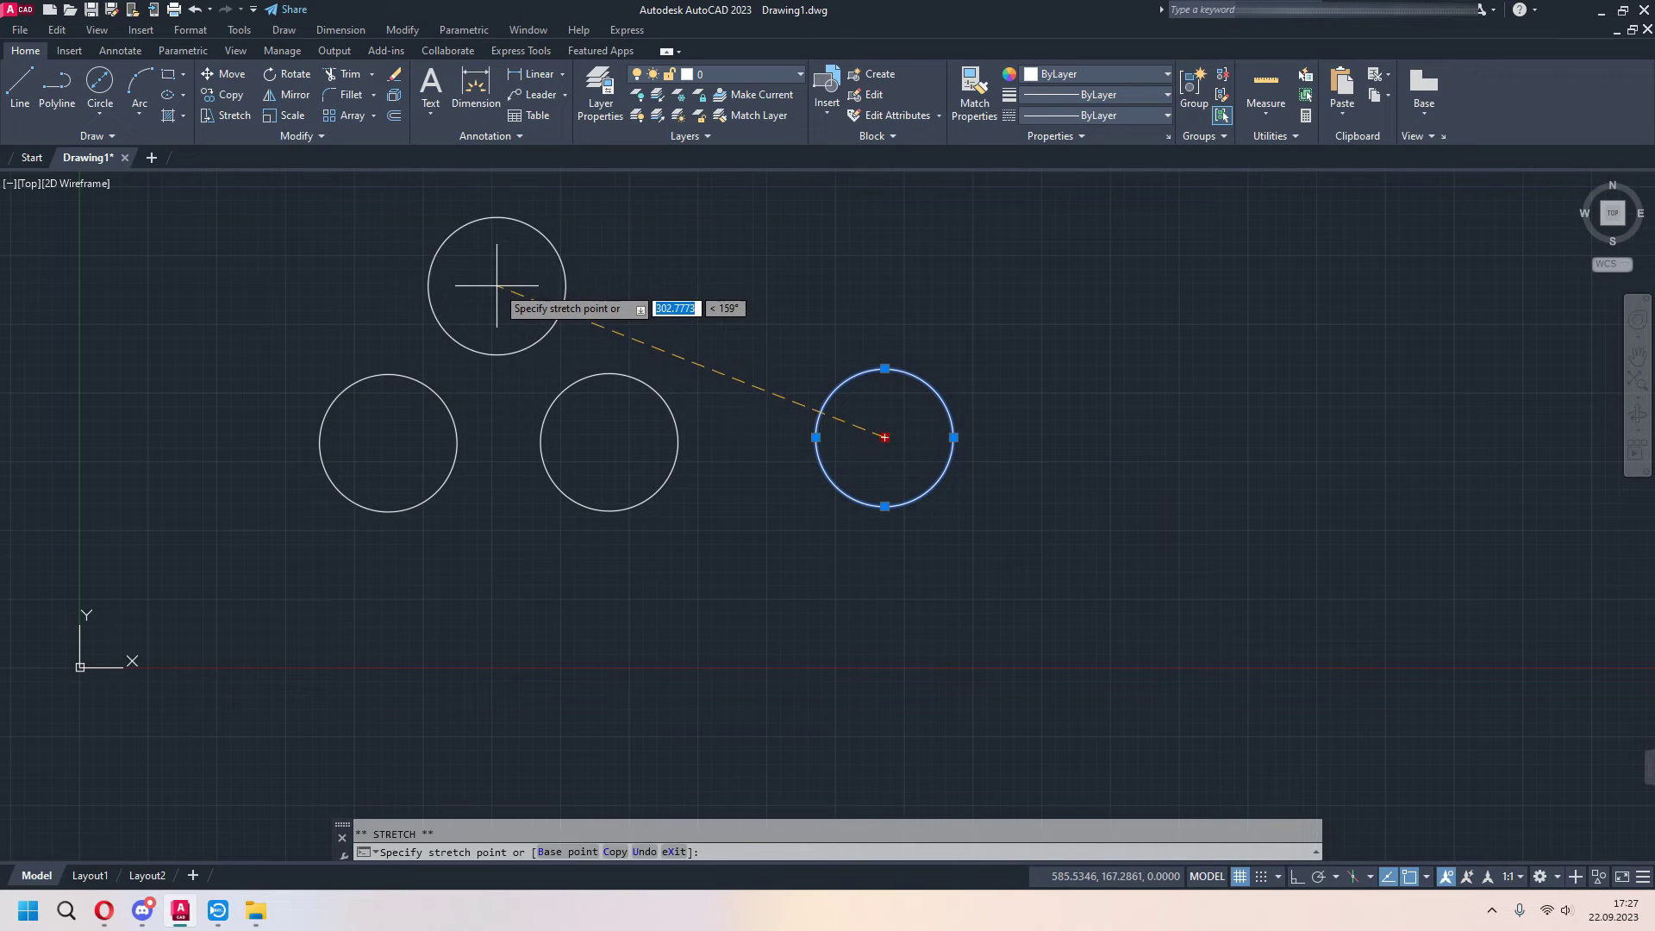
click(497, 286)
key(Escape)
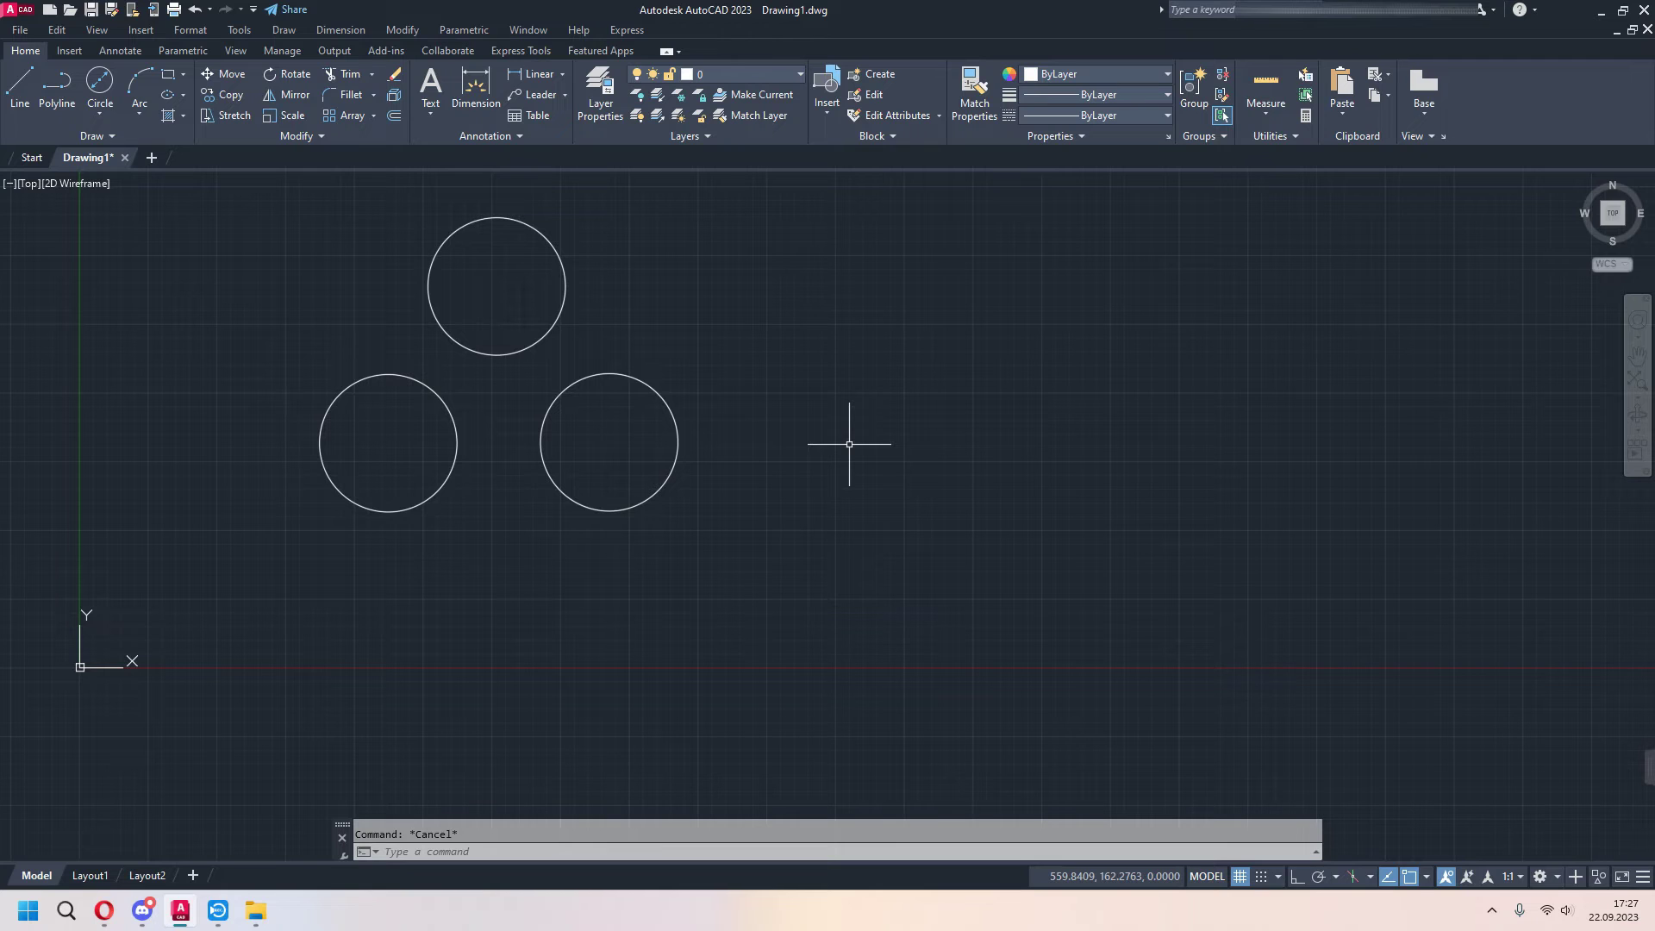
click(105, 117)
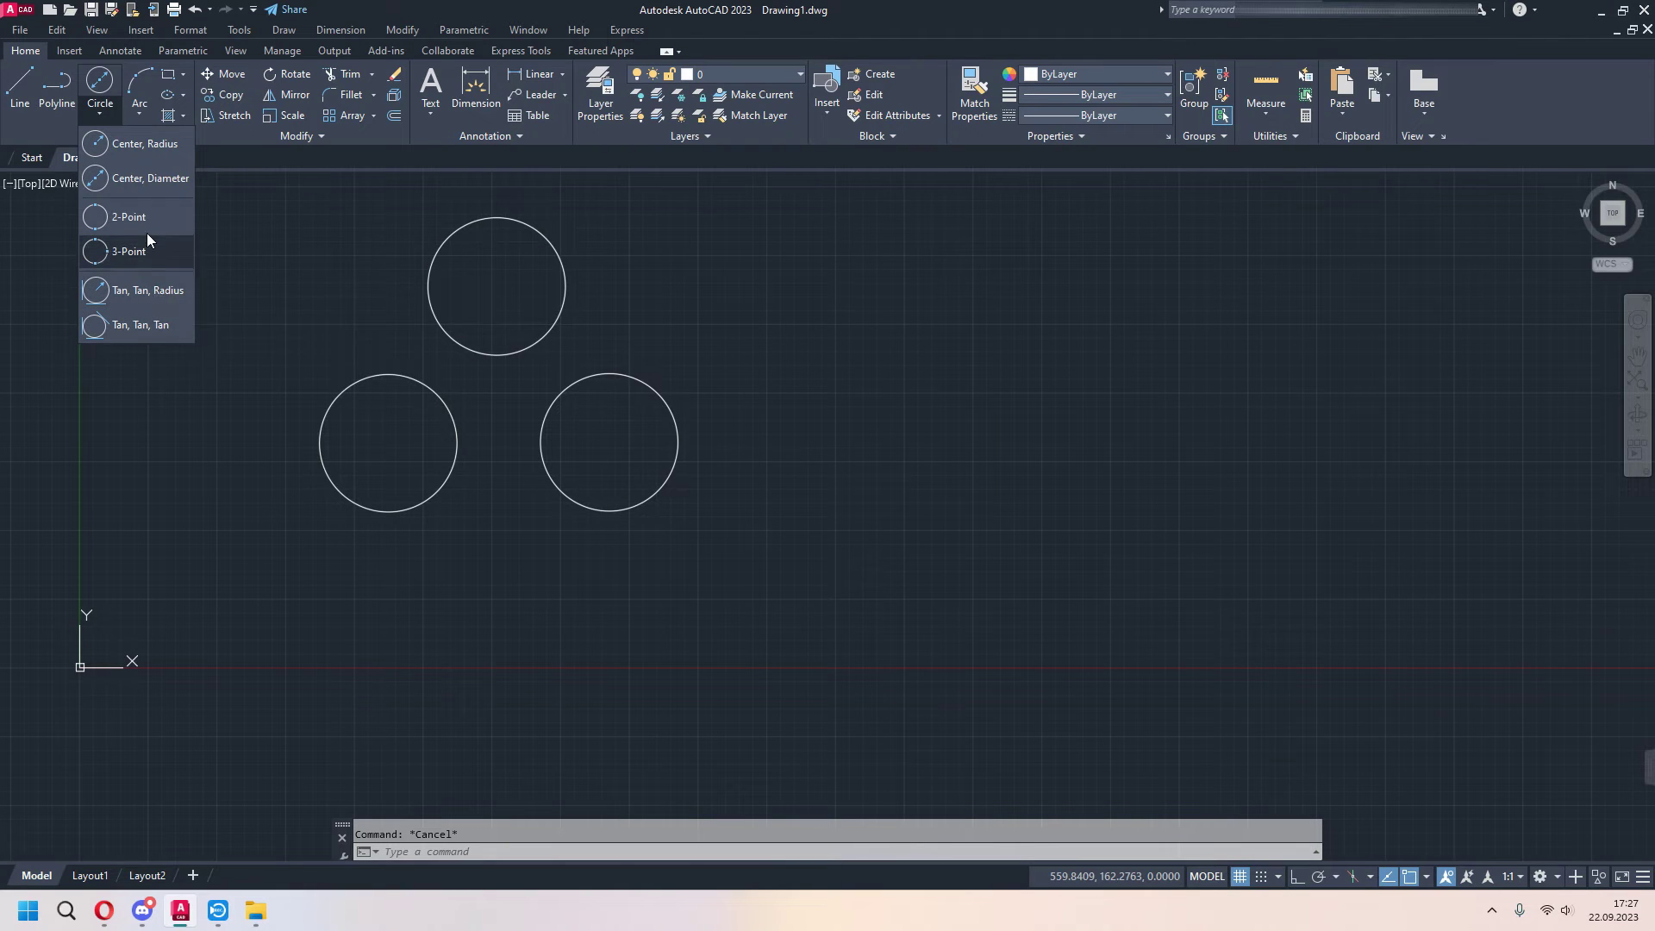
Draw a horizontal 100-unit line to the right of the three circles
click(850, 360)
text(l)
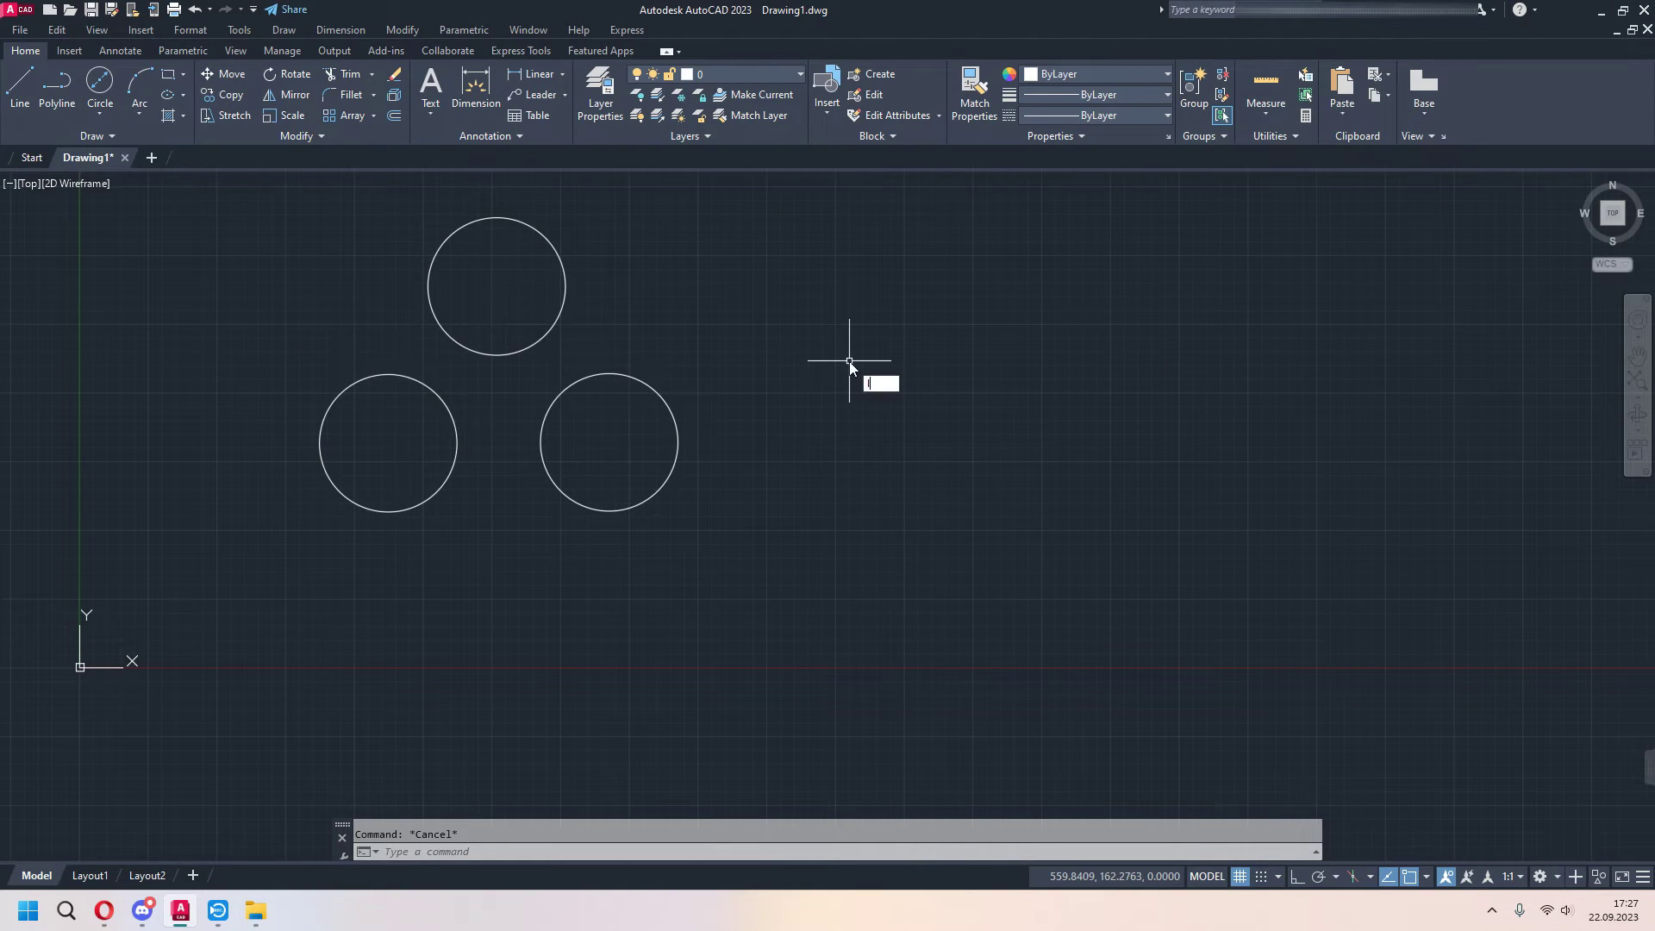
key(Return)
click(846, 390)
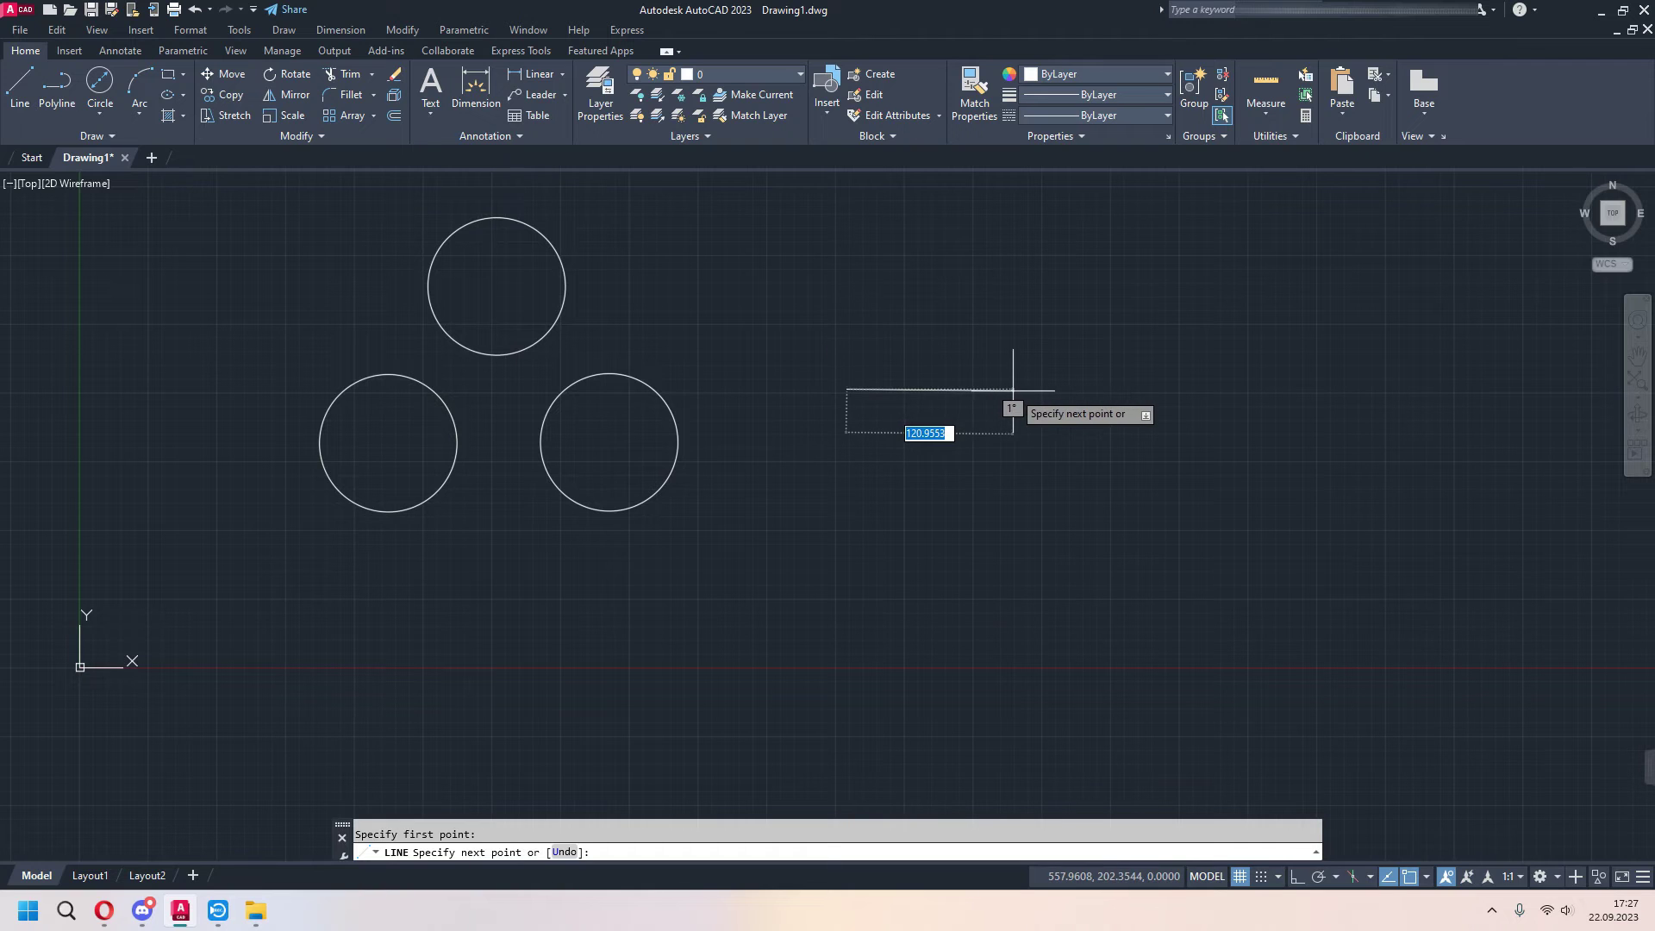
text(100)
key(Return)
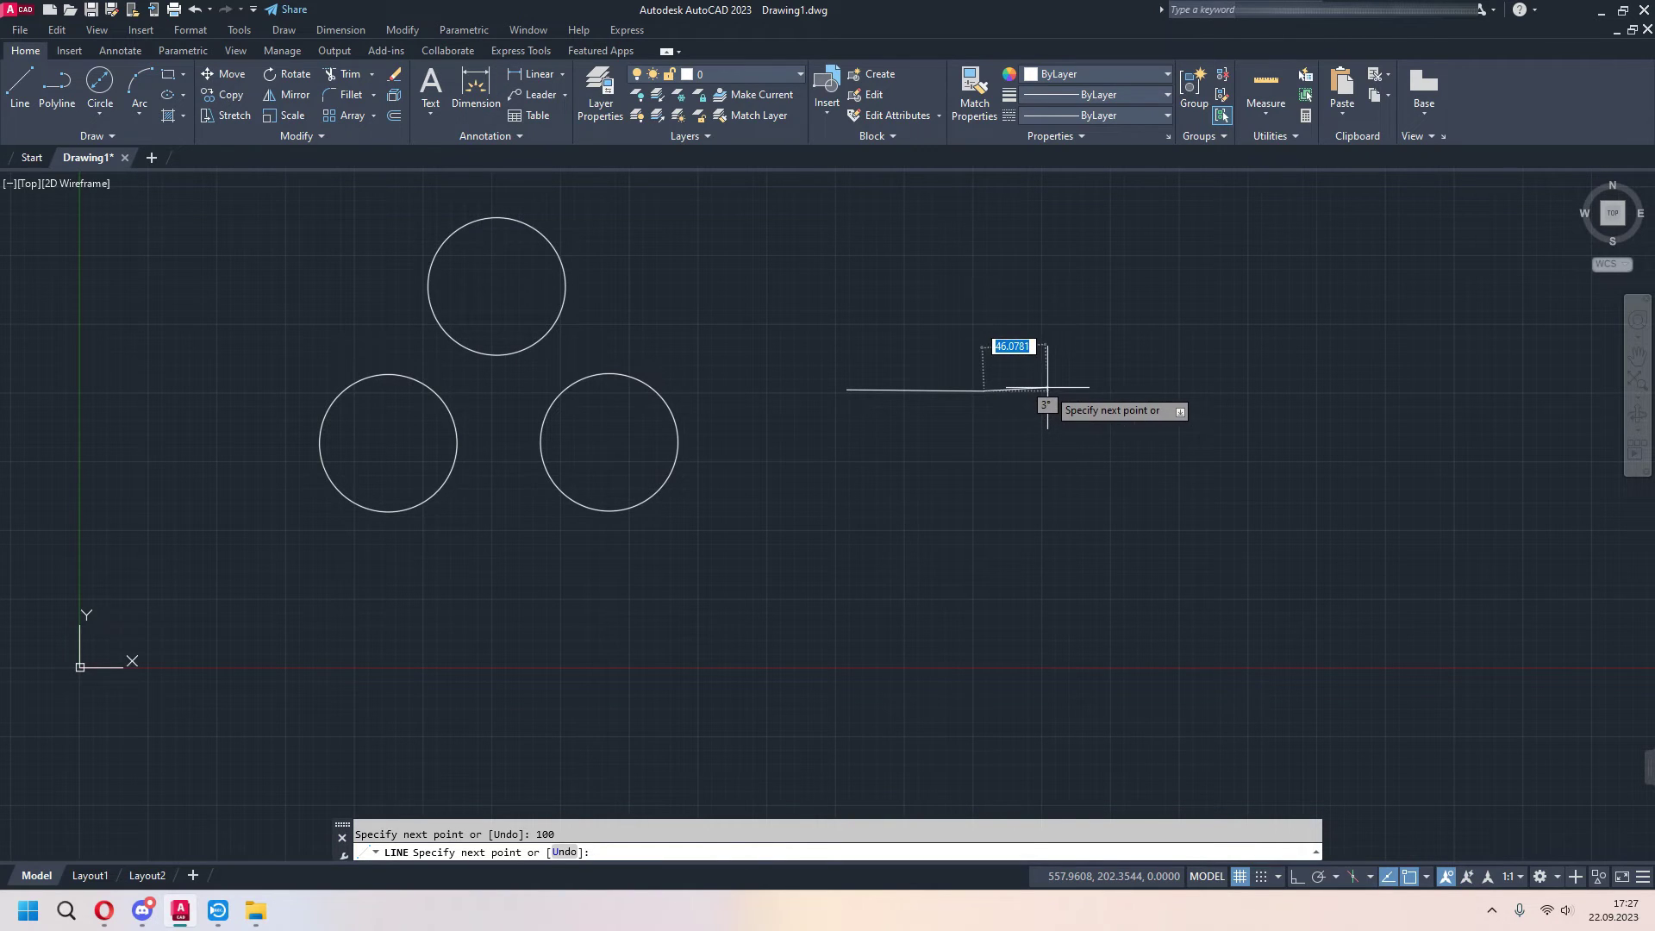
key(Escape)
scroll(1046, 387, up, 4)
middle_drag(1027, 377, 1109, 473)
scroll(1103, 457, down, 2)
click(97, 116)
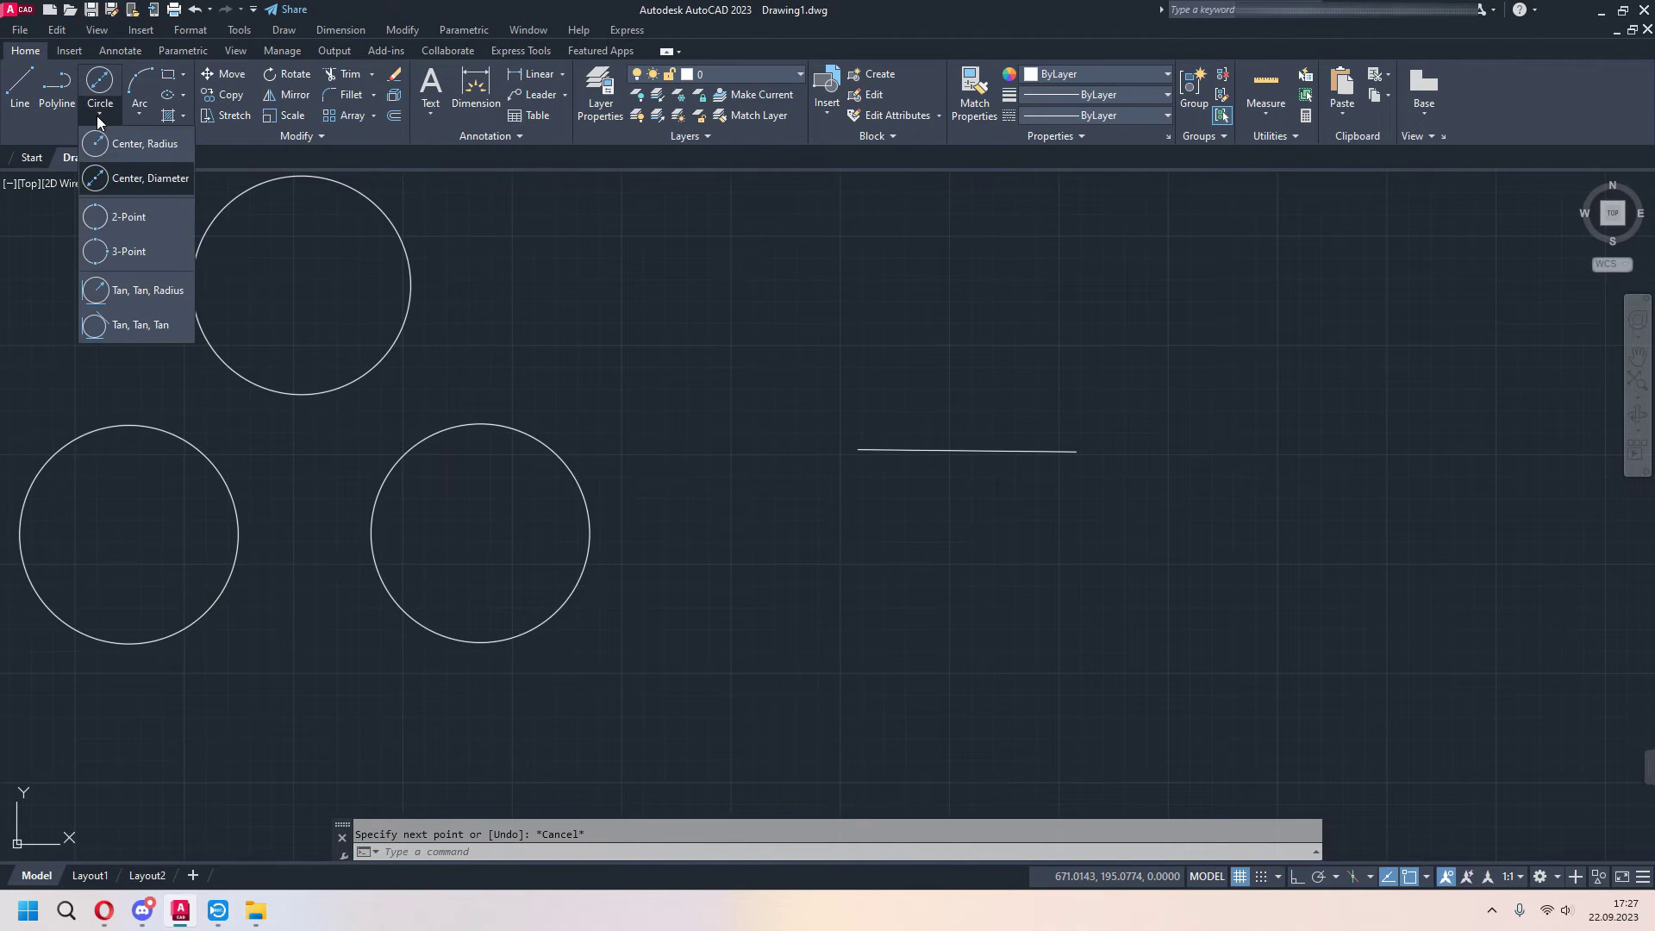
Draw a 2-Point circle using the 100-unit line's two endpoints as its diameter
click(146, 215)
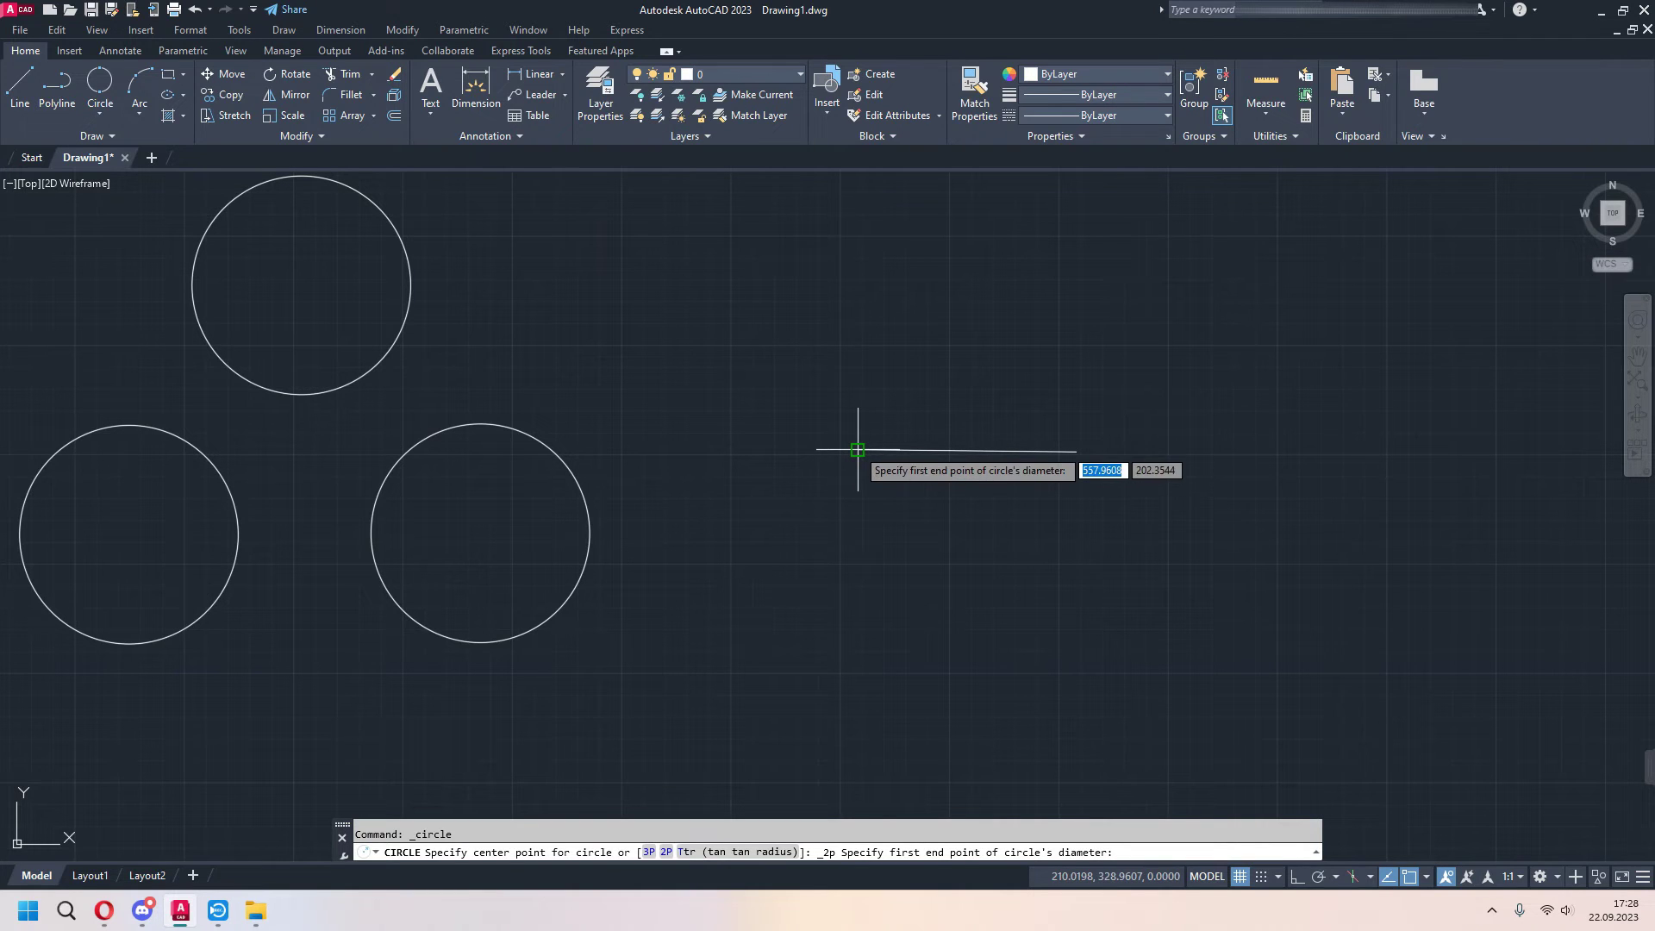
click(1426, 875)
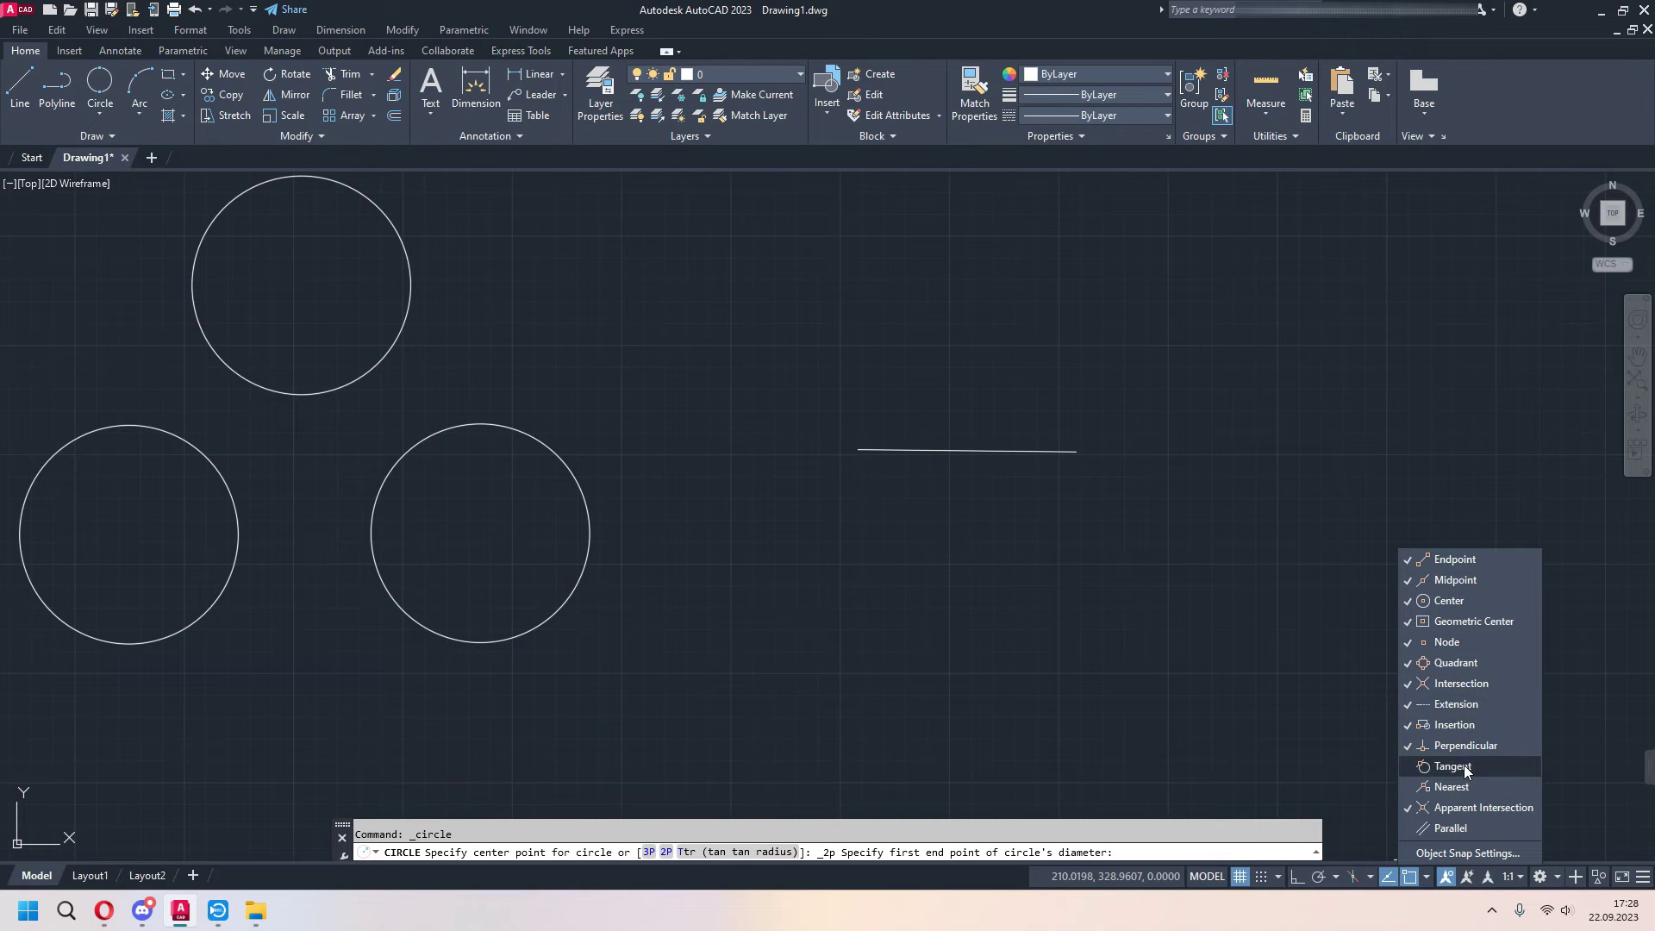
click(1005, 14)
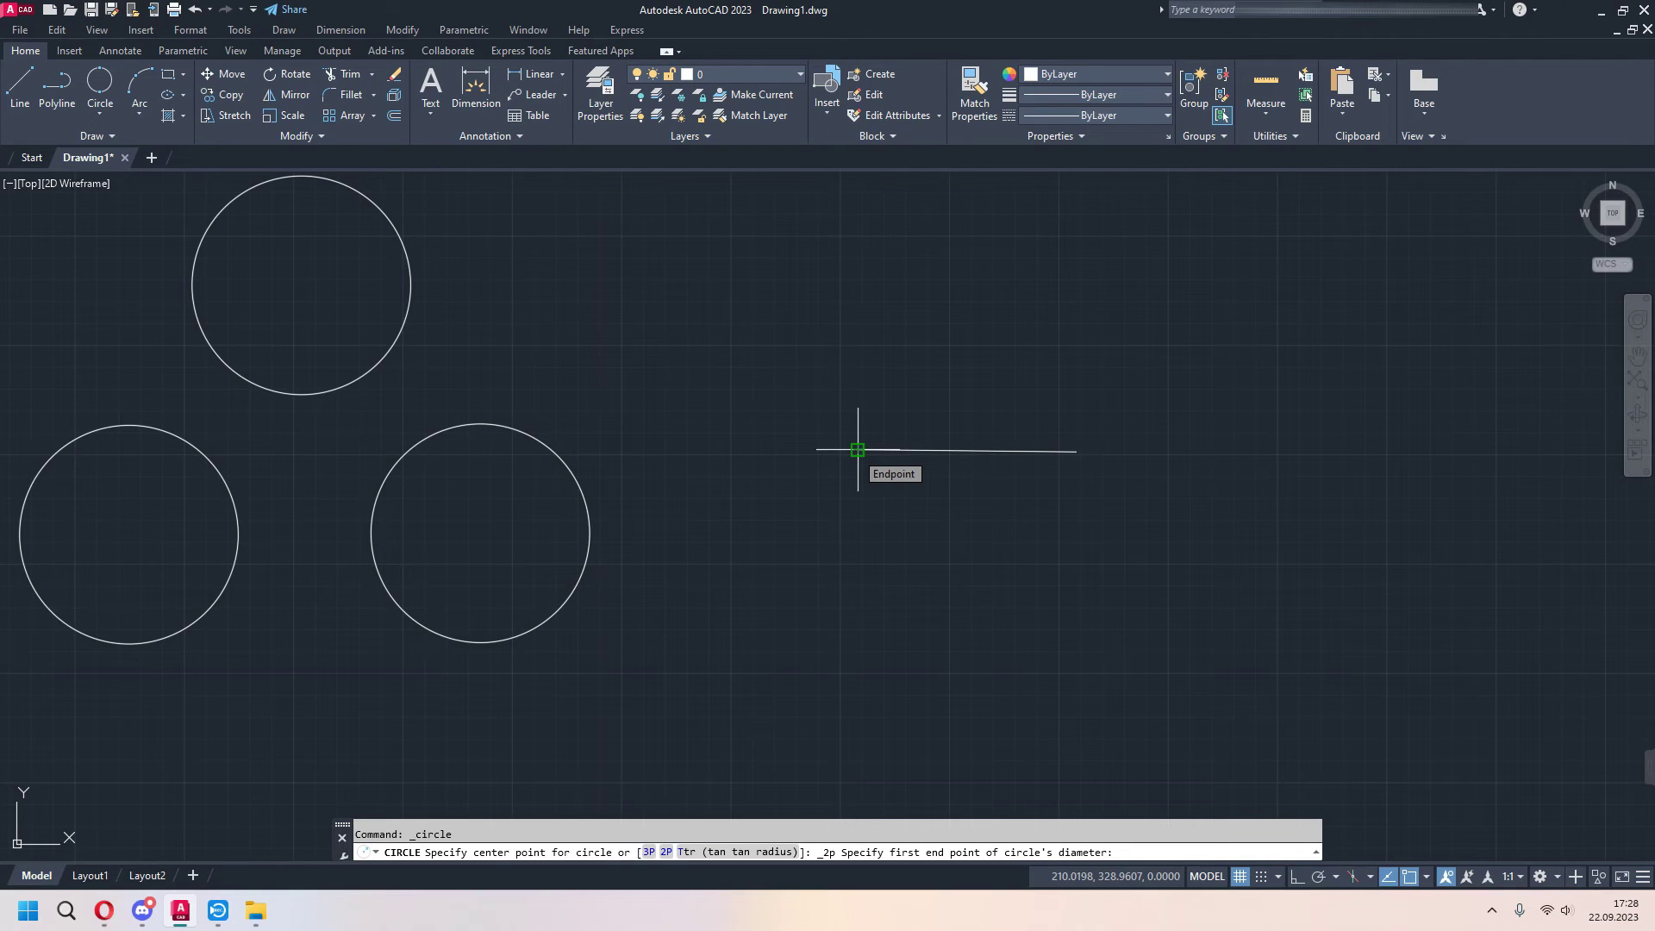
click(858, 449)
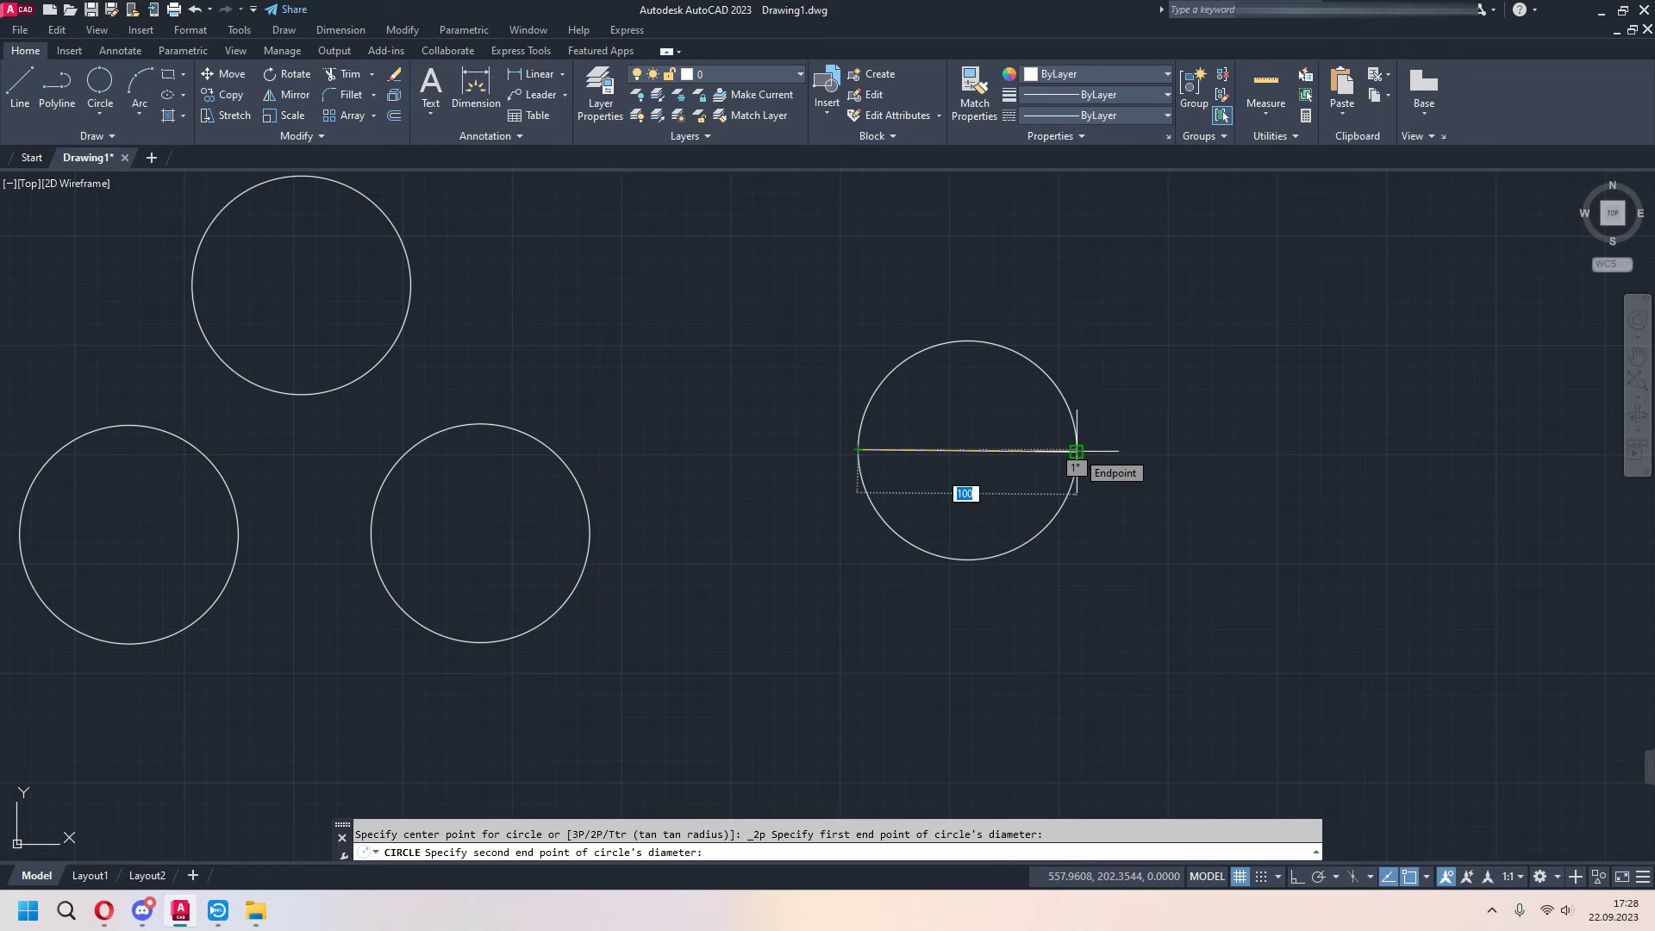
click(1077, 451)
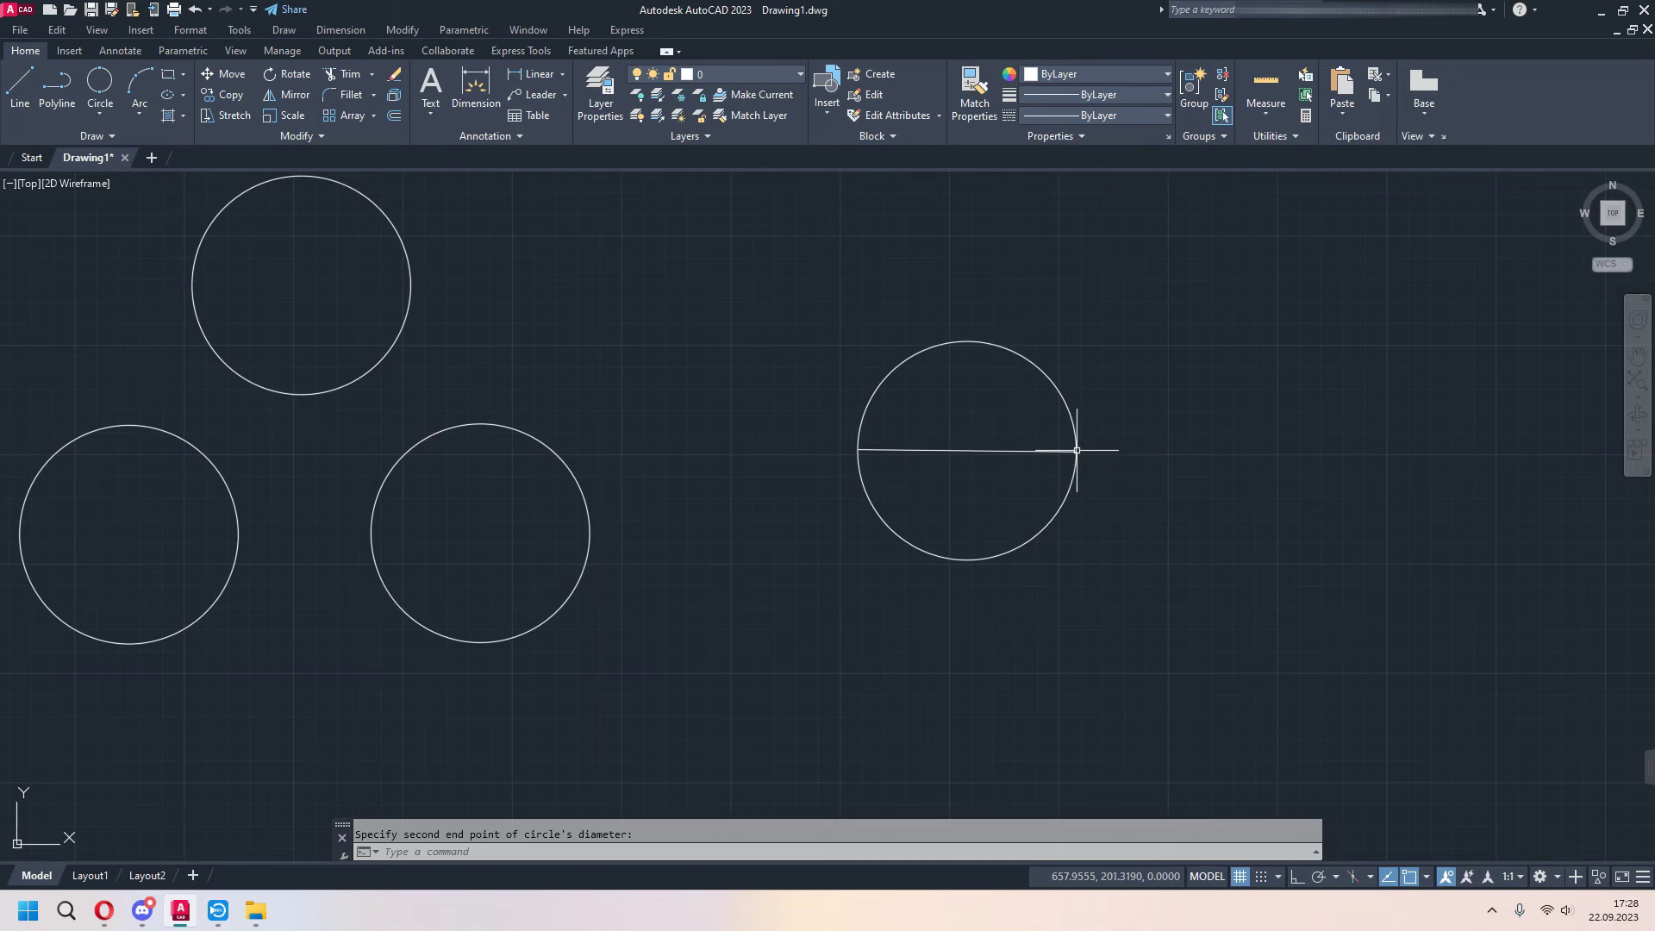
click(916, 452)
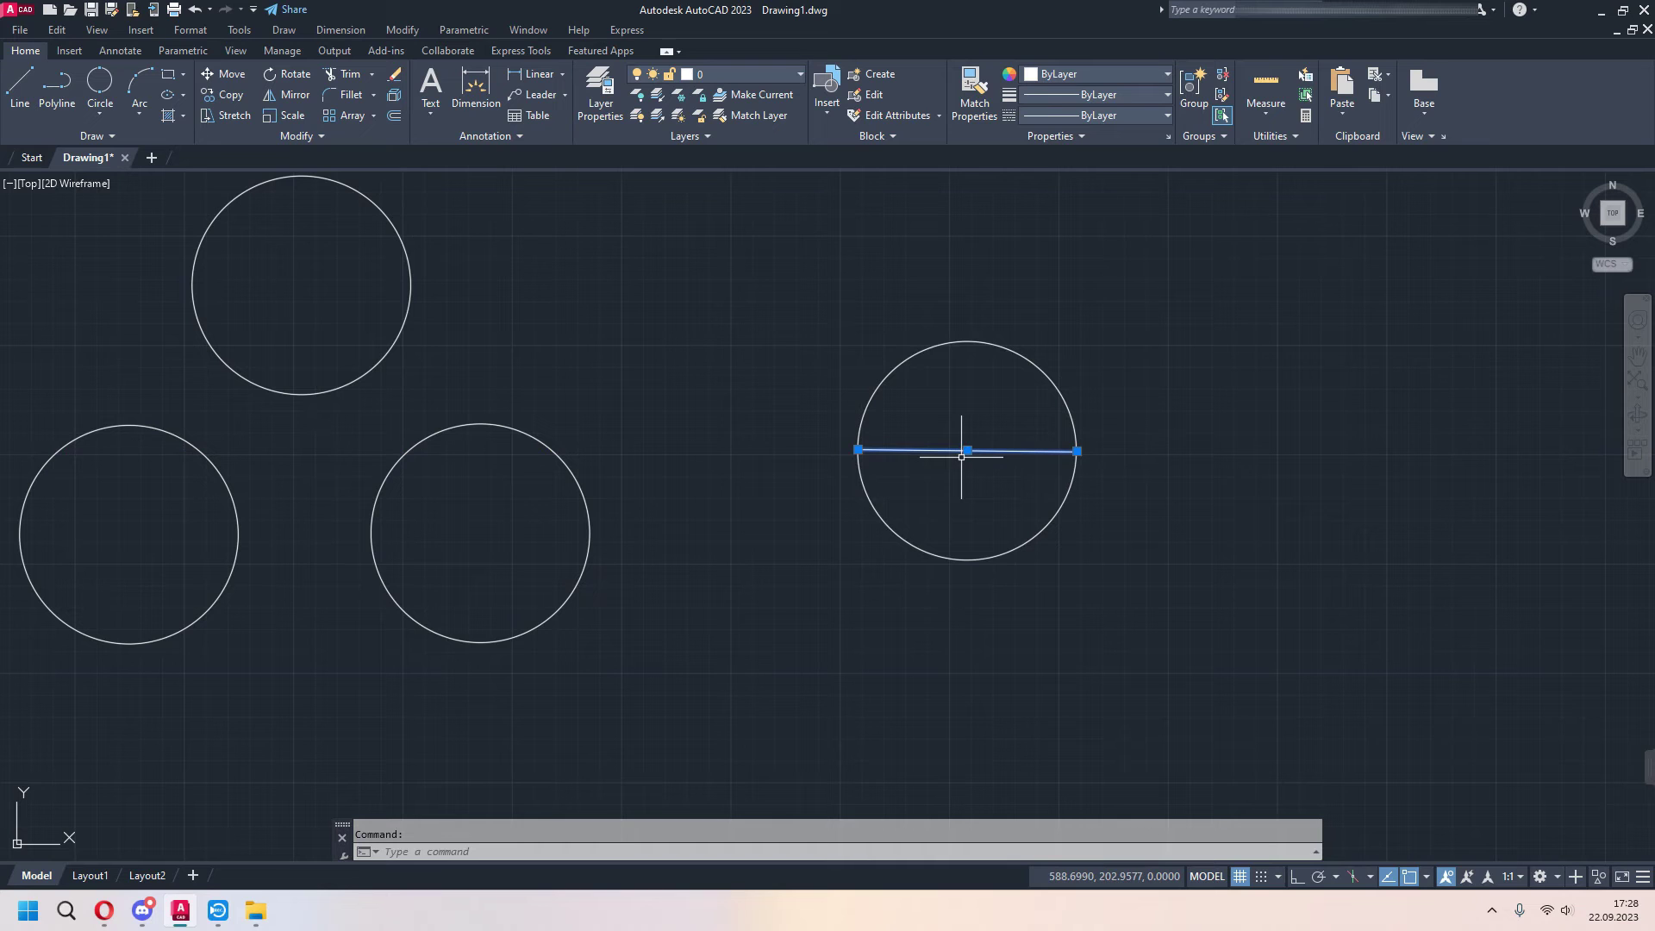
Draw a new 100-unit horizontal line to the right of the existing drawing
key(Escape)
middle_drag(1156, 524, 689, 546)
text(L)
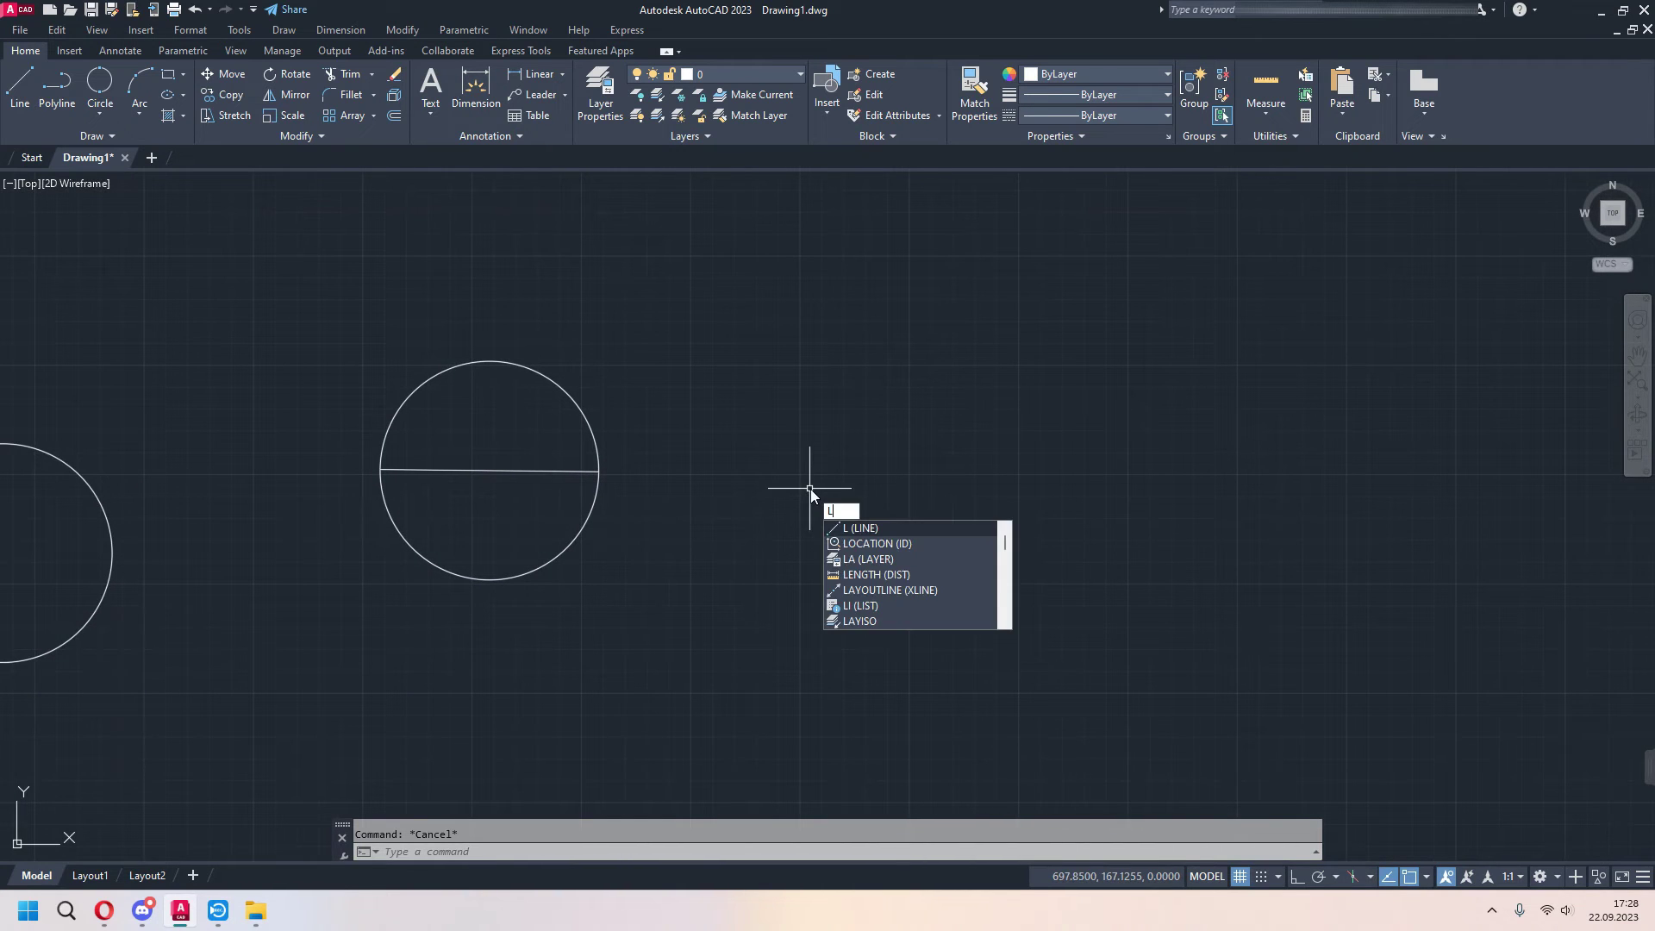
key(Return)
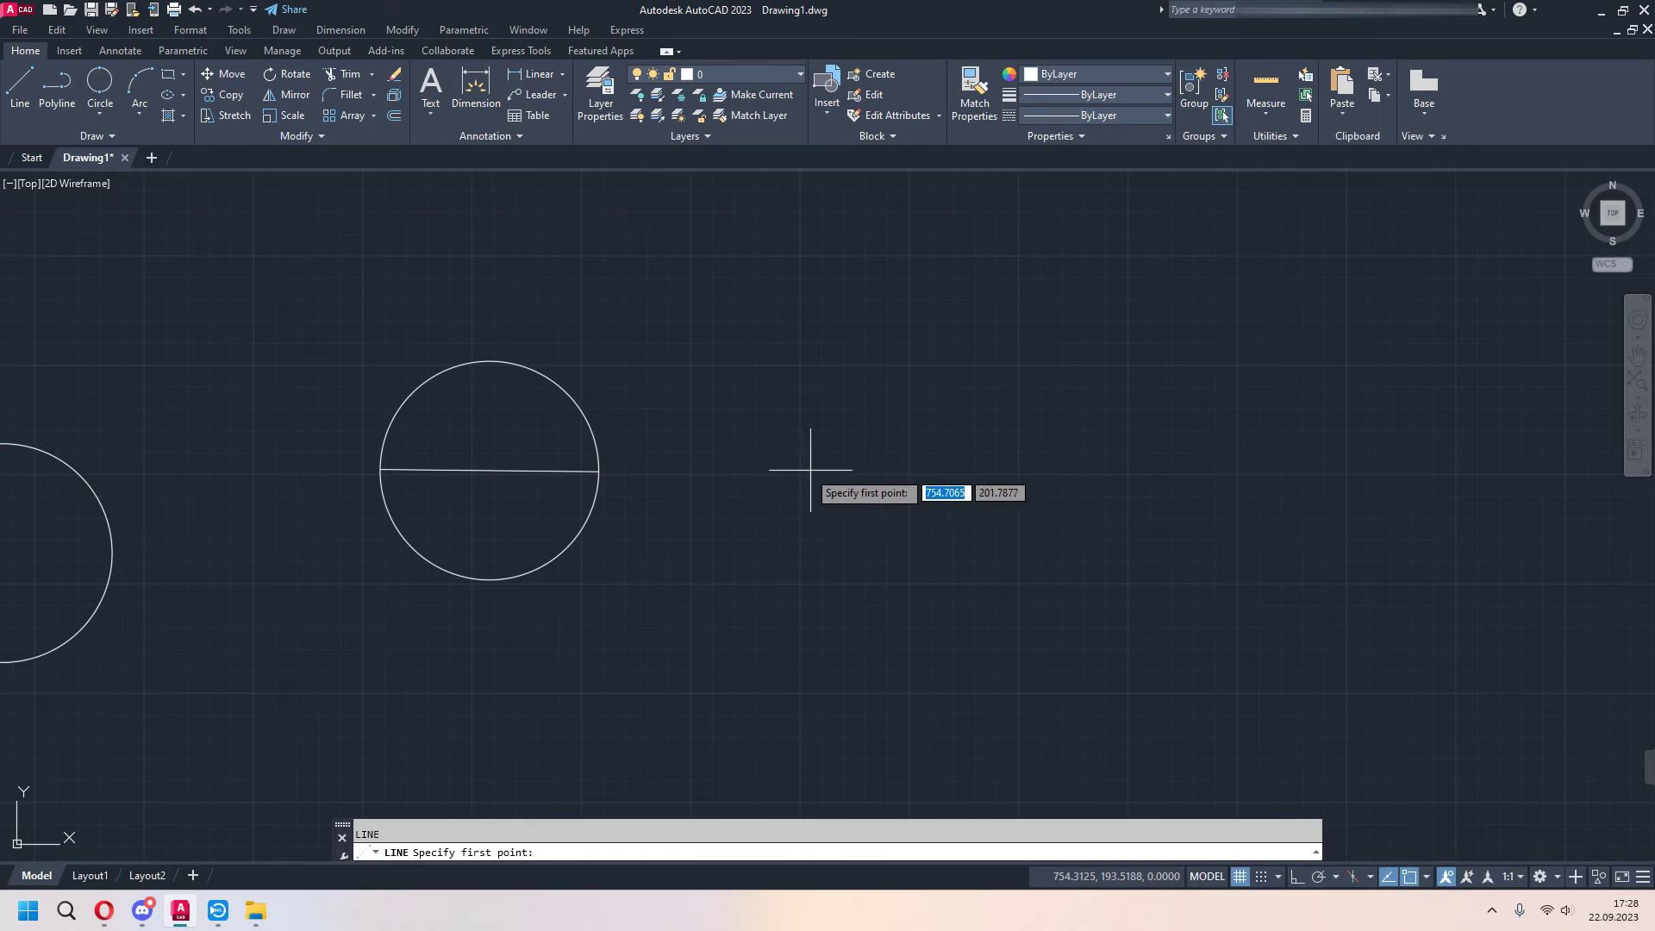
click(799, 471)
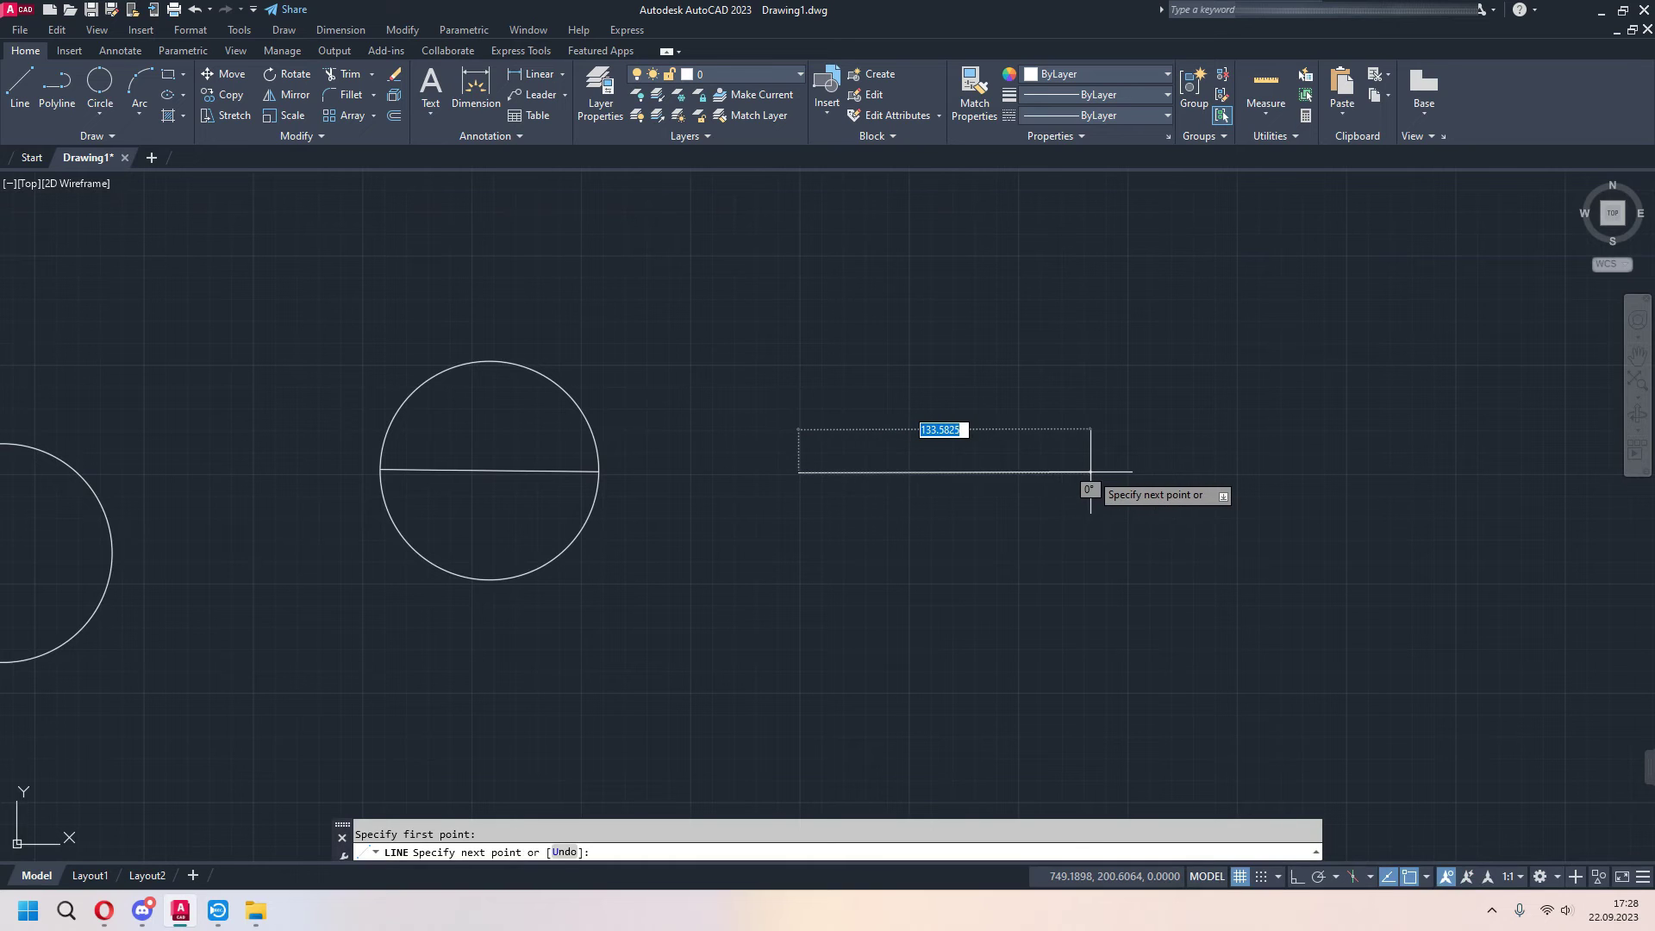
text(1)
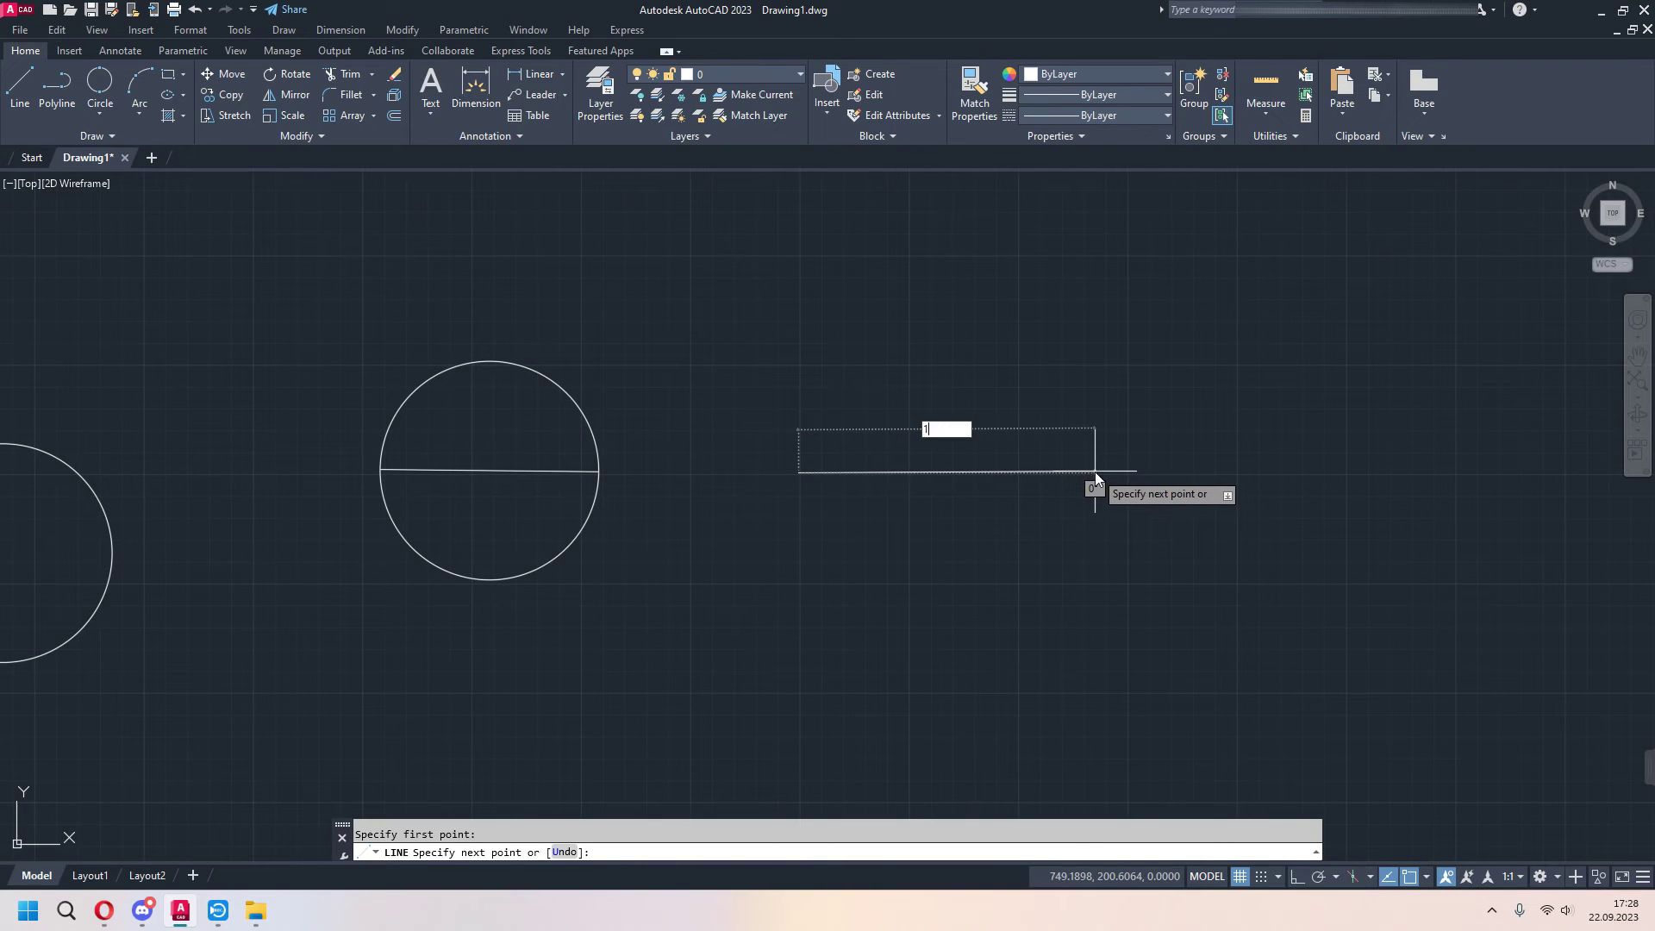
key(Return)
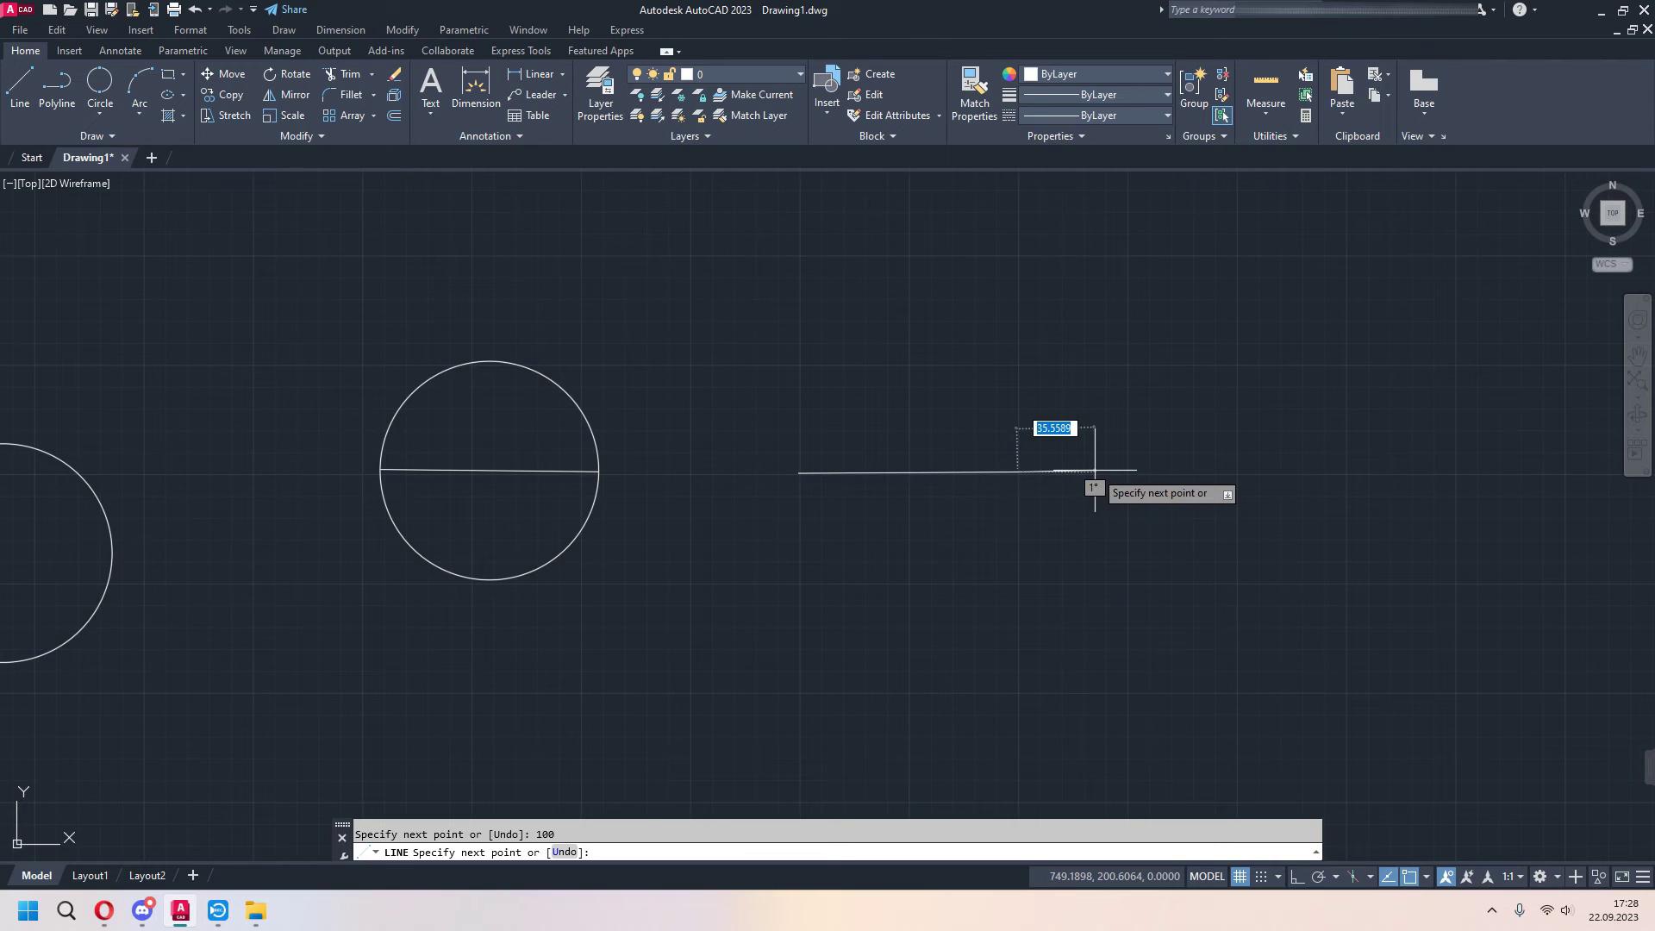
key(Escape)
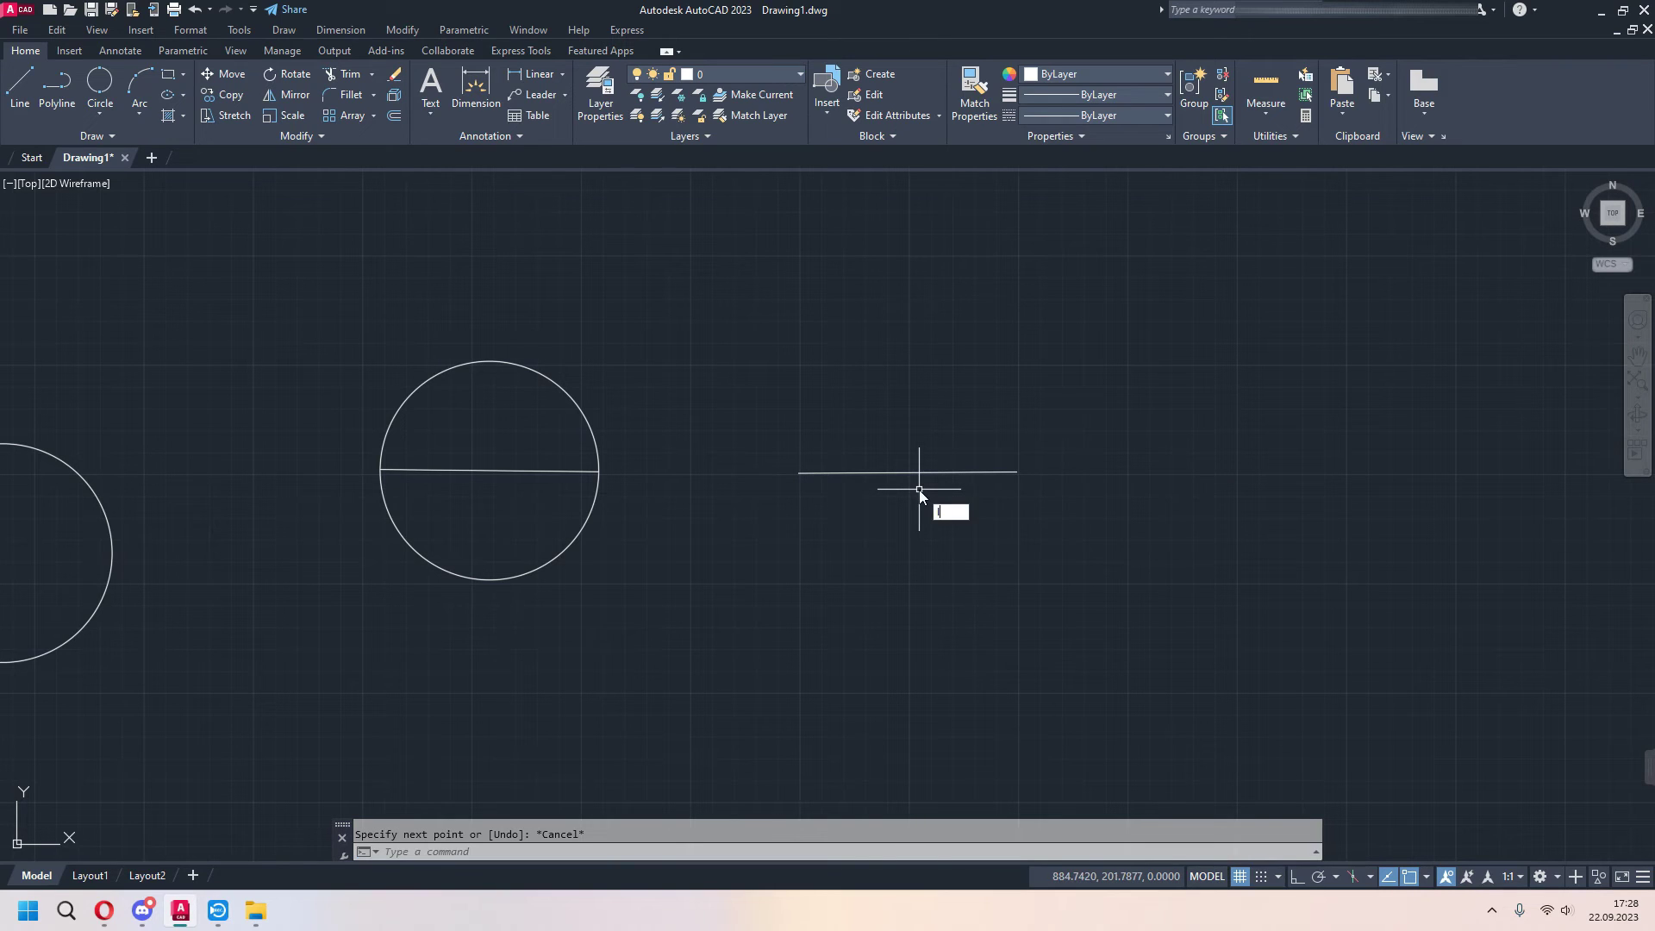
text(L)
Drop a 50-unit vertical line from the horizontal line's midpoint
key(Return)
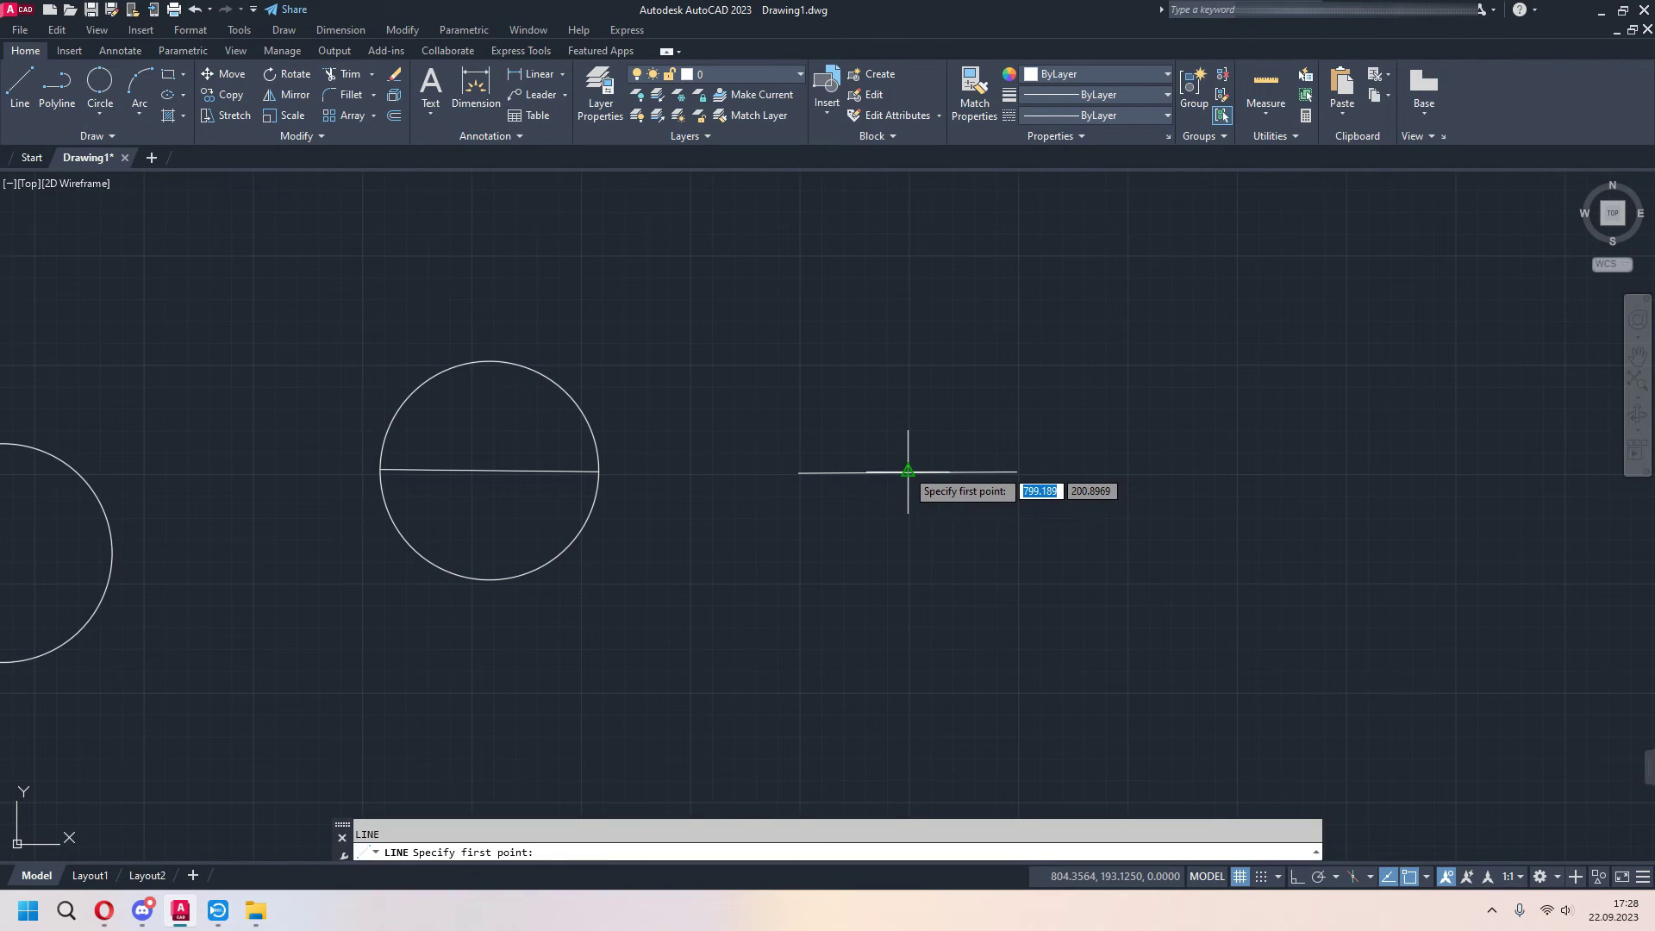
click(908, 471)
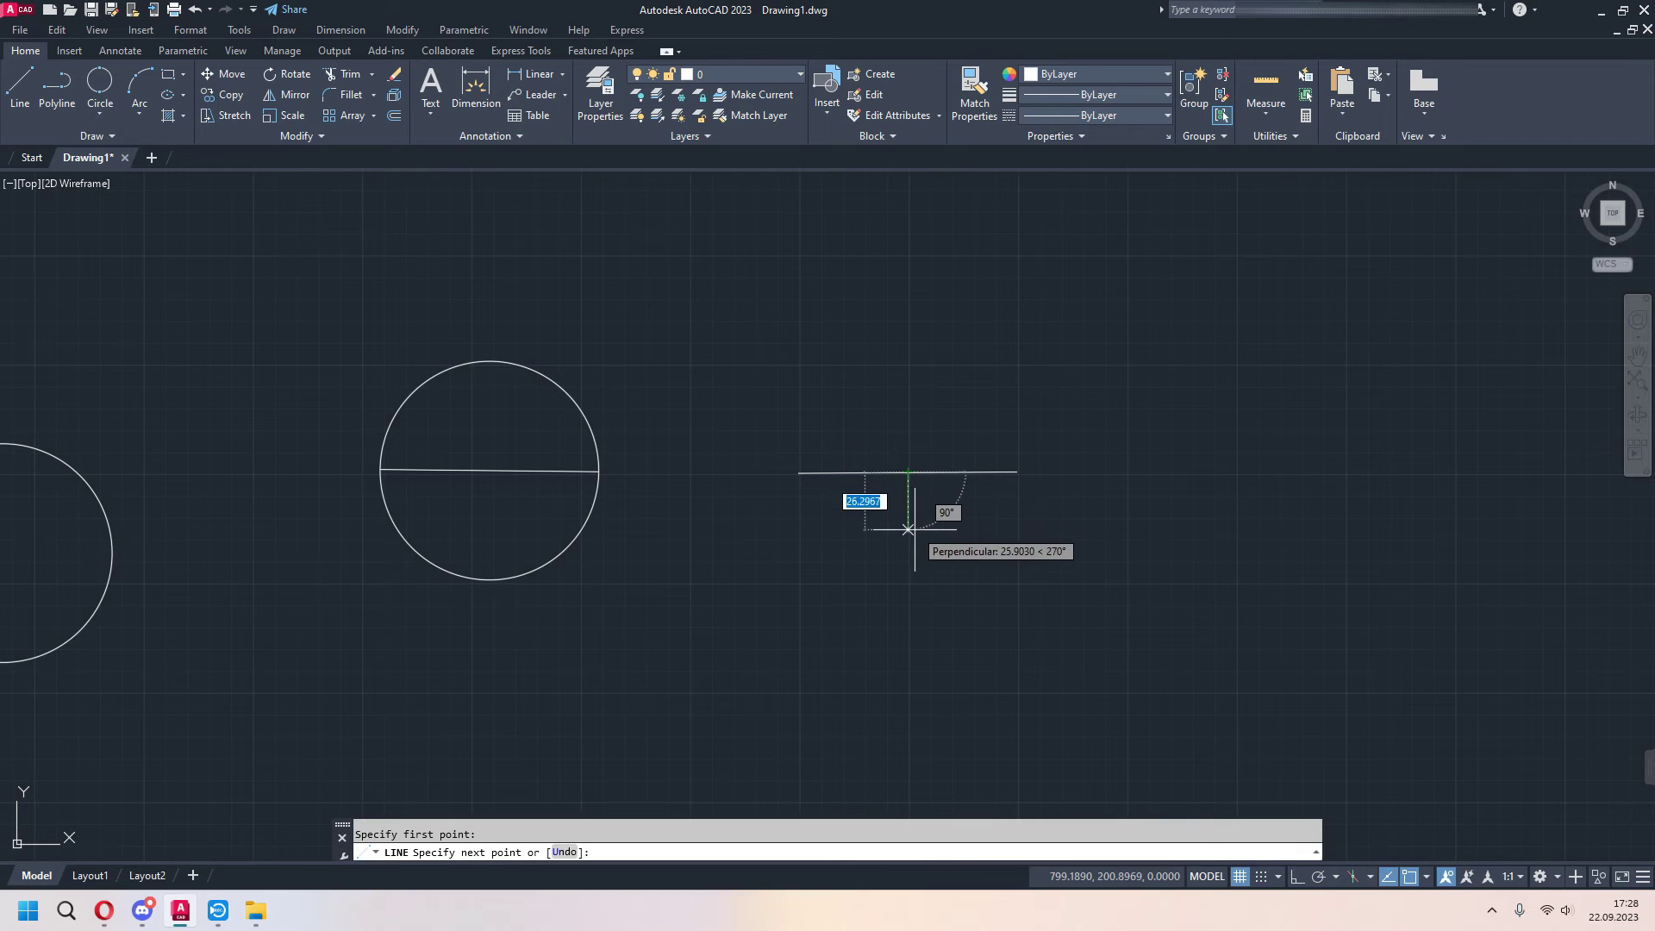
text(50)
click(908, 575)
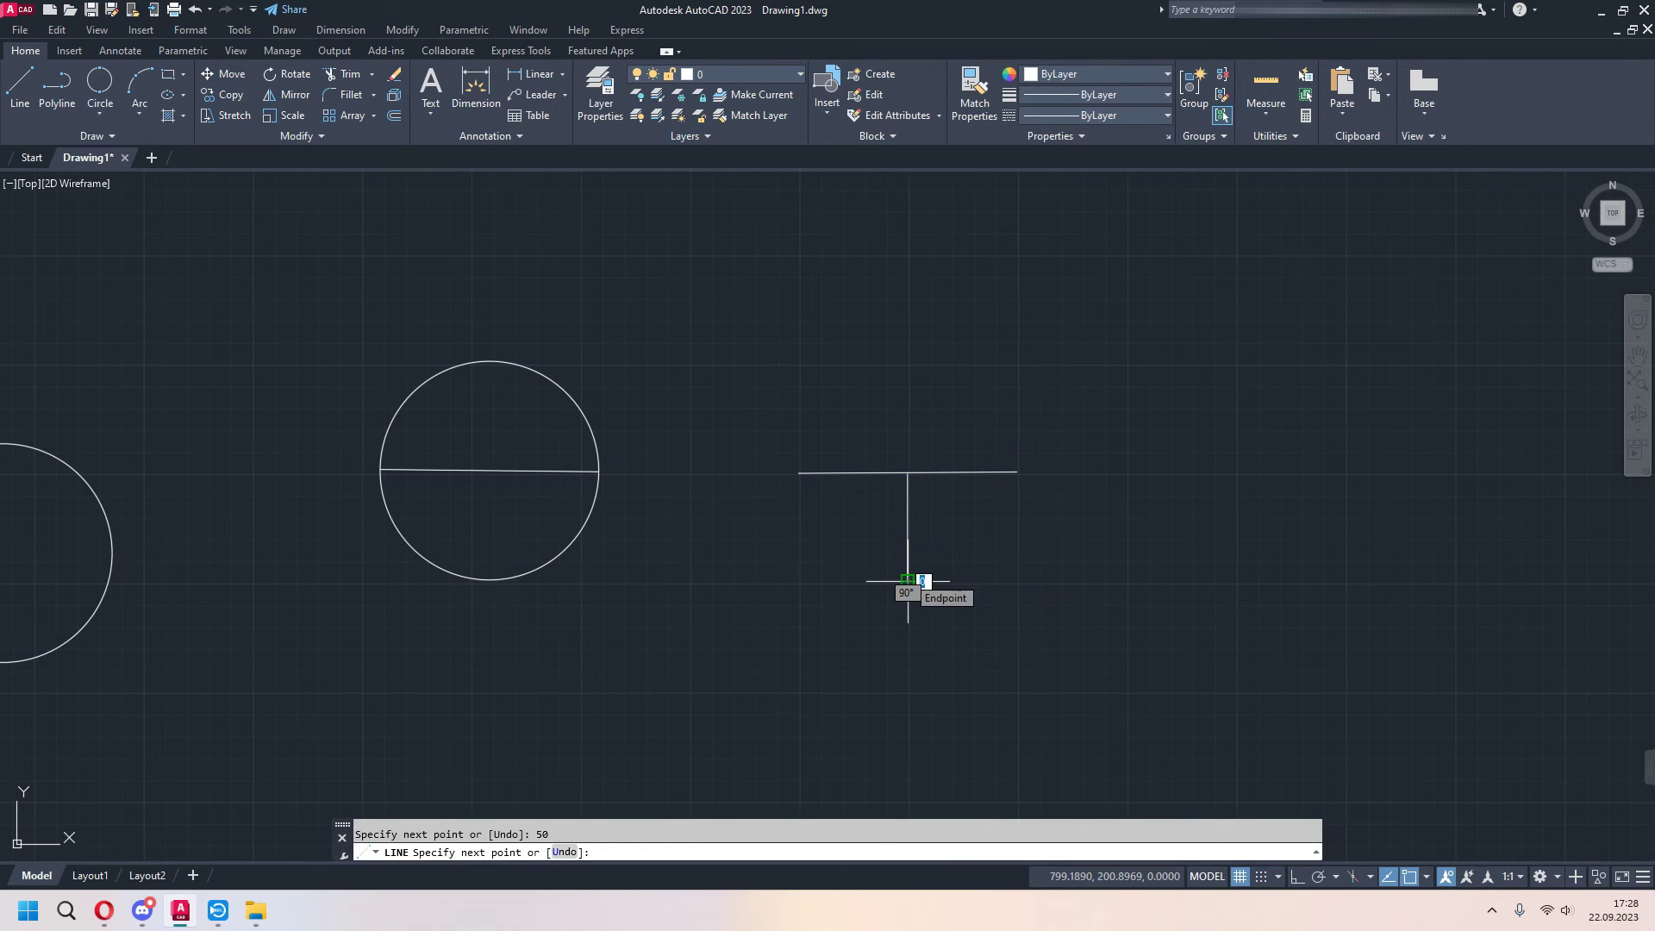
key(Escape)
Draw a 3-Point circle through the left, bottom and right ends of the T lines
click(101, 110)
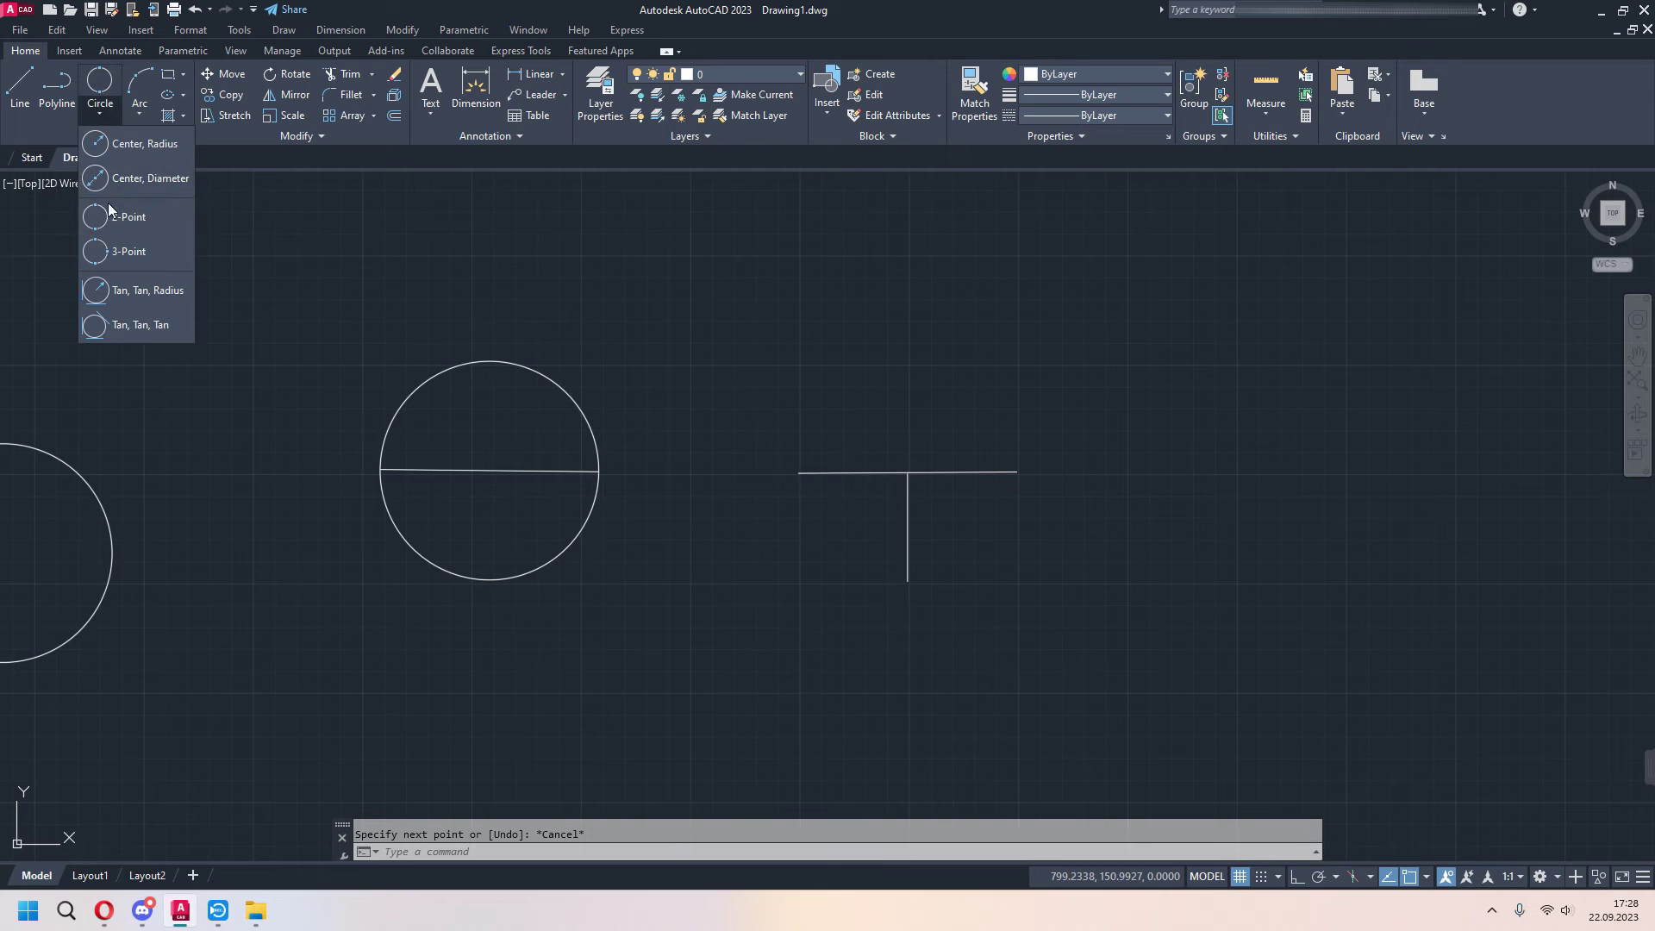
click(129, 251)
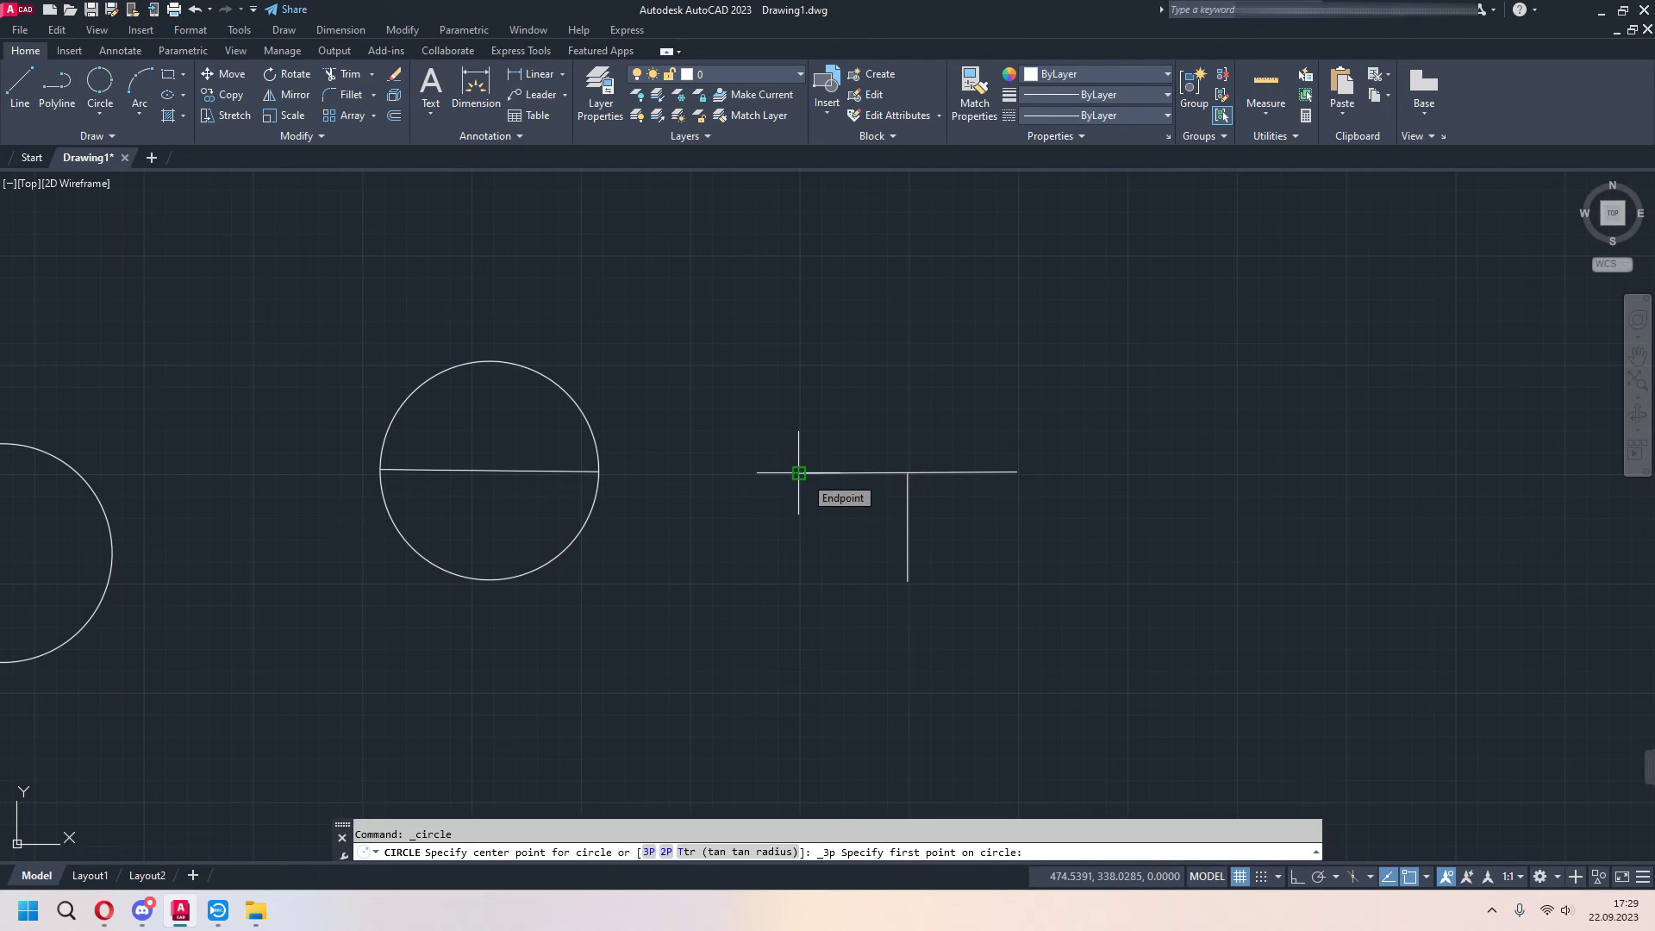
click(798, 473)
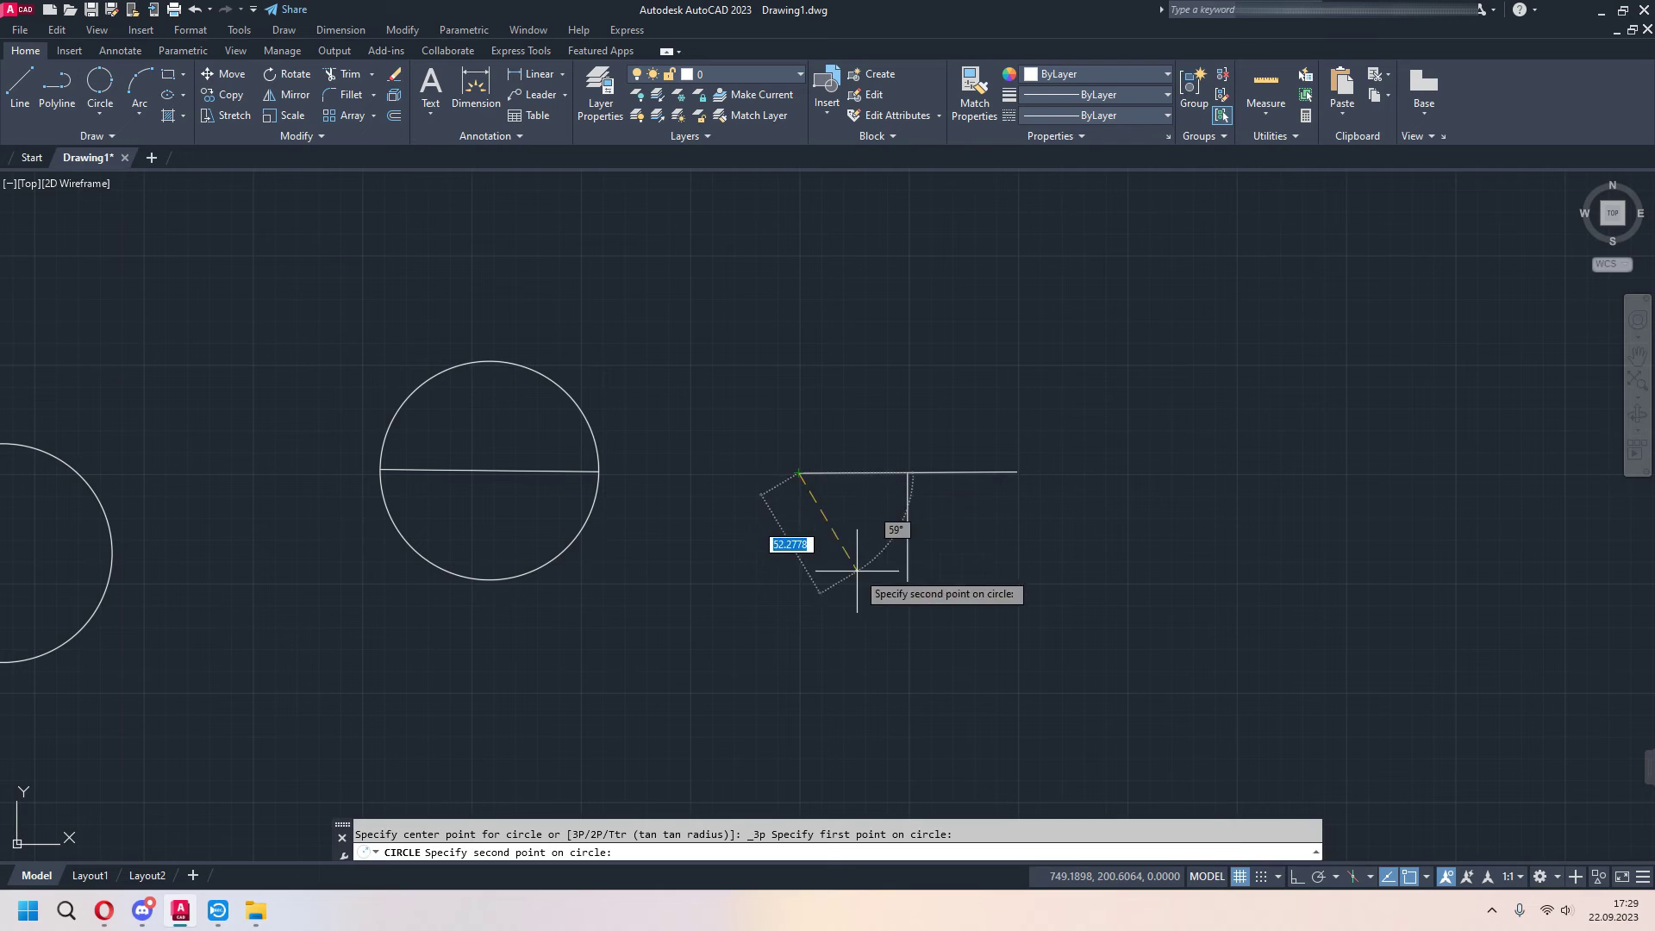
click(907, 581)
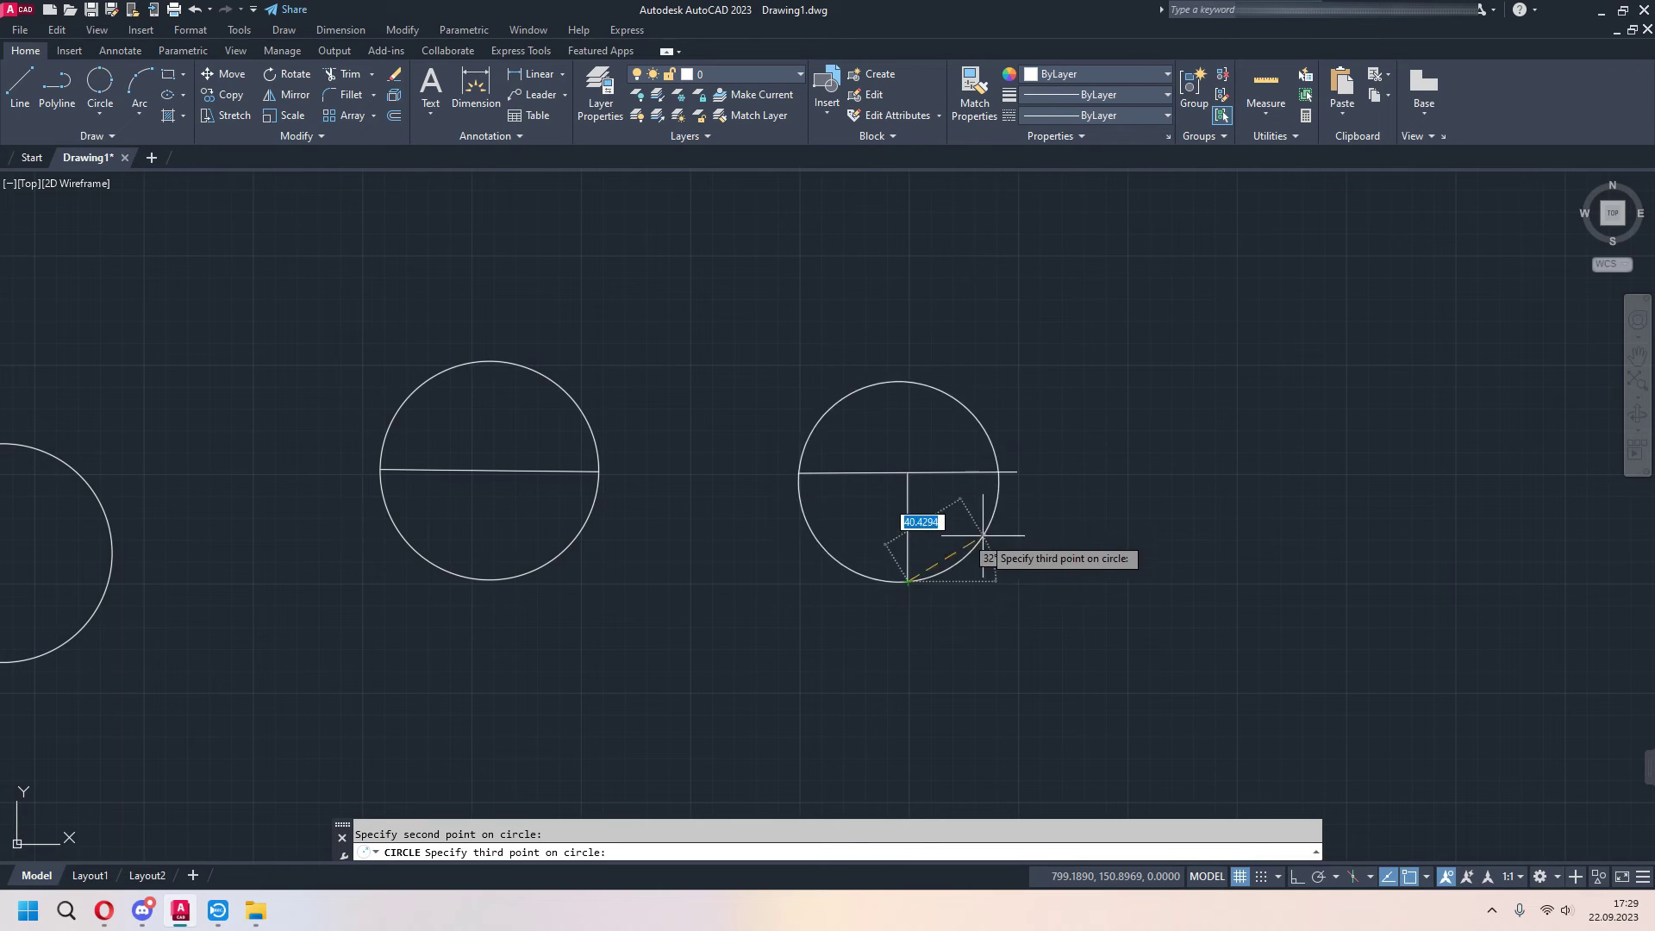
click(1018, 473)
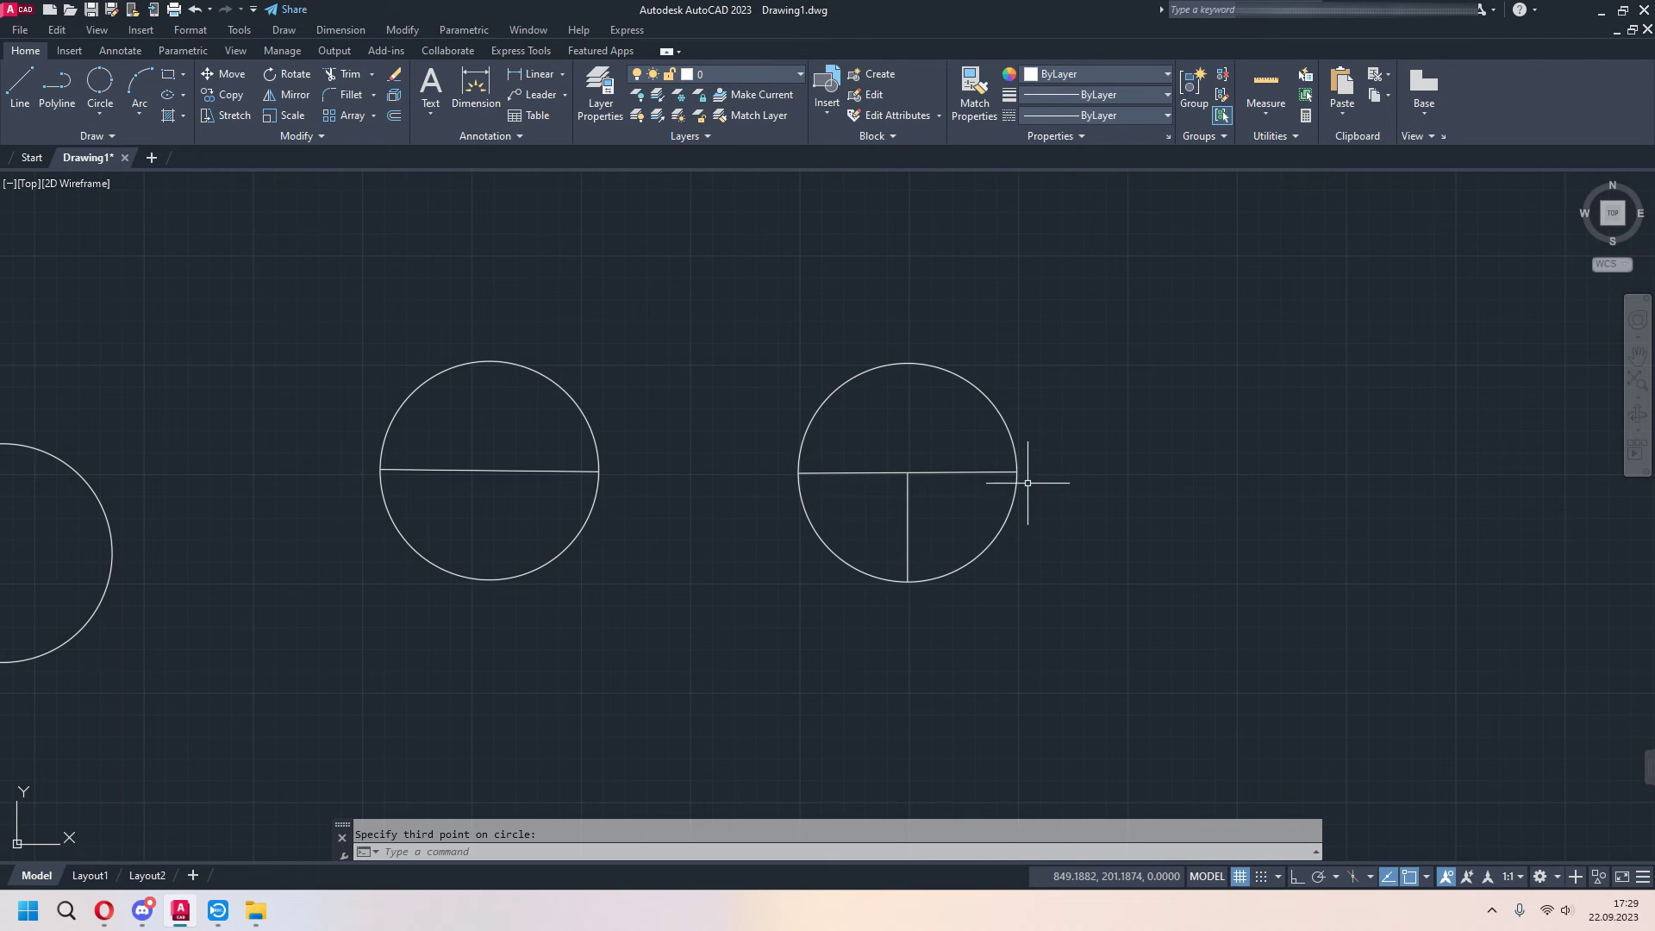
Draw a Tan, Tan, Radius circle of radius 50 touching the lower-left and lower-right circles
mouse_move(1126, 552)
middle_down()
mouse_move(1017, 591)
mouse_move(758, 602)
middle_up()
scroll(873, 573, down, 4)
click(100, 113)
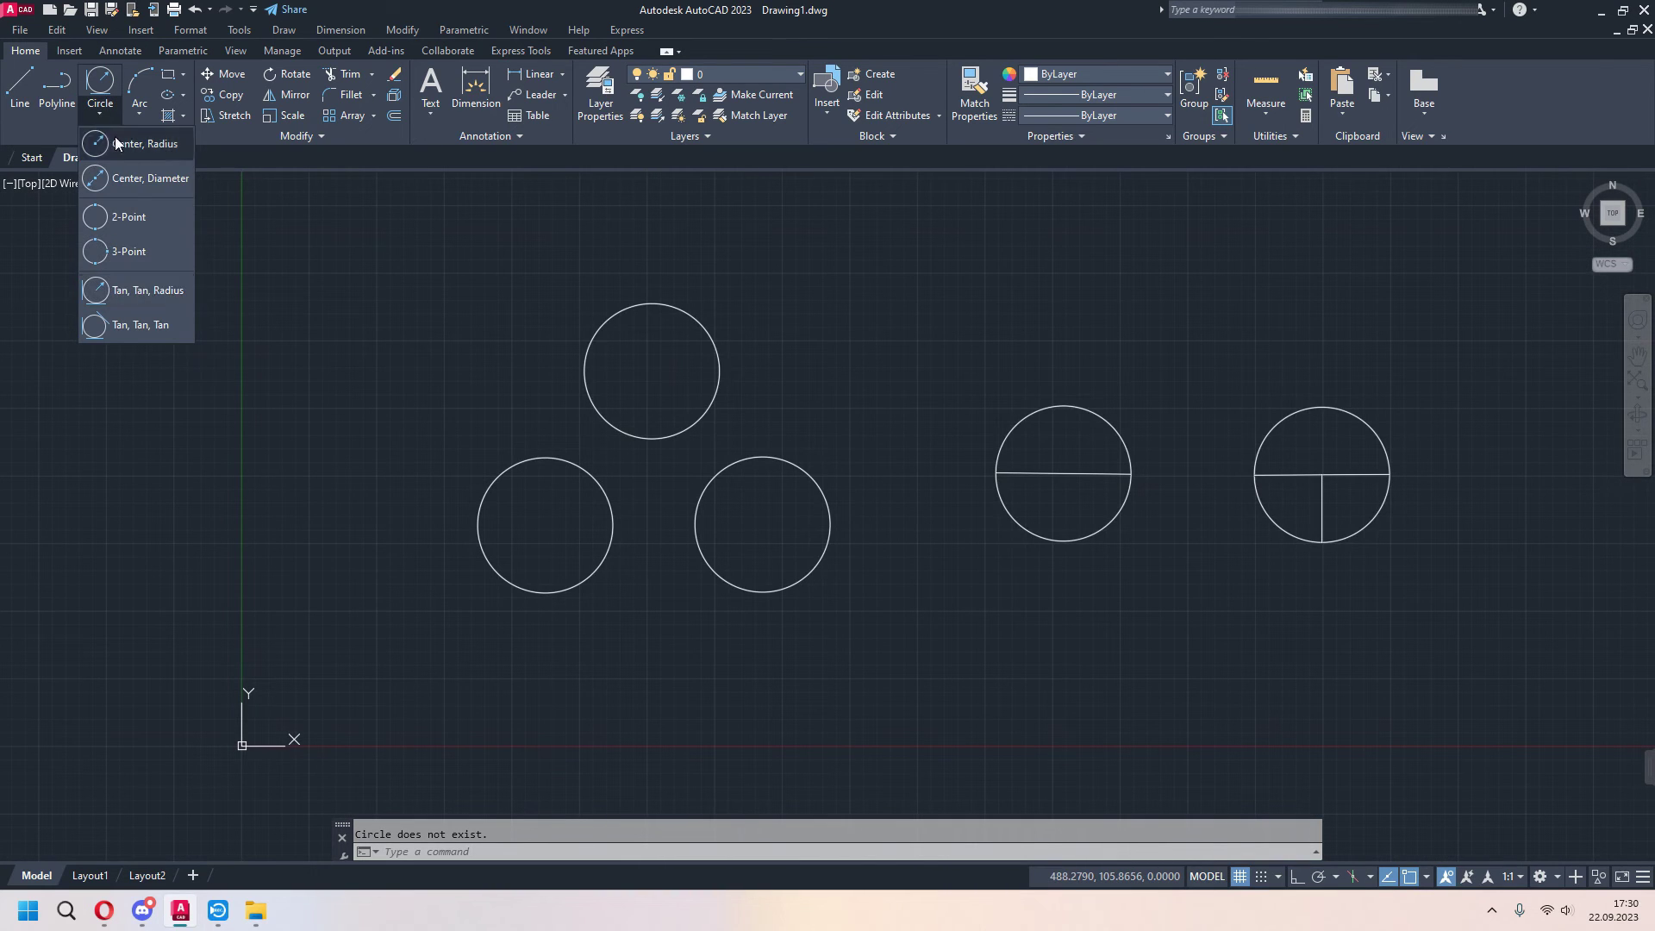
click(144, 291)
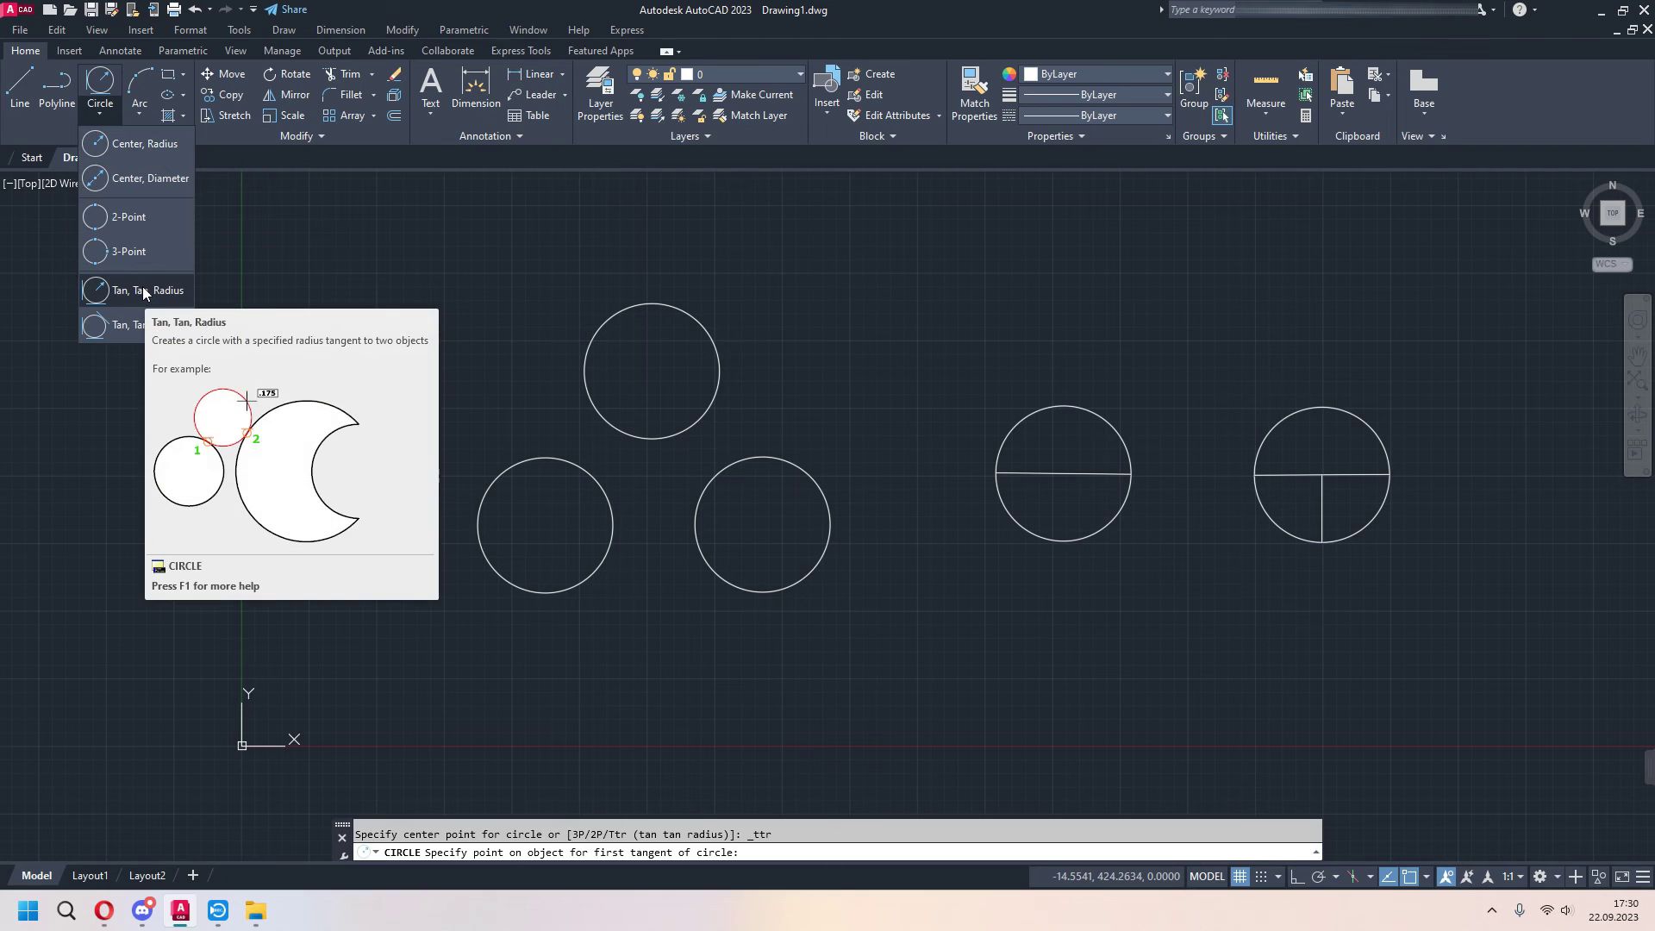
click(553, 591)
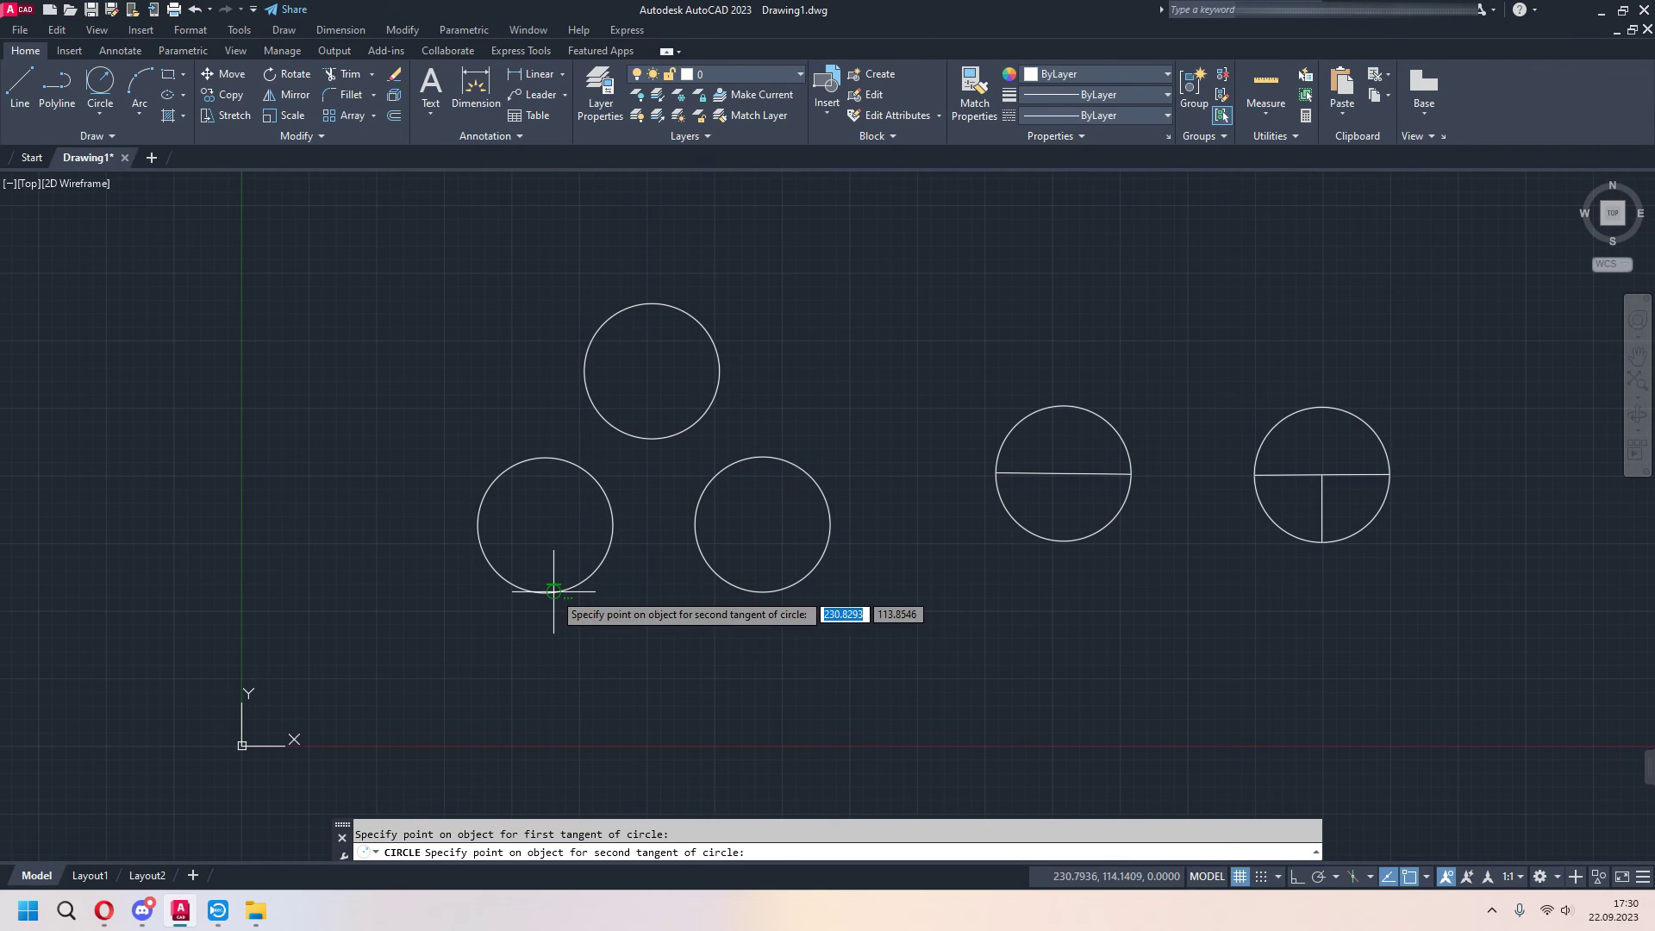
click(764, 589)
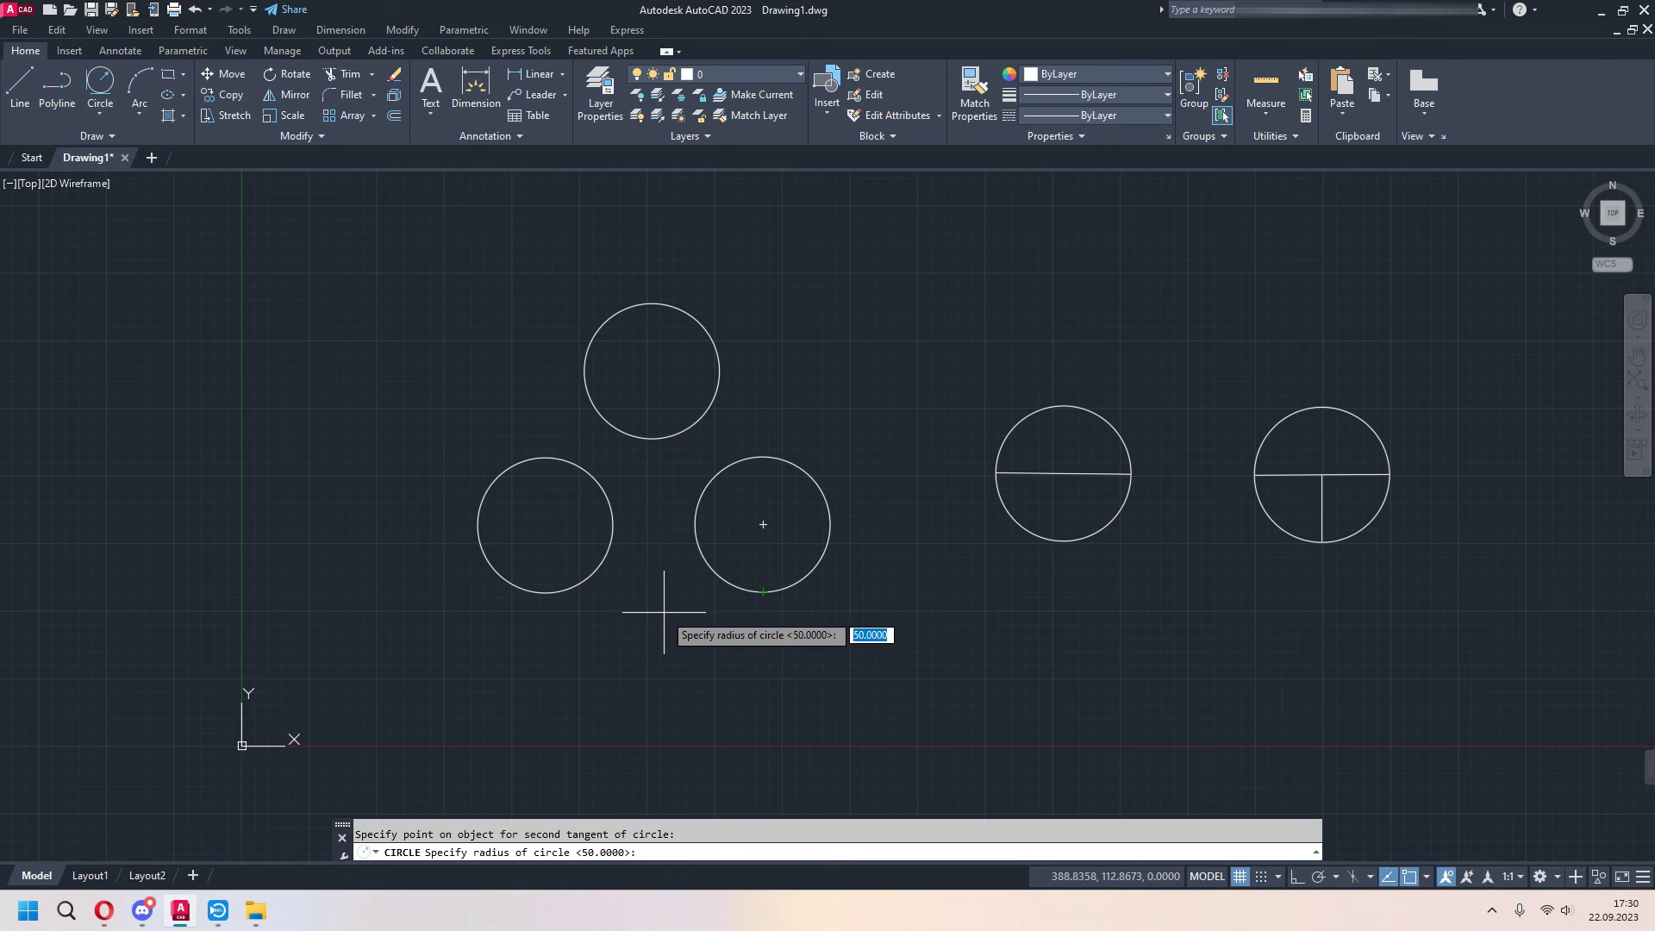
text(50)
key(Return)
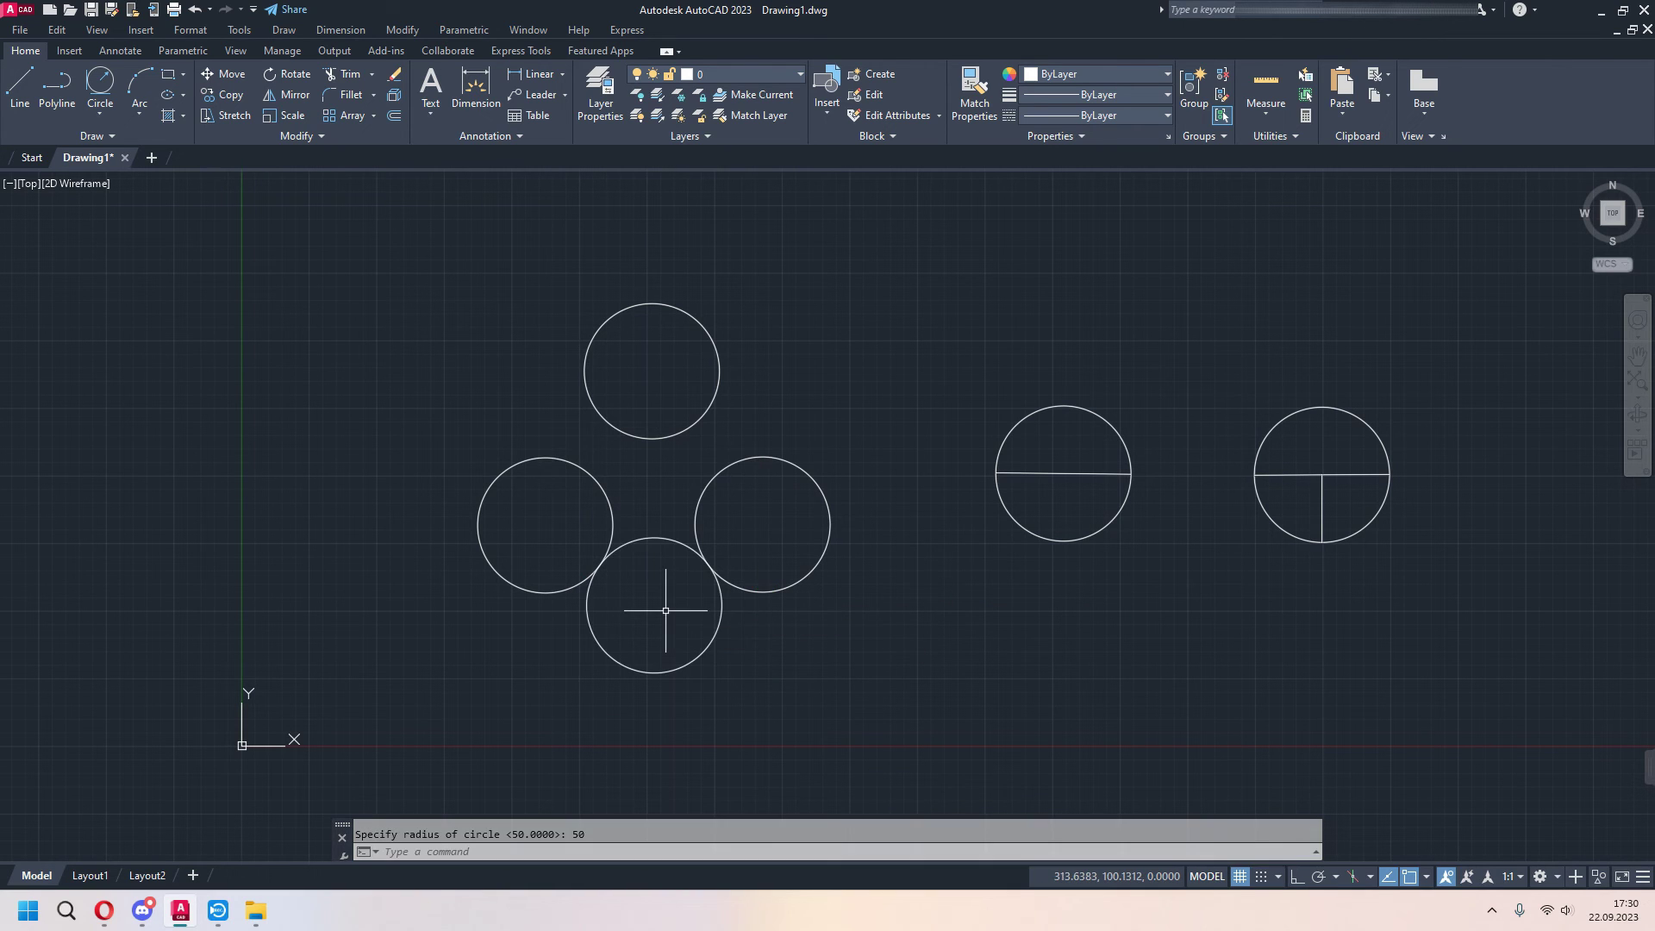
scroll(821, 651, up, 2)
middle_drag(820, 651, 939, 640)
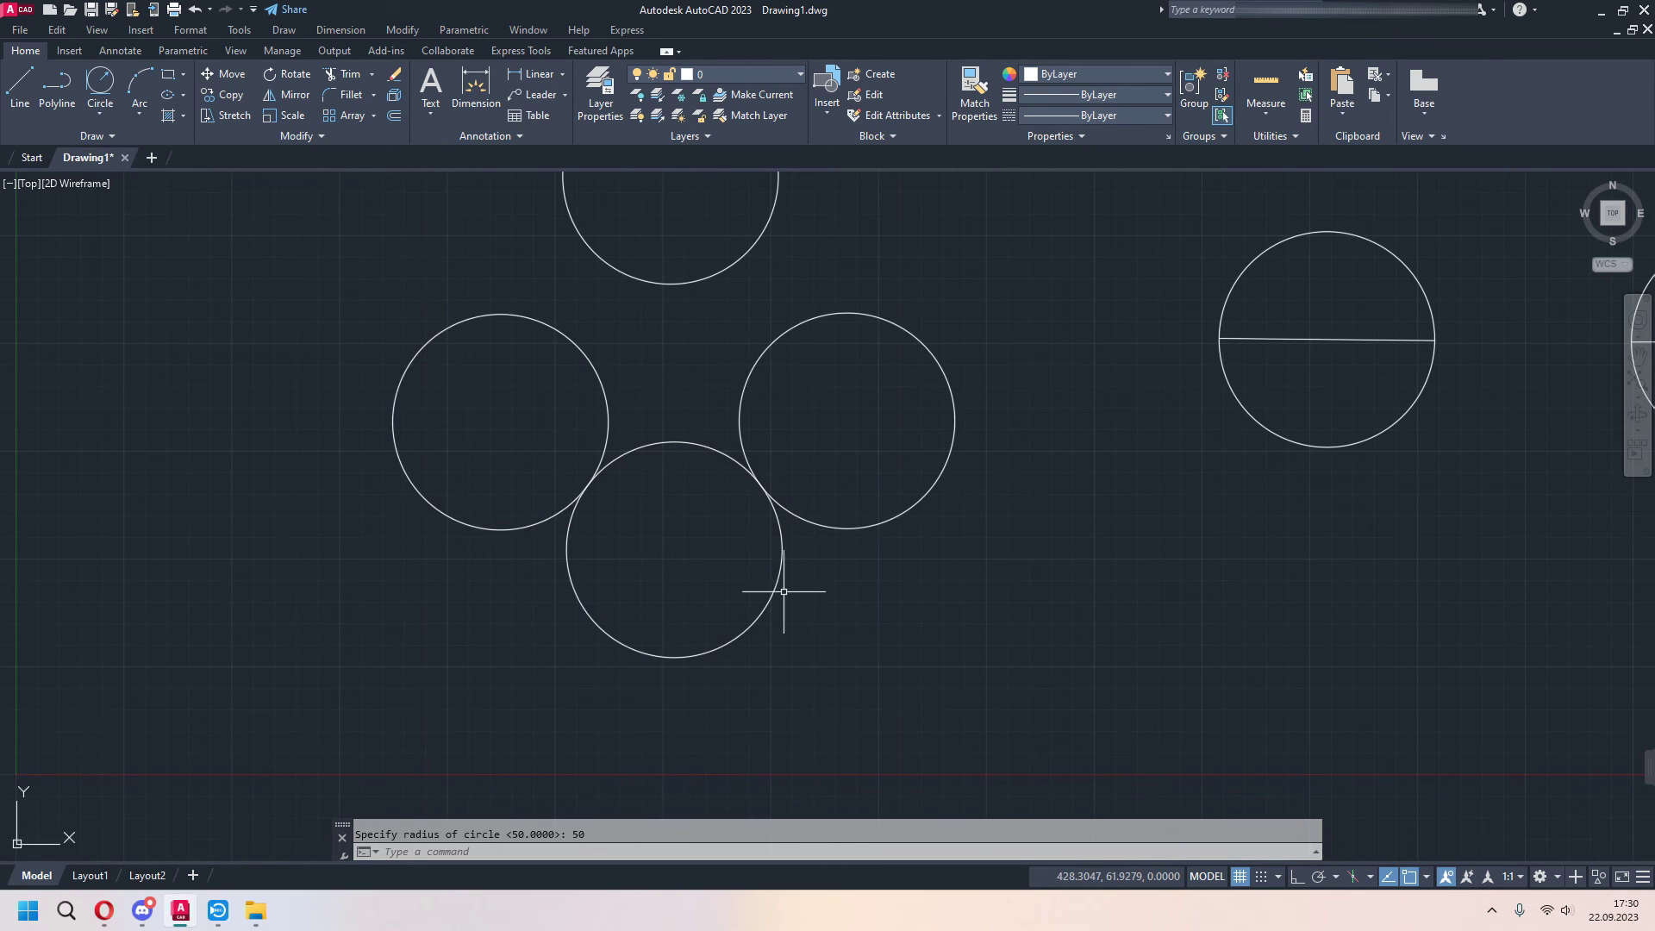
scroll(942, 579, down, 3)
scroll(1008, 572, up, 1)
middle_drag(1008, 572, 894, 639)
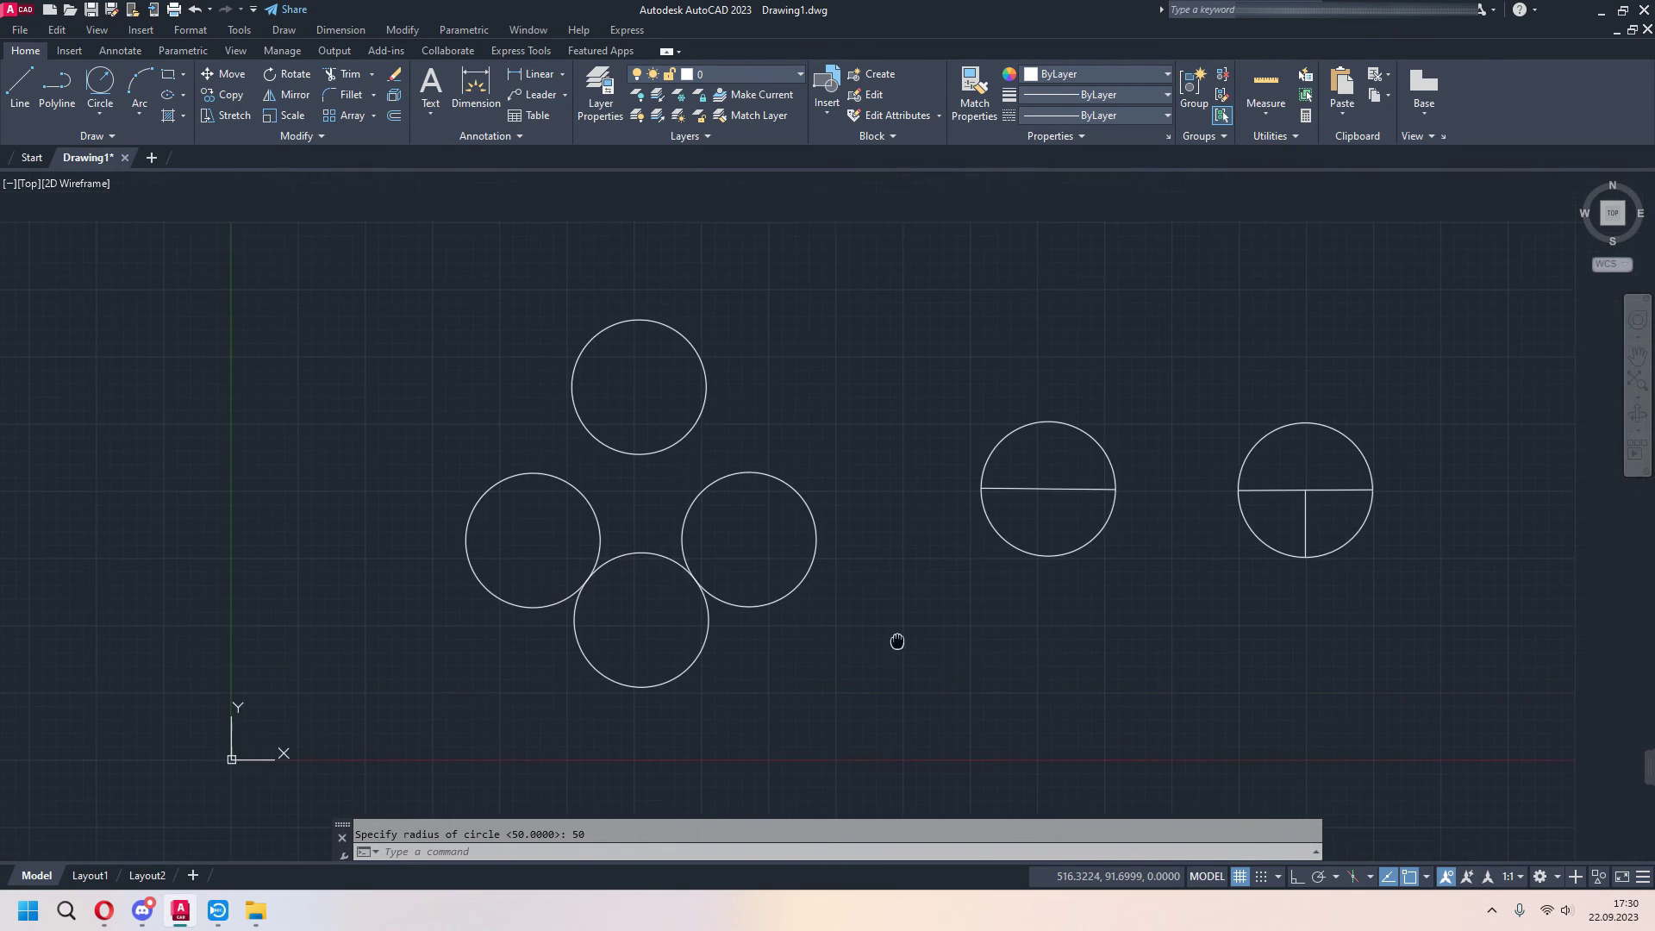
Start a Tan, Tan, Tan circle, then cancel it with Esc
click(98, 115)
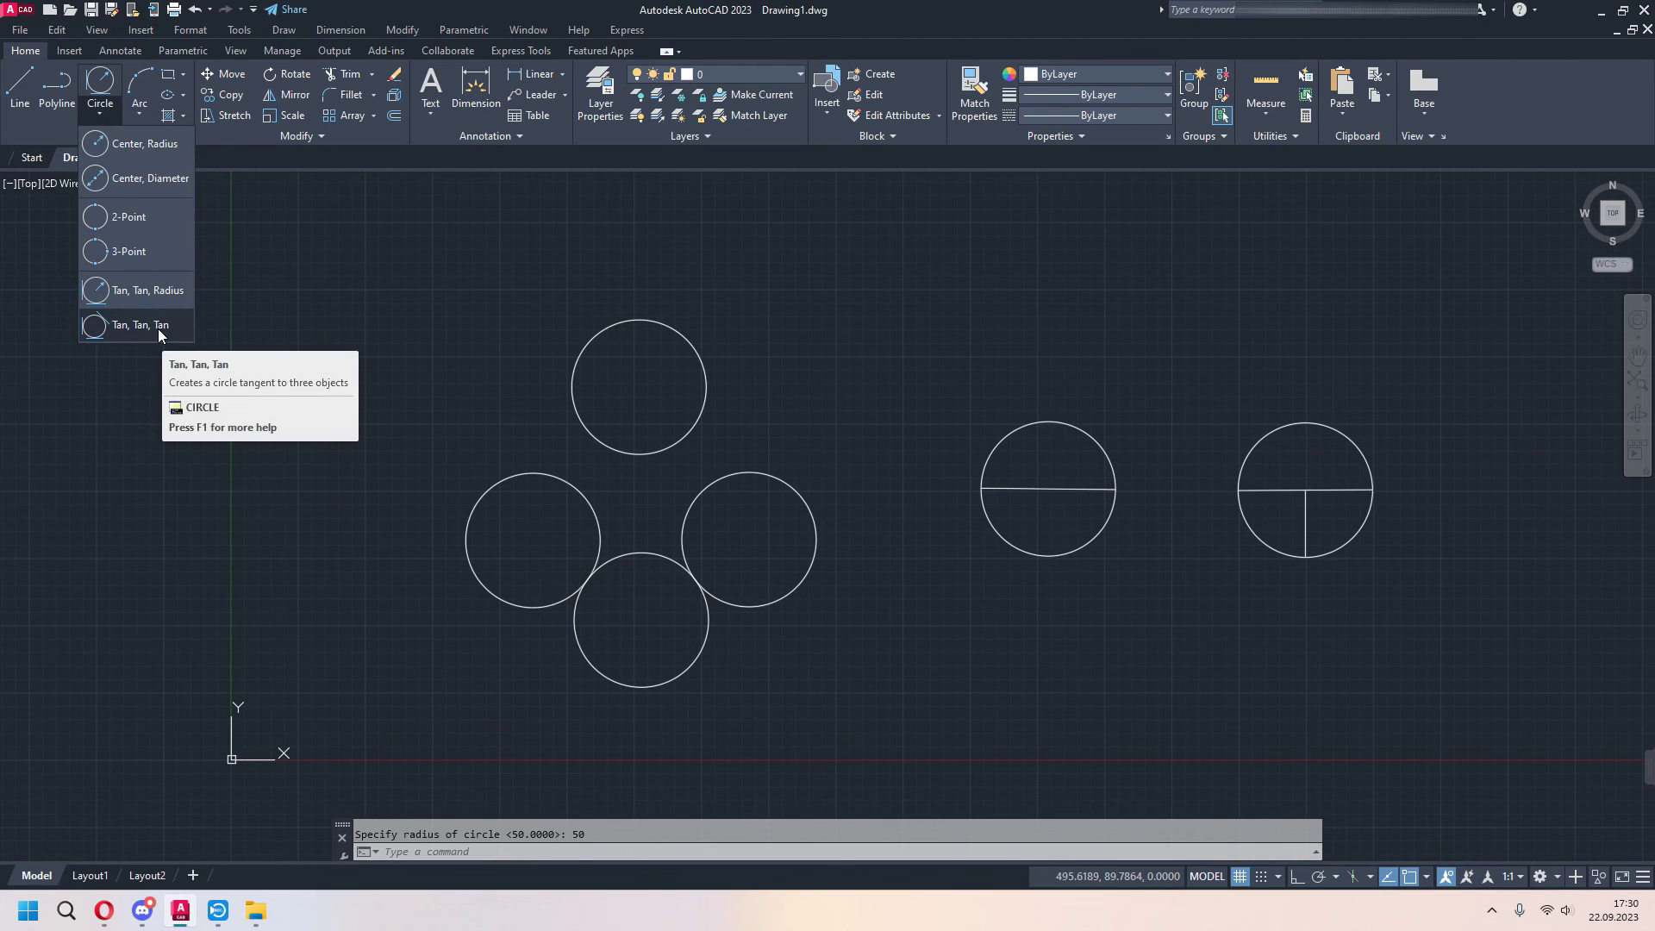
mouse_move(136, 324)
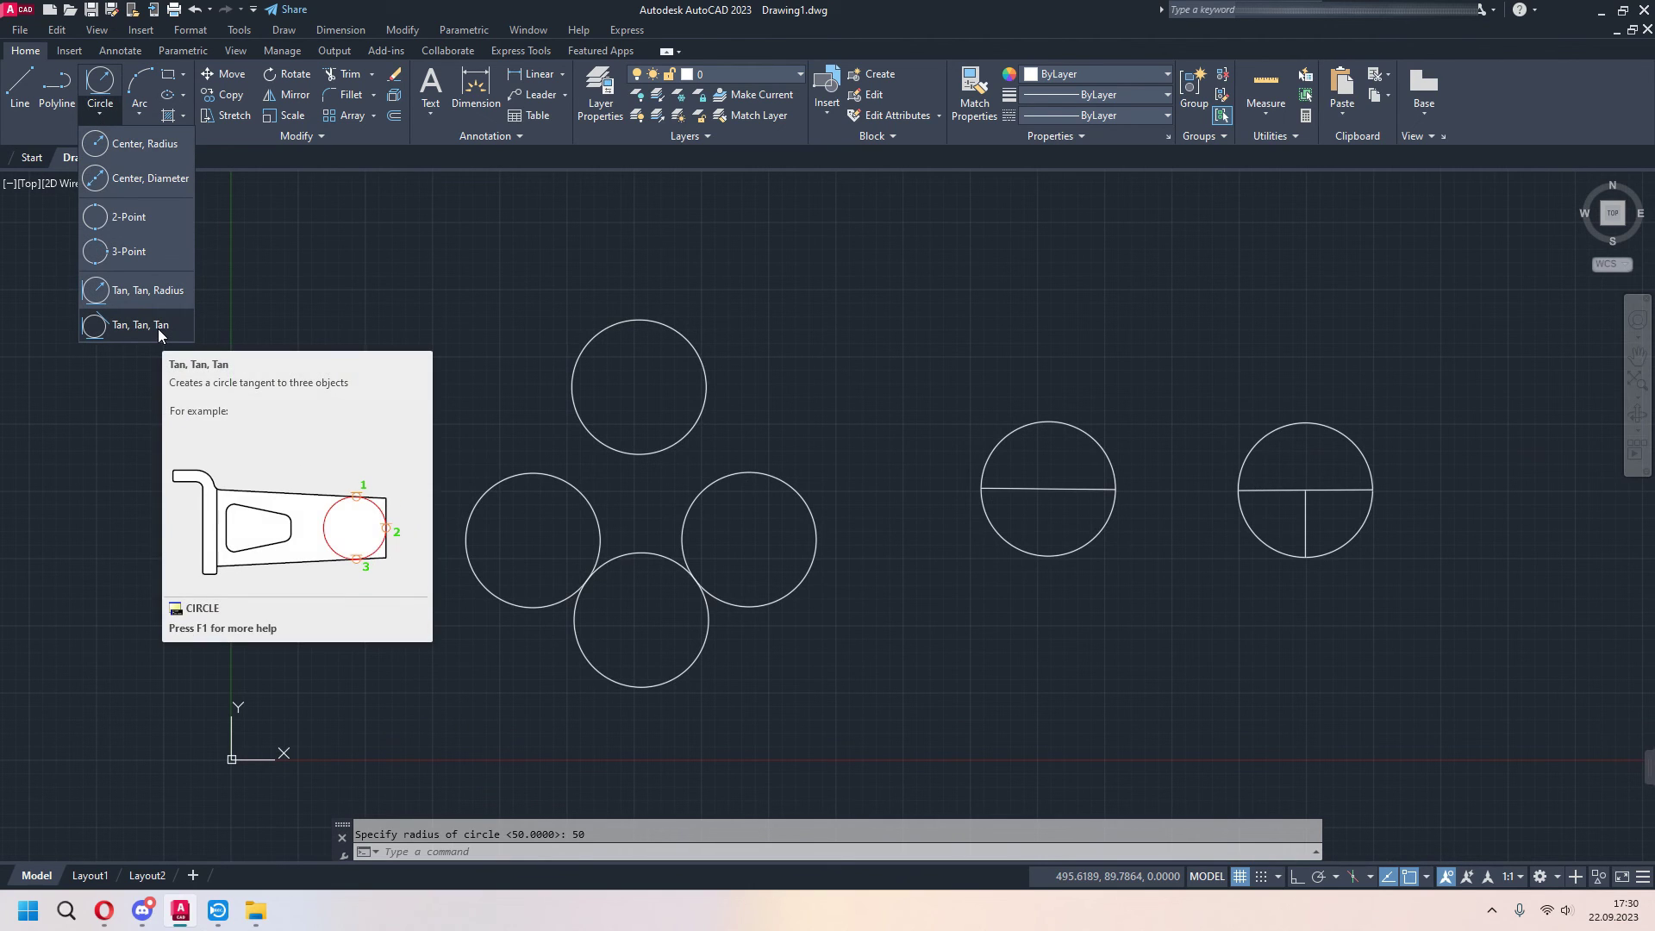
click(138, 325)
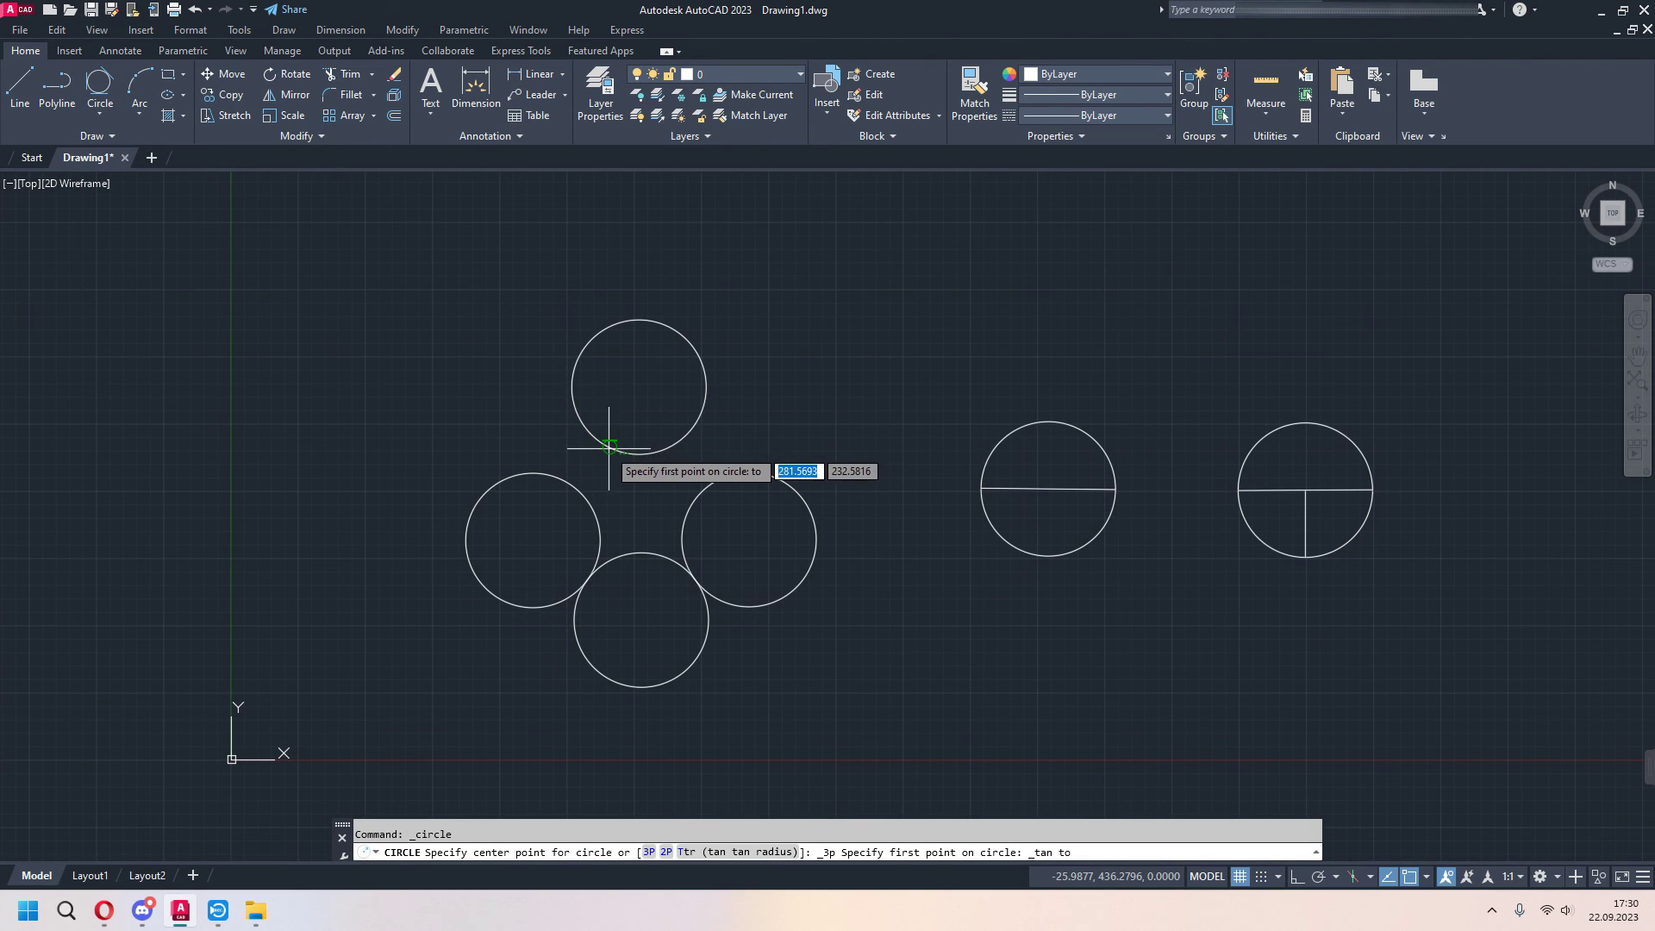
key(Escape)
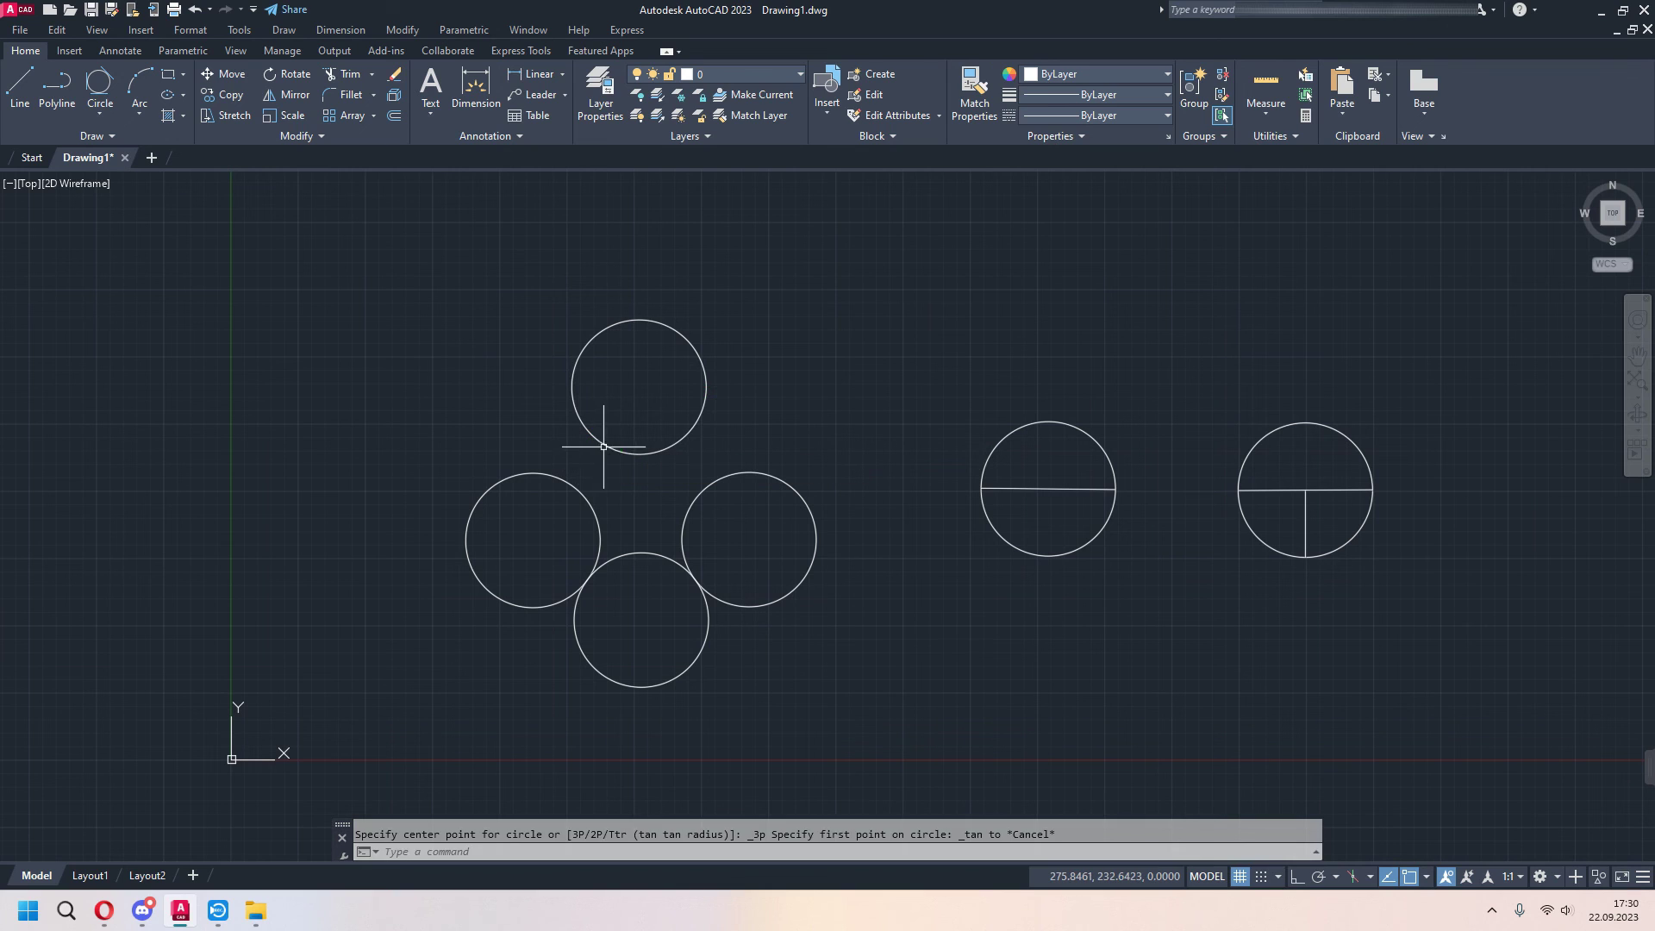
Drag the top circle's centre grip up and to the right, clear of the lower circles
click(605, 444)
click(638, 386)
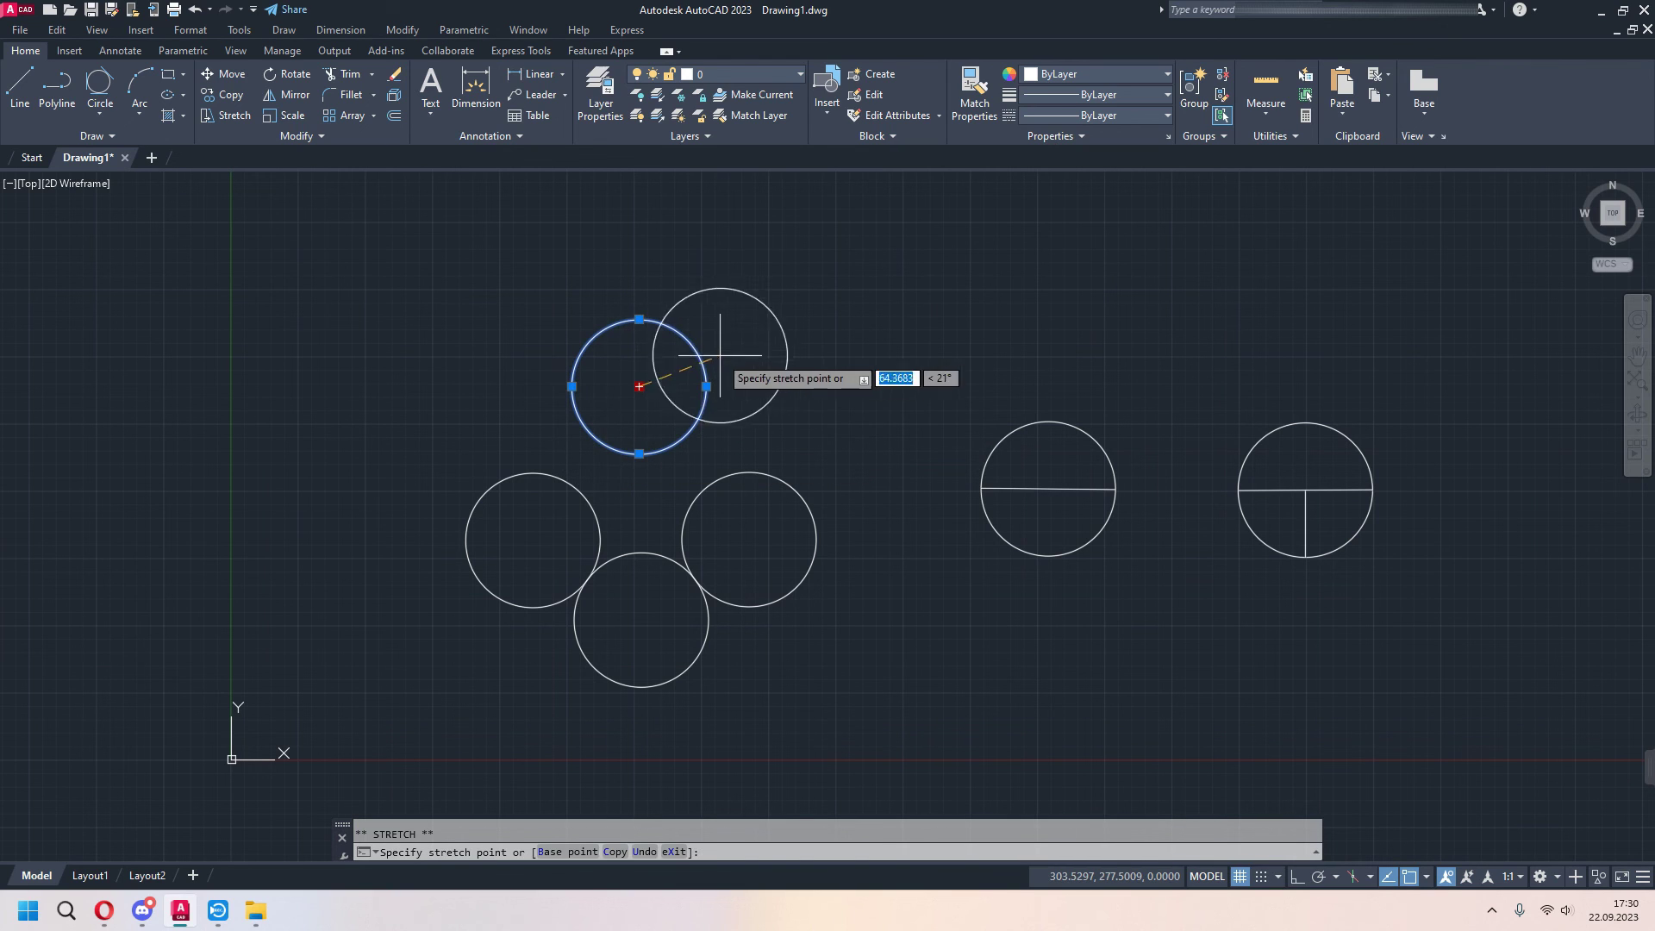
click(779, 331)
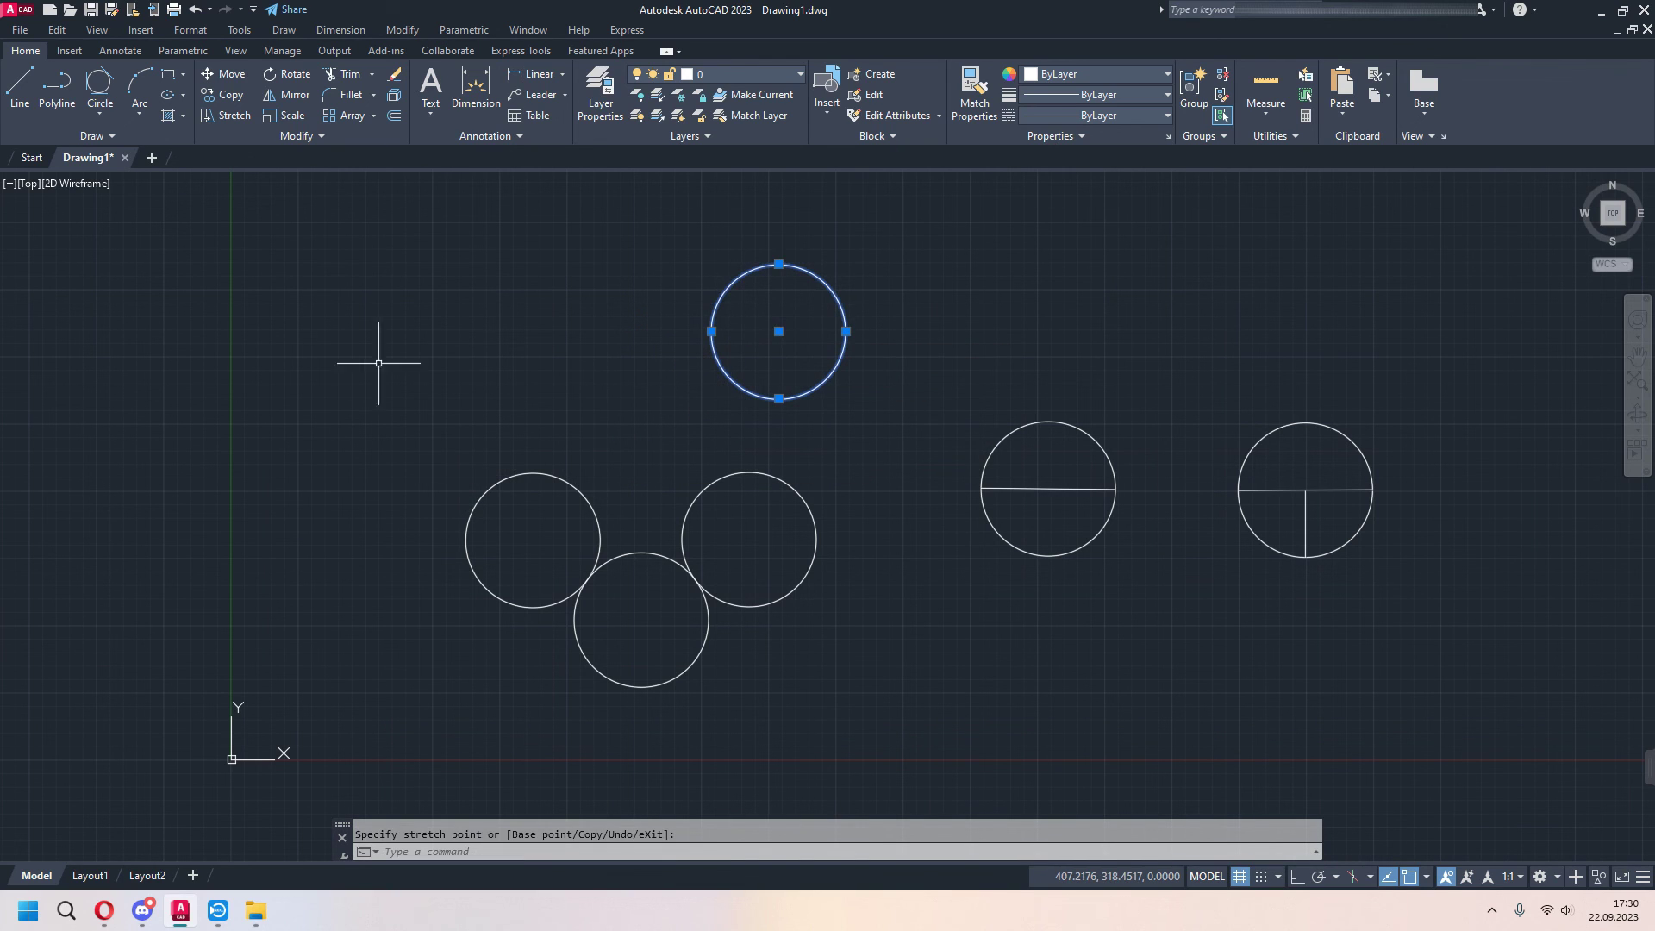
click(100, 114)
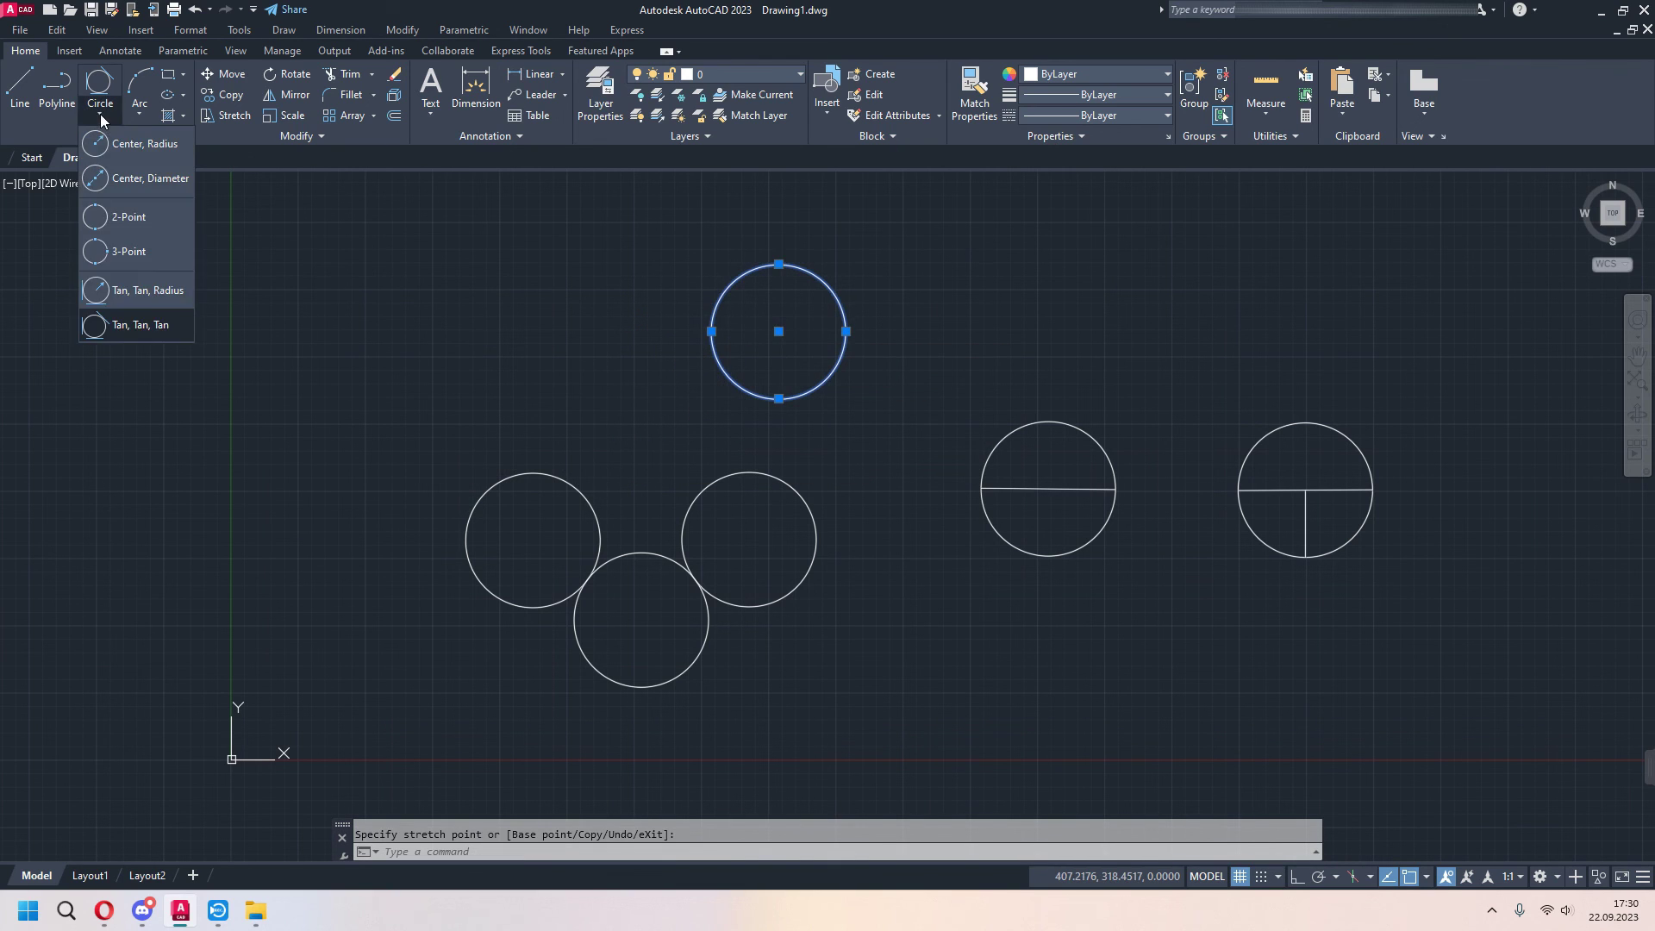
click(140, 325)
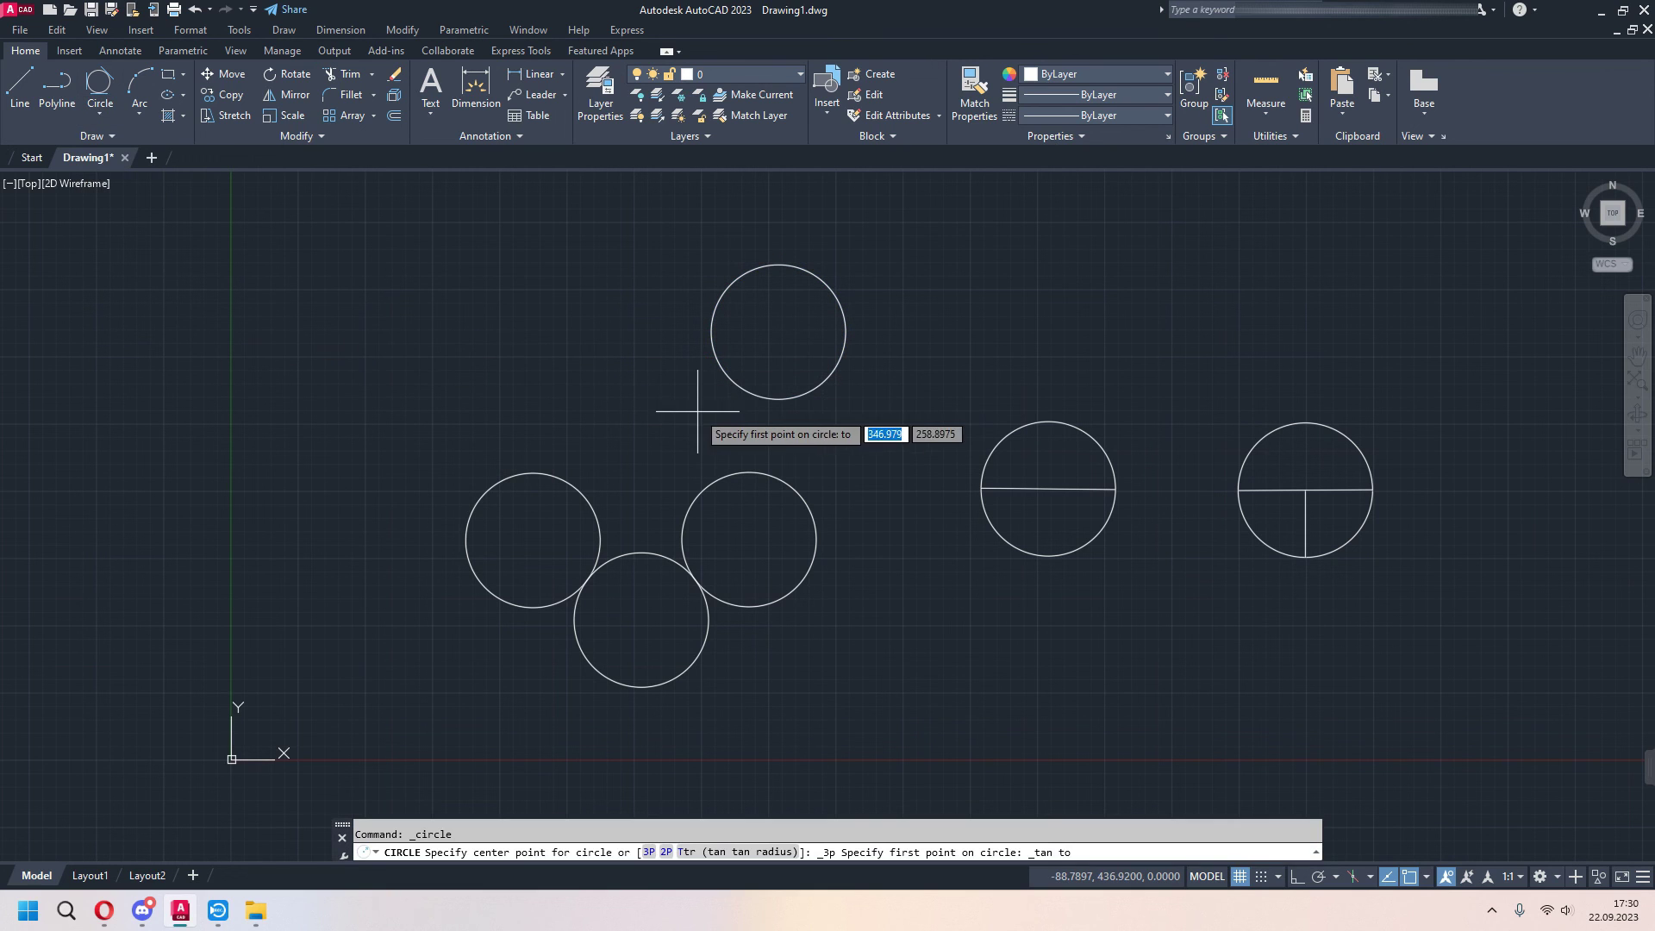
Draw a Tan, Tan, Tan circle touching the right, left and top circles, then pan left
click(710, 481)
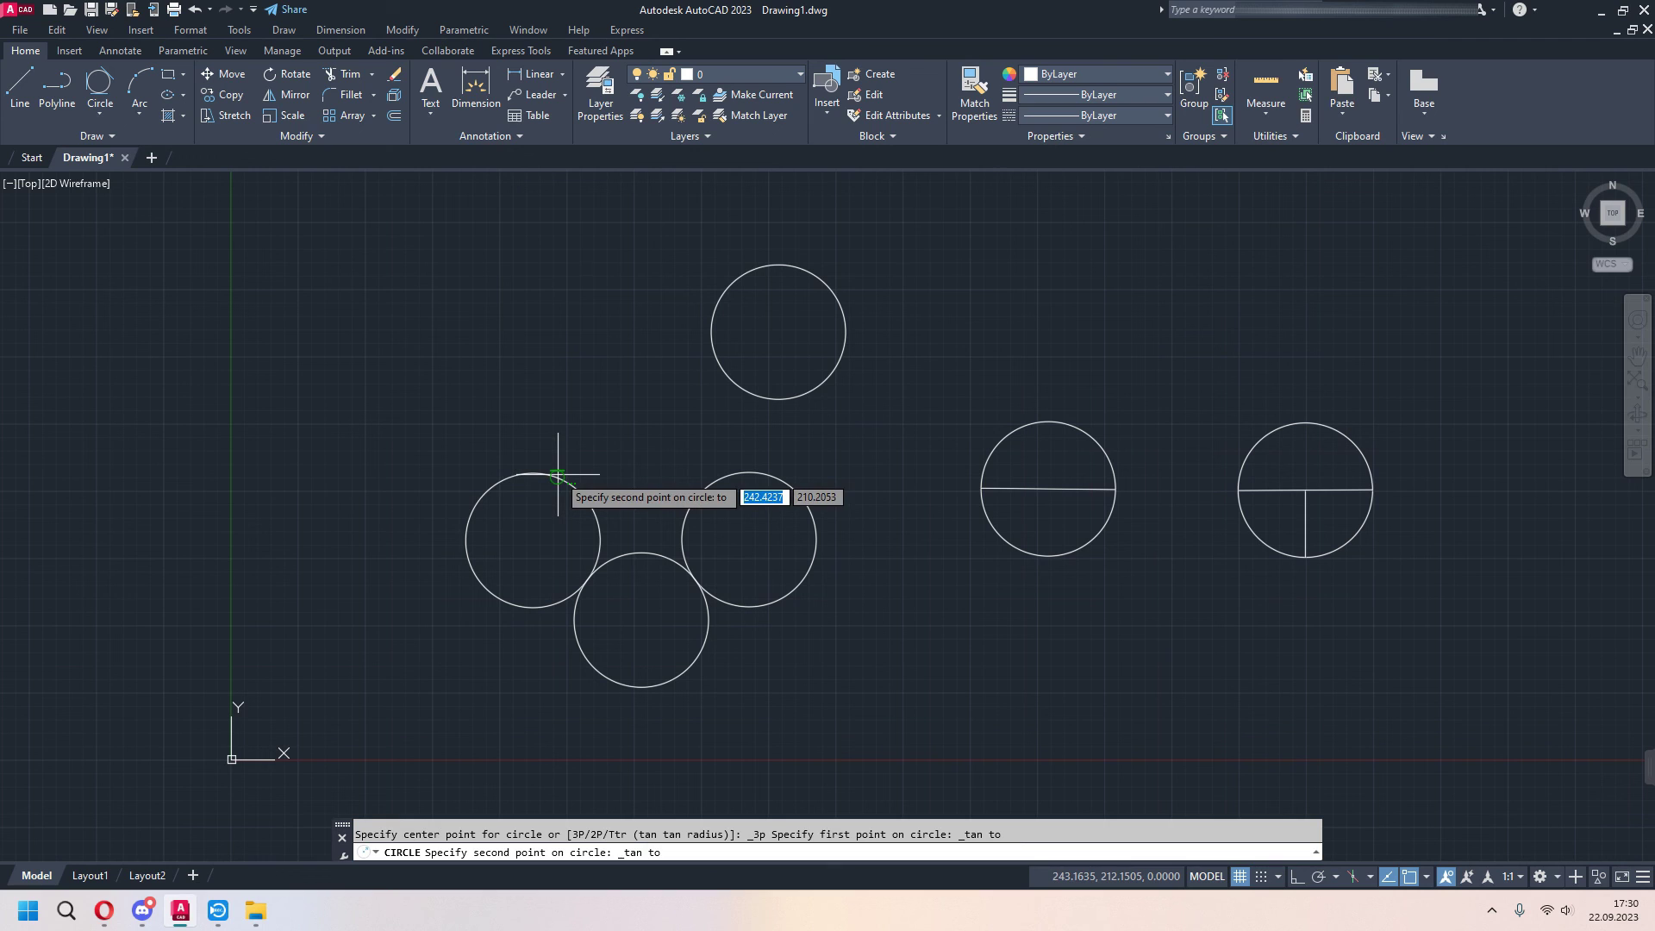
click(754, 471)
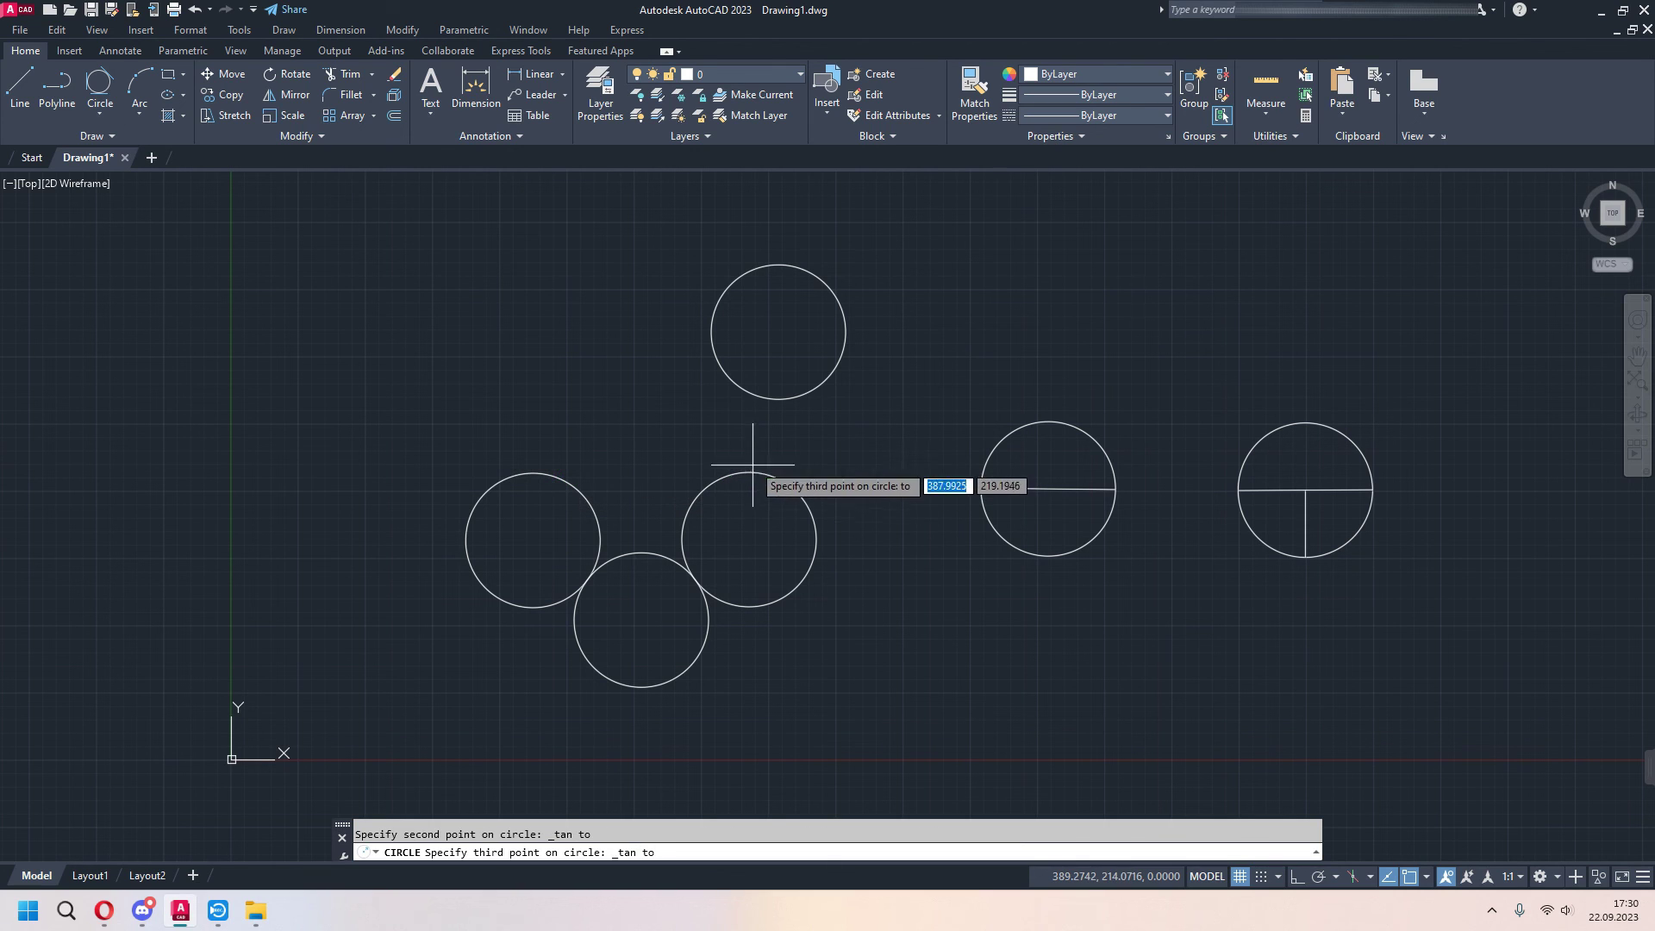
click(721, 366)
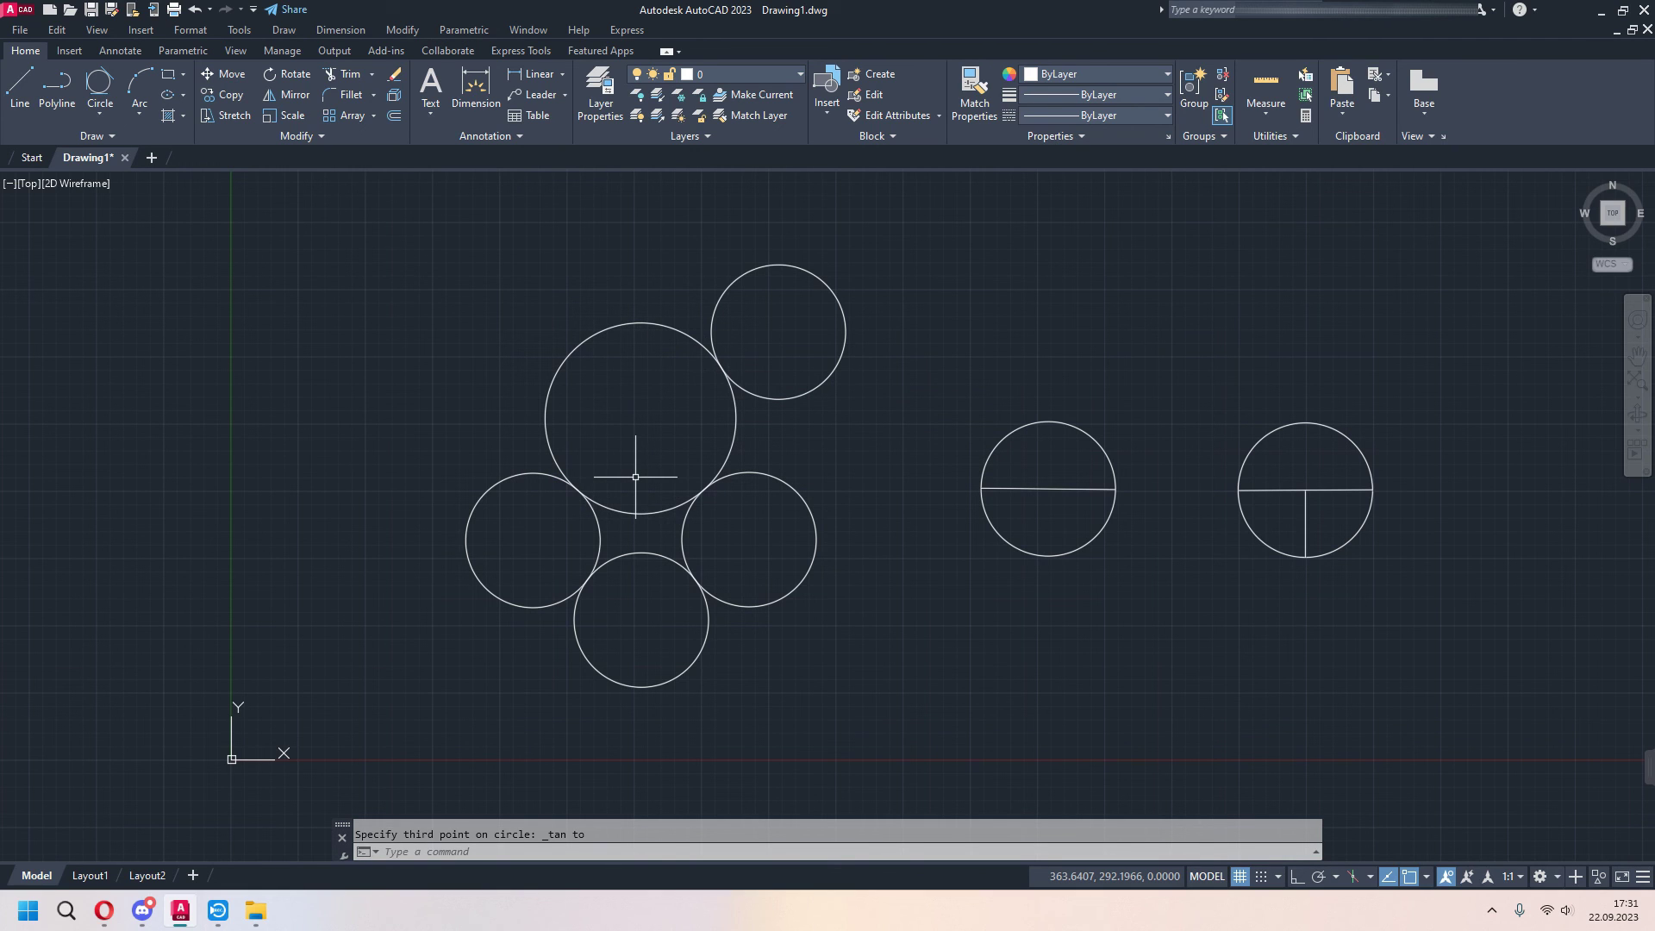
click(100, 114)
middle_drag(1135, 600, 994, 614)
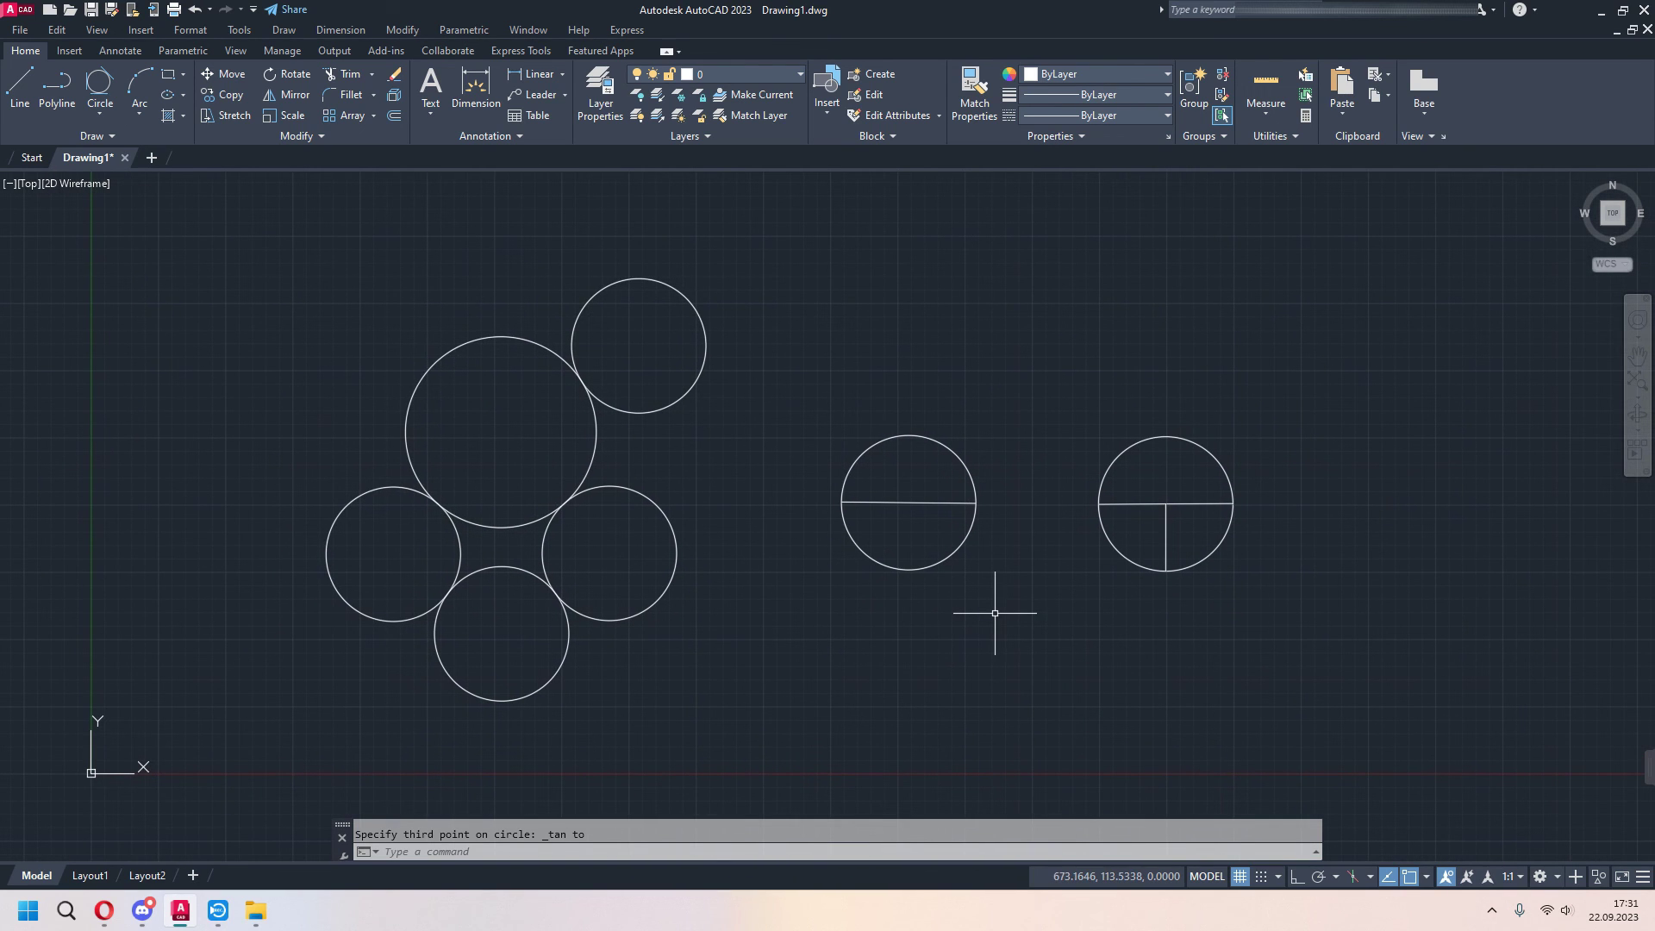